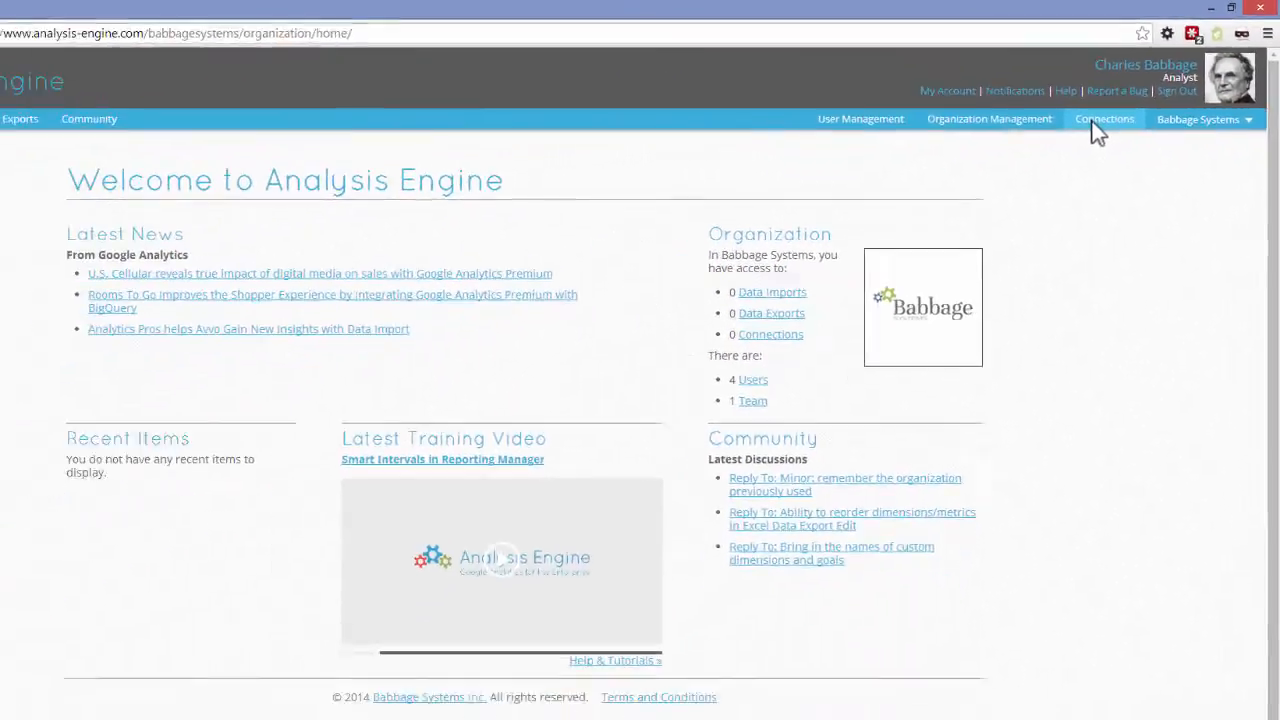
- Start adding a new Google Analytics connection for the organization
{"action": "left_click", "coordinate": [1095, 124]}
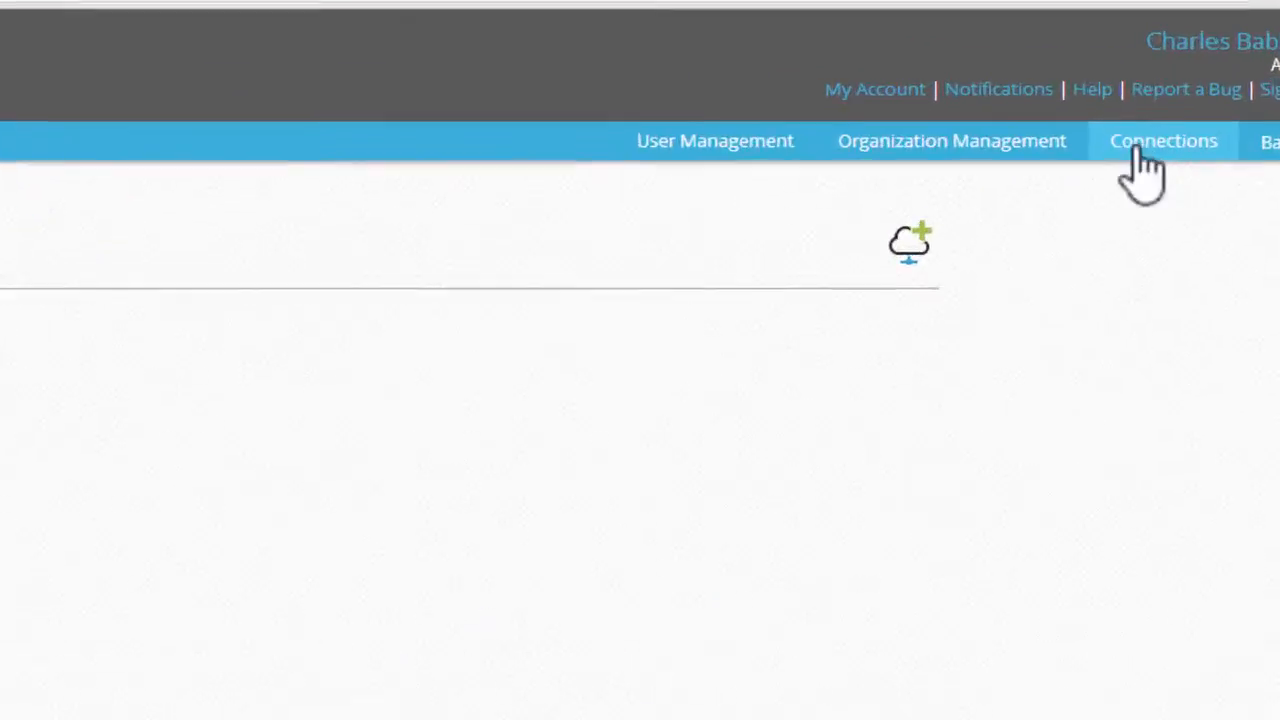
{"action": "left_click", "coordinate": [840, 322]}
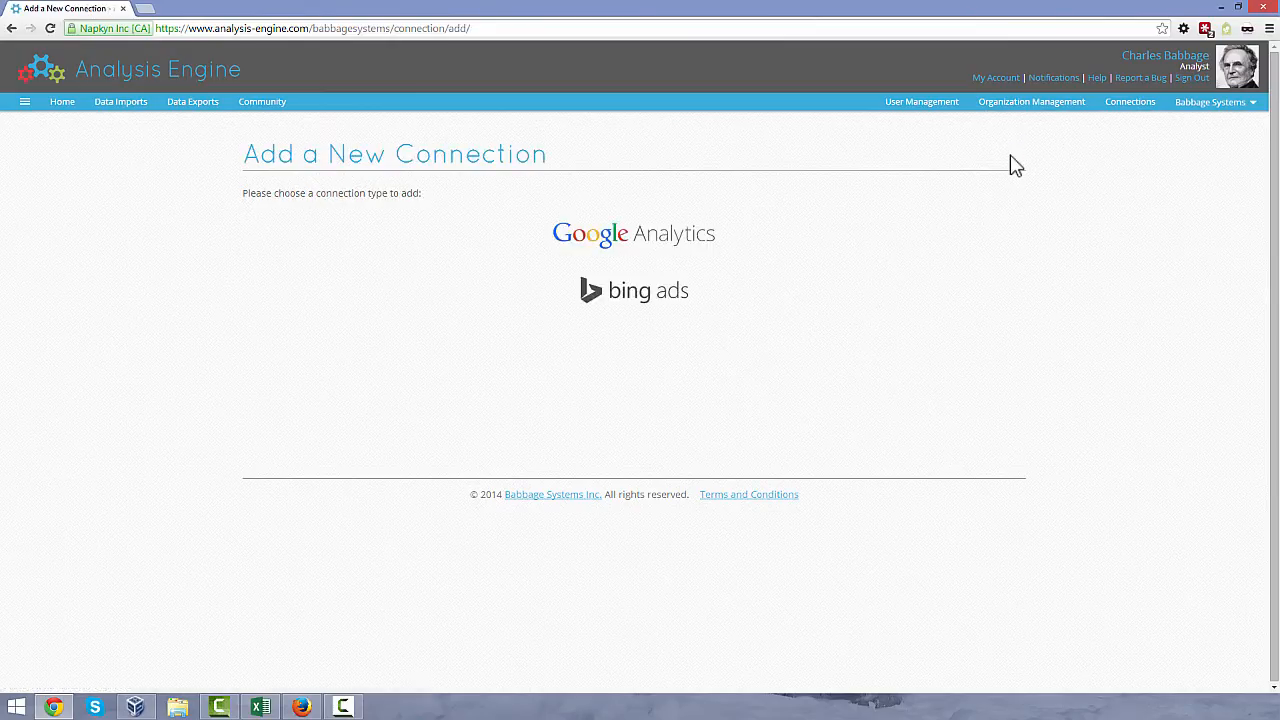
{"action": "left_click", "coordinate": [672, 245]}
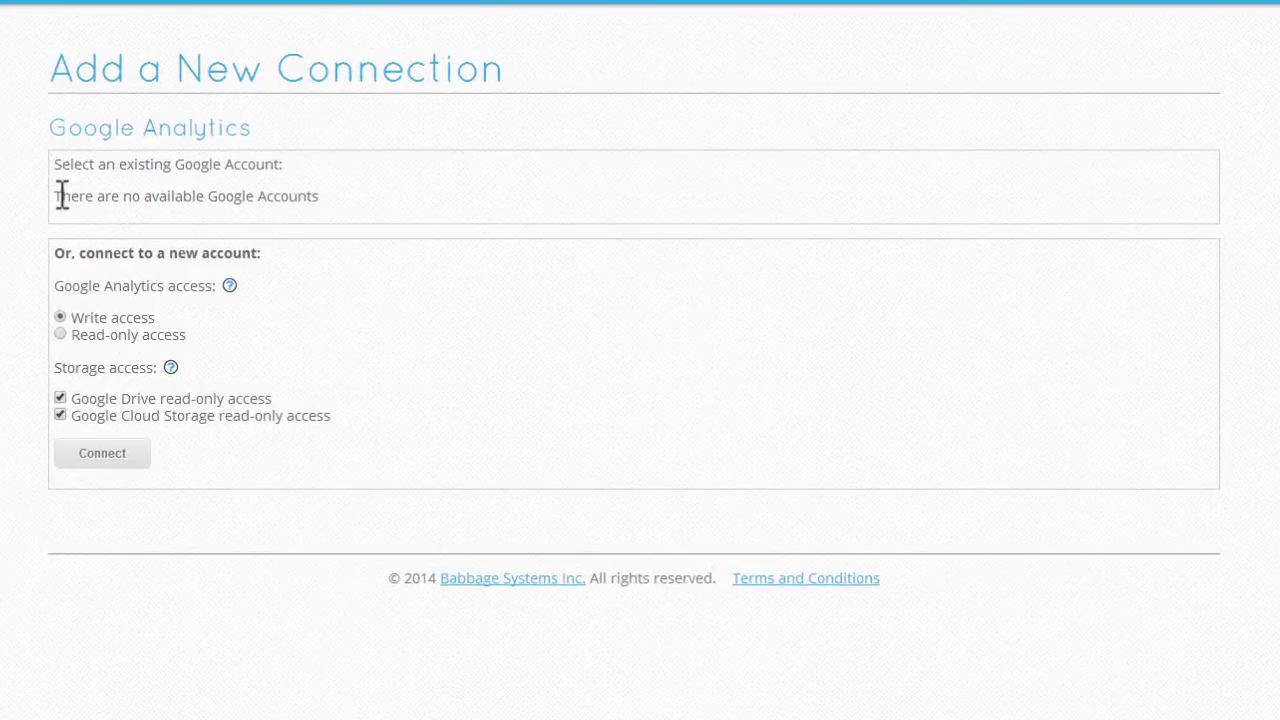
- Request read-only Google Analytics access without Google Drive or Google Cloud Storage access, and connect to a new Google account
{"action": "left_click", "coordinate": [61, 335]}
{"action": "left_click", "coordinate": [66, 334]}
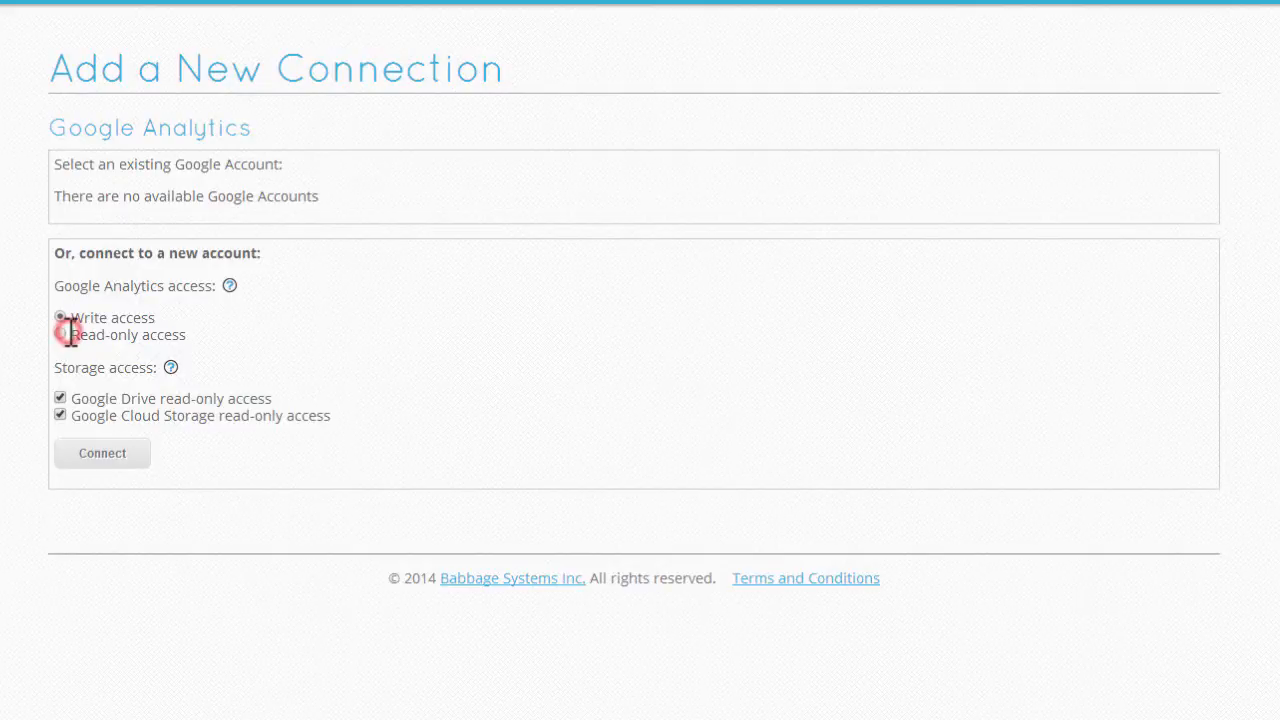
{"action": "left_click", "coordinate": [99, 399]}
{"action": "left_click", "coordinate": [98, 415]}
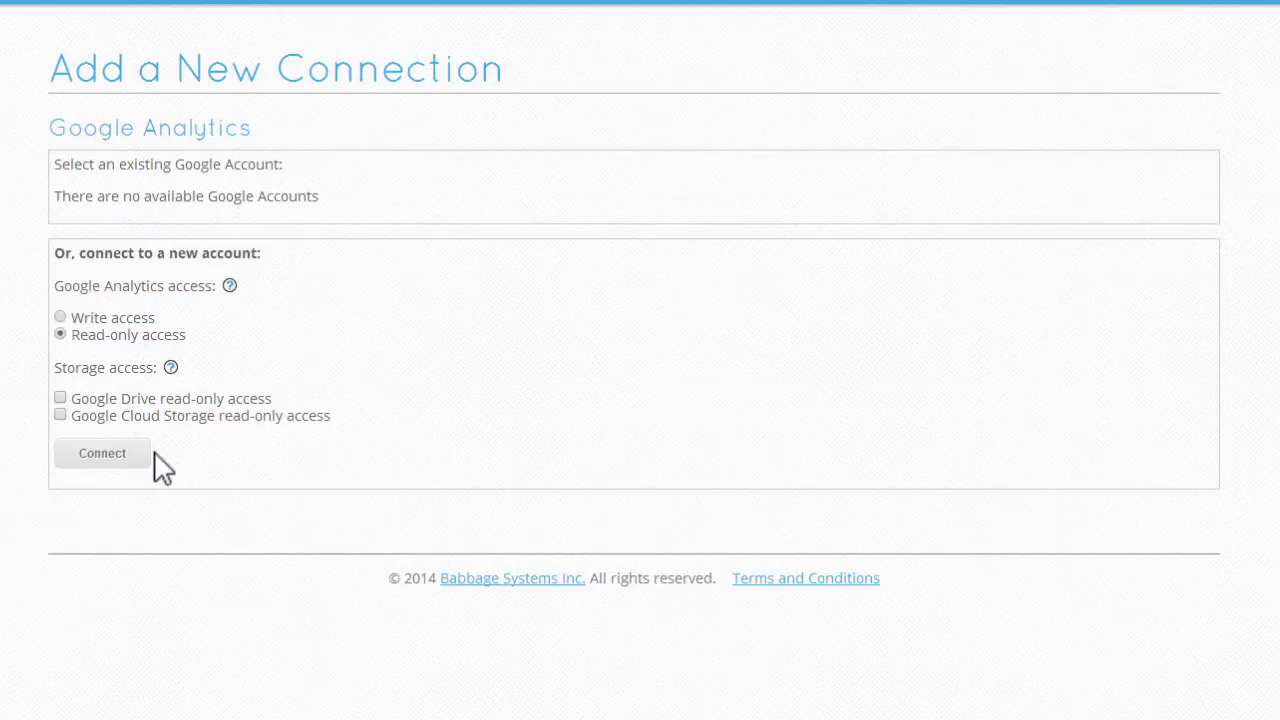
{"action": "left_click", "coordinate": [128, 458]}
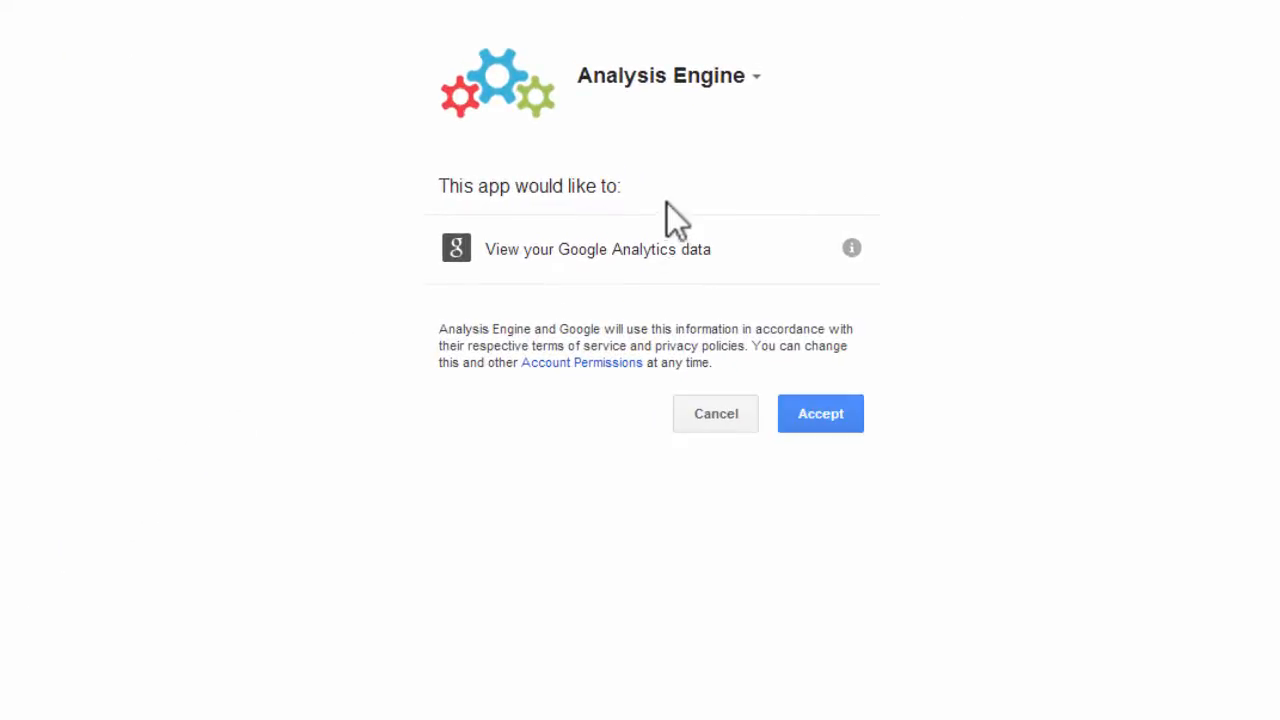
- Grant the requested Google Analytics permission and add the Menus Website's All Website Data view to the connection
{"action": "left_click", "coordinate": [808, 424]}
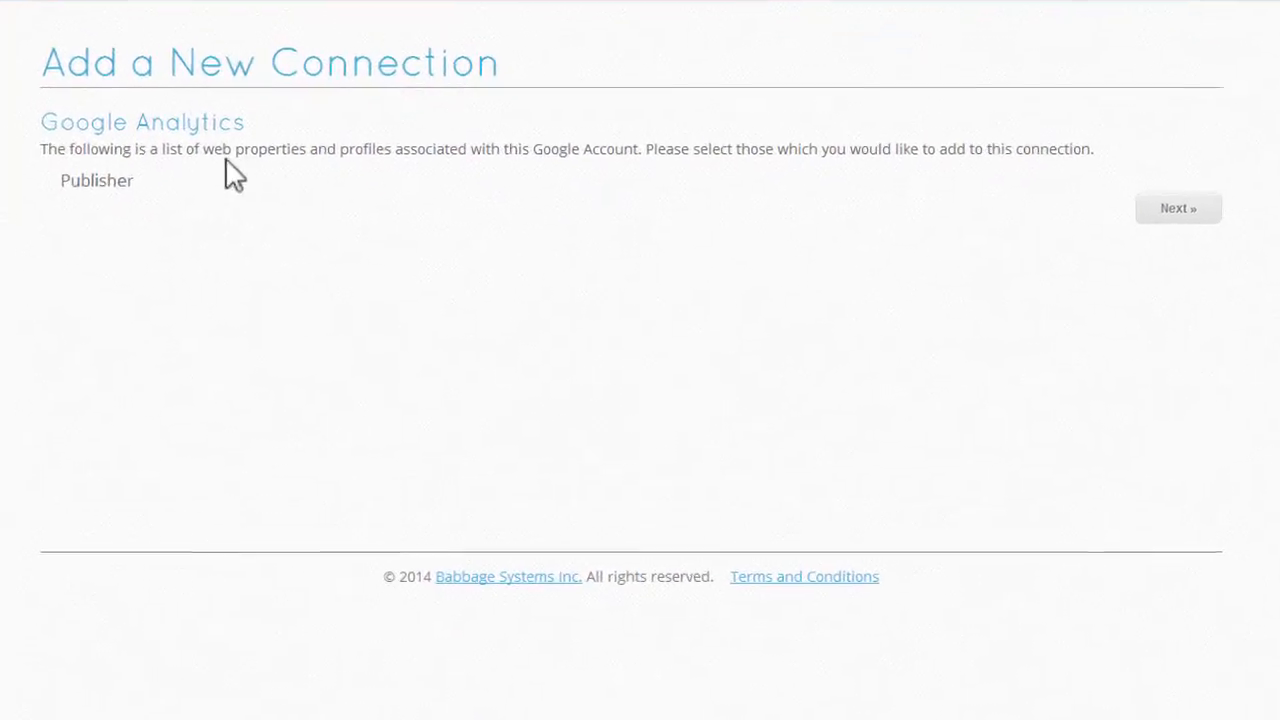
{"action": "left_click", "coordinate": [112, 180]}
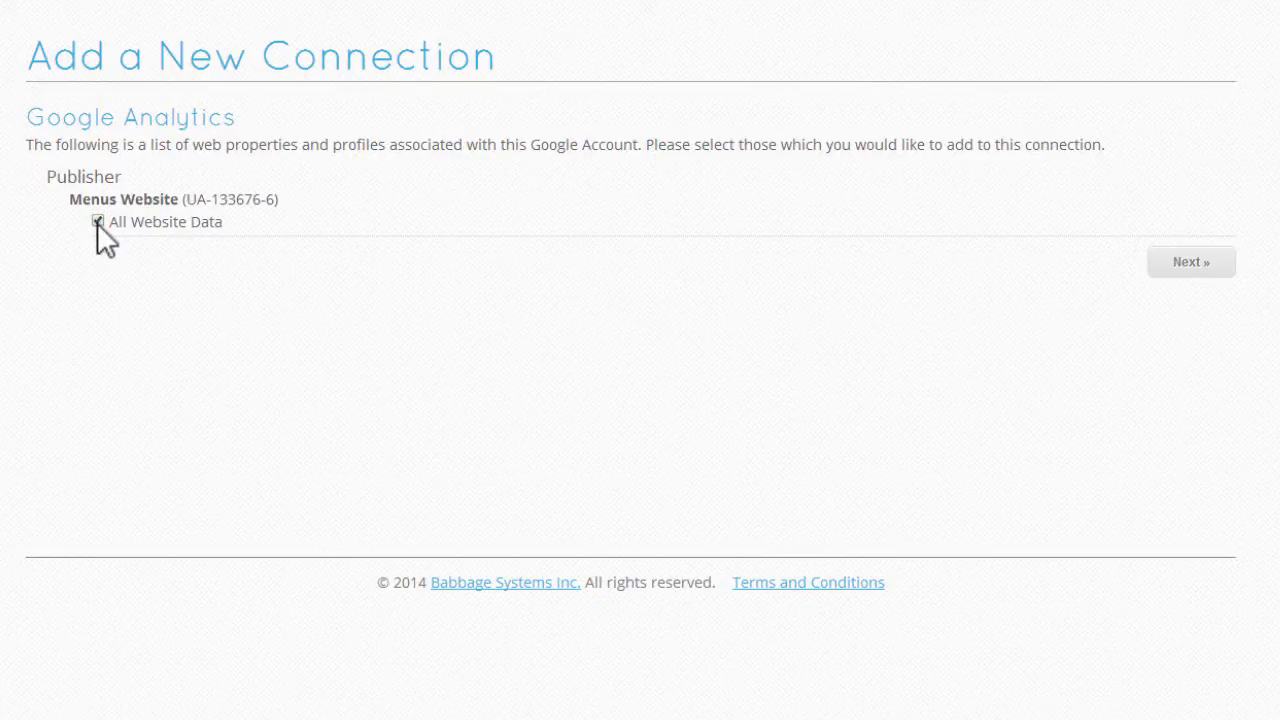
{"action": "left_click", "coordinate": [1182, 272]}
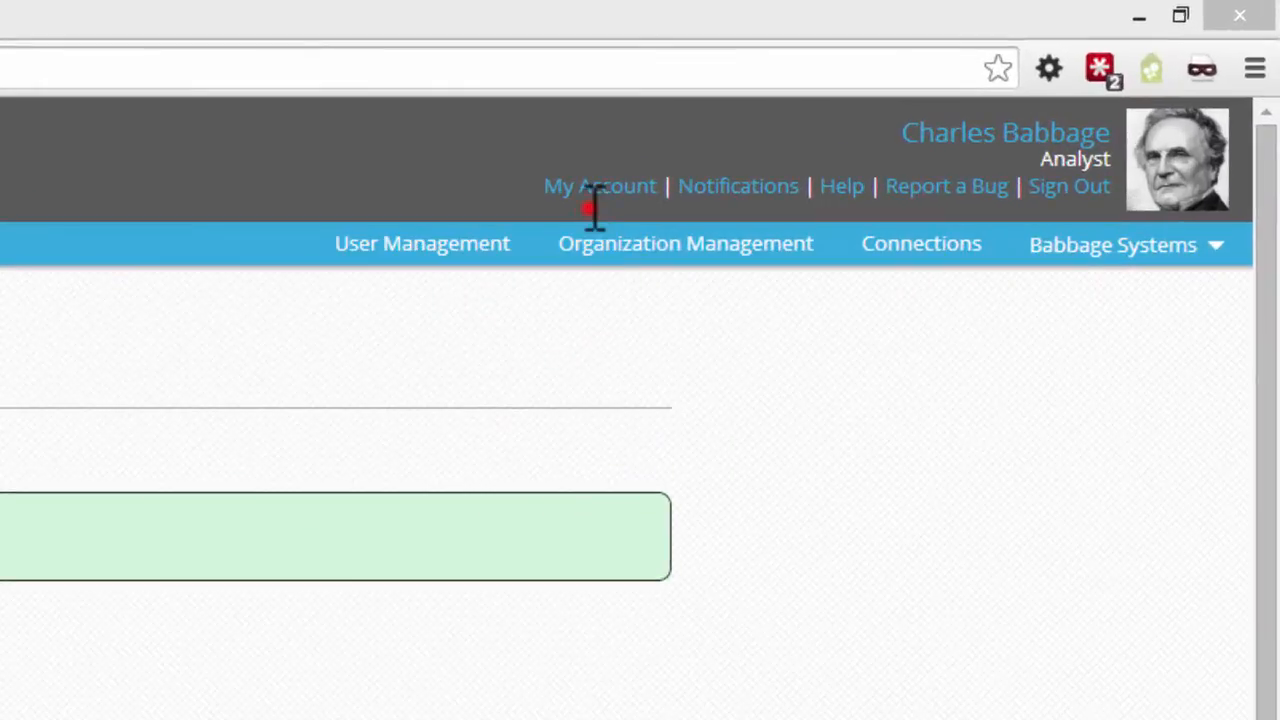
- Download the Reporting Manager for Excel from the account page
{"action": "left_click", "coordinate": [994, 80]}
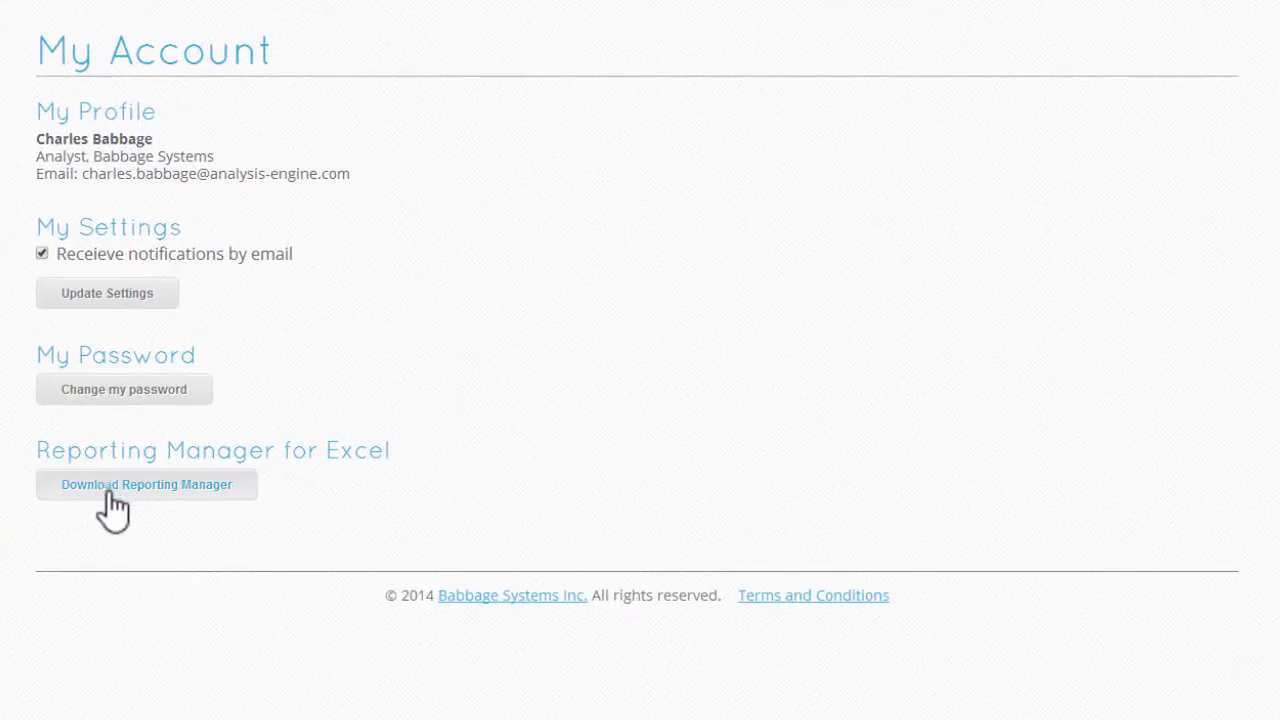
{"action": "left_click", "coordinate": [112, 494]}
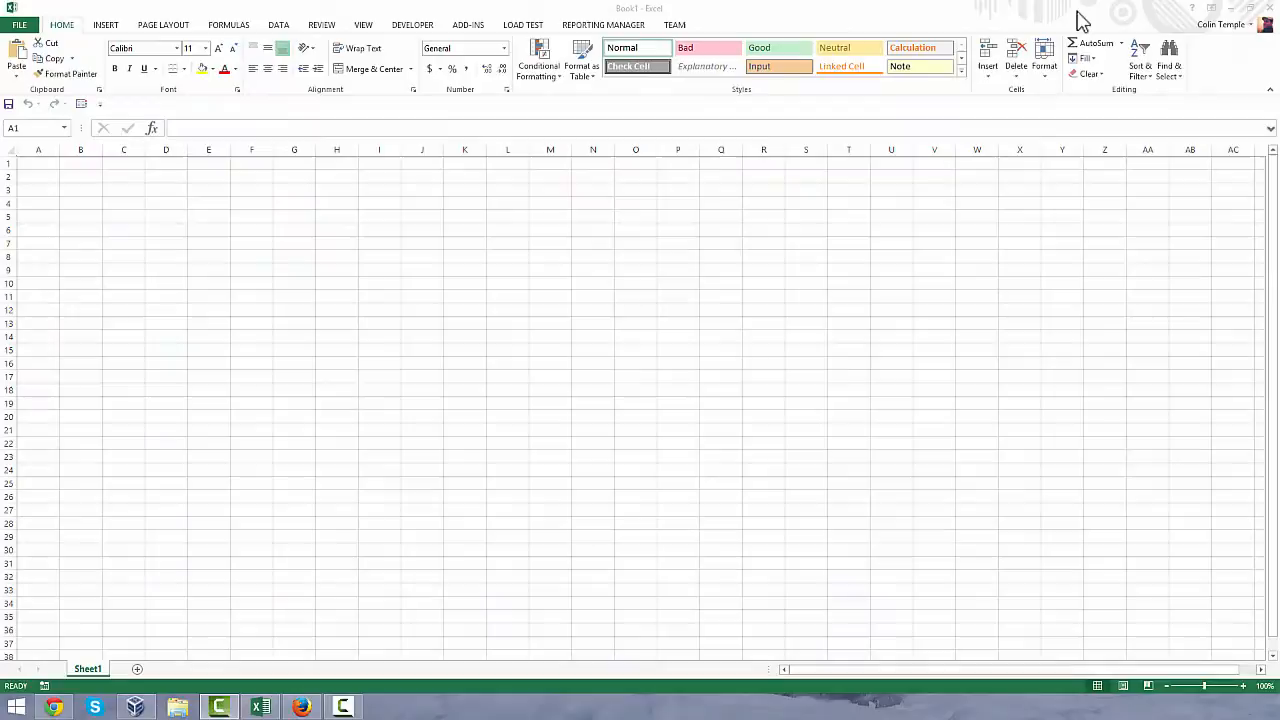
- Switch to Excel and sign in to the Reporting Manager add-in by entering the account password
{"action": "left_click", "coordinate": [1077, 14]}
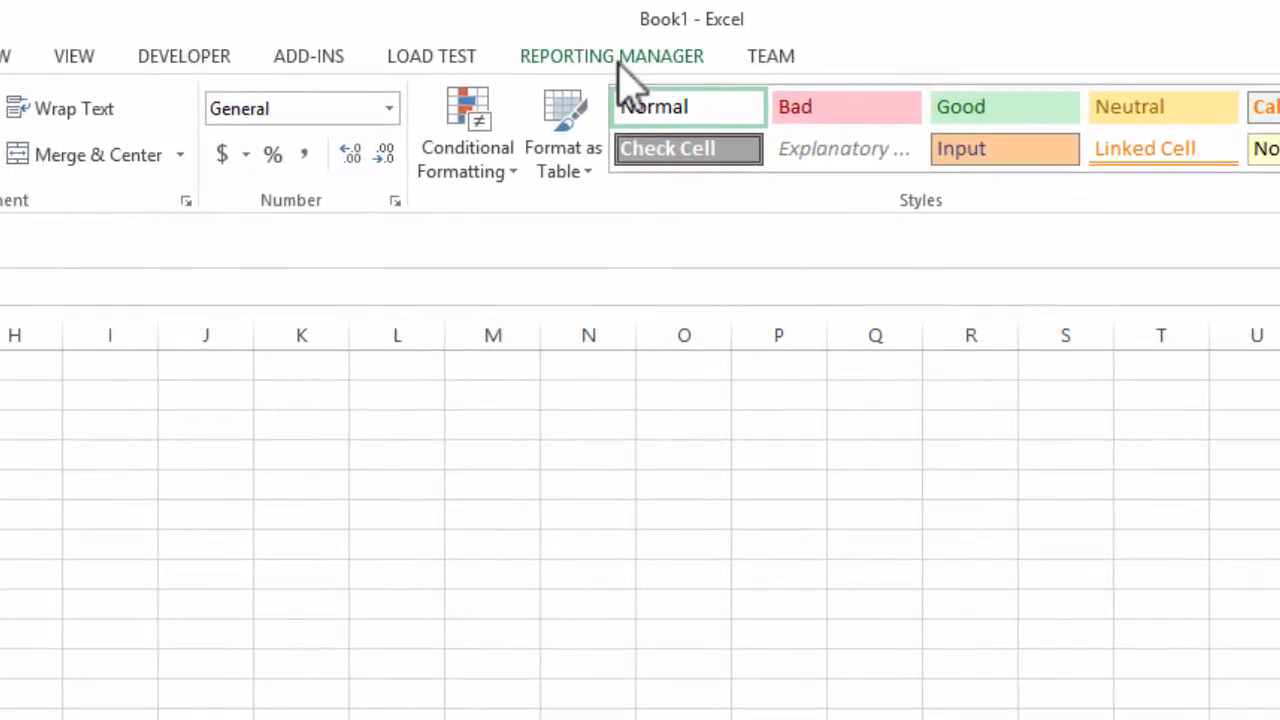
{"action": "left_click", "coordinate": [614, 57]}
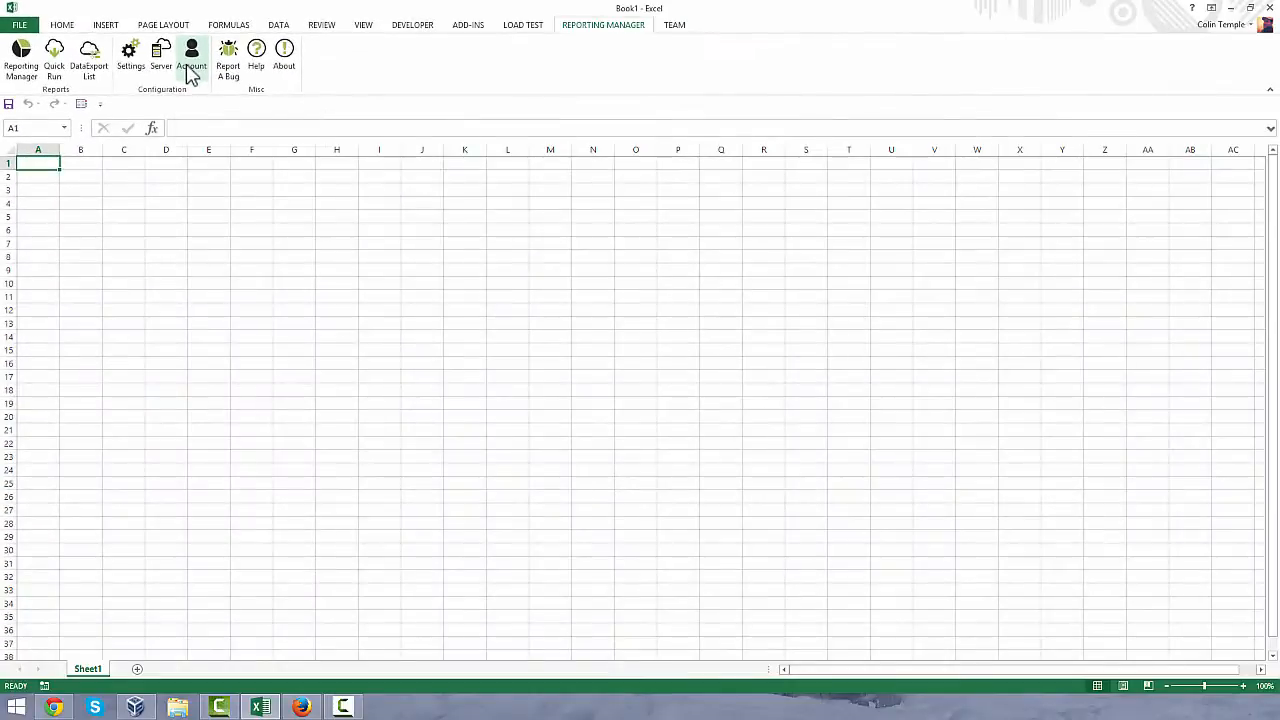
{"action": "left_click", "coordinate": [563, 200]}
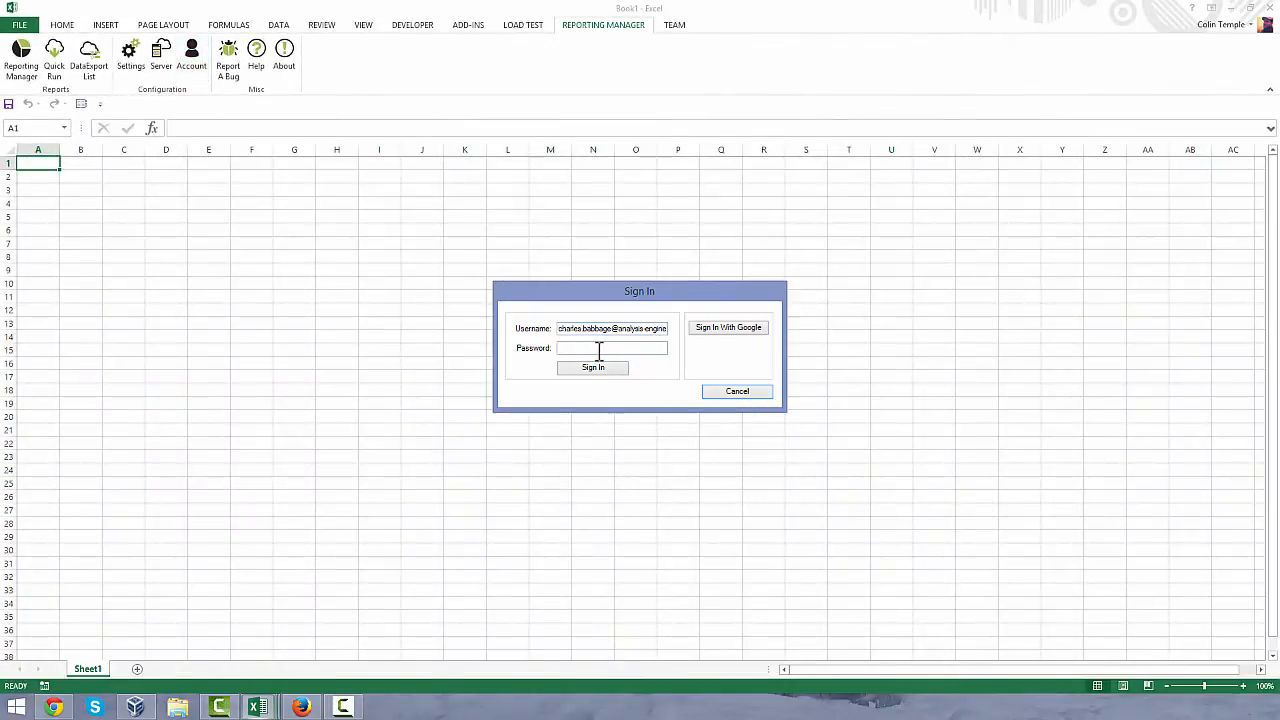
{"action": "left_click", "coordinate": [597, 347]}
{"action": "type", "text": "*********"}
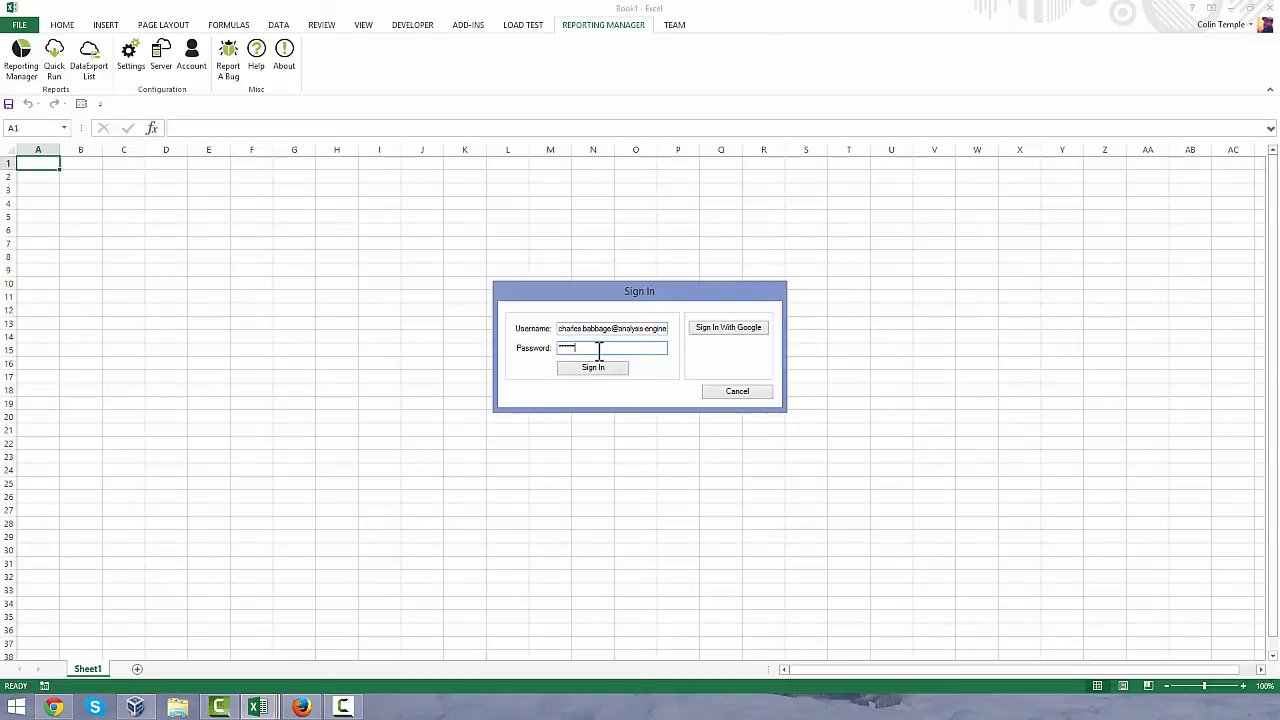
{"action": "left_click", "coordinate": [587, 369]}
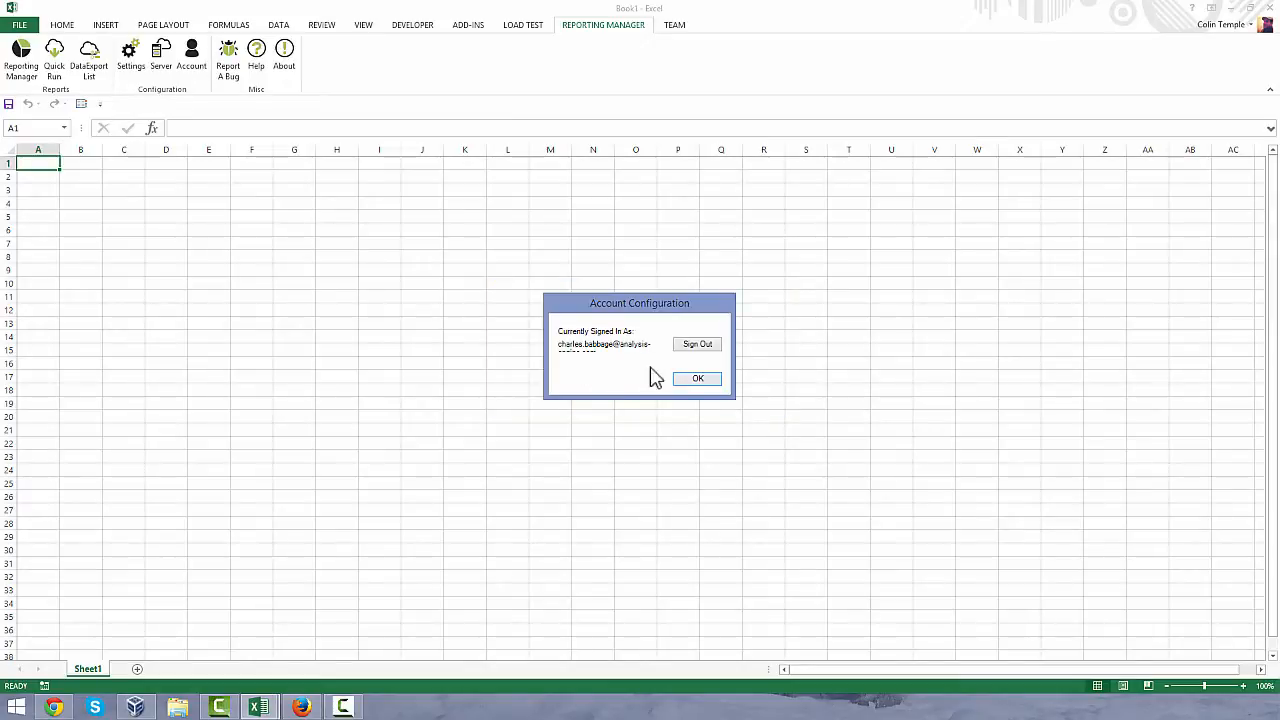
{"action": "left_click", "coordinate": [700, 378]}
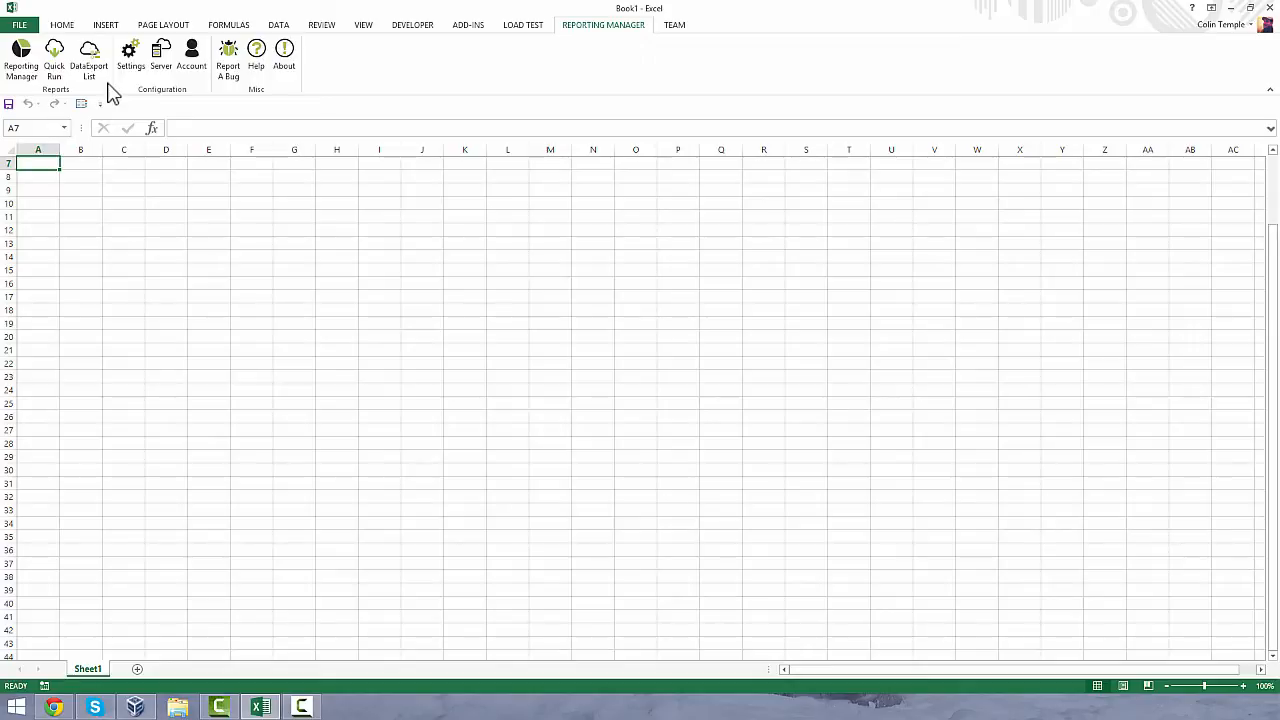
- Open the Reporting Manager's list of data exports and start creating a new export for Babbage Systems
{"action": "left_click", "coordinate": [105, 76]}
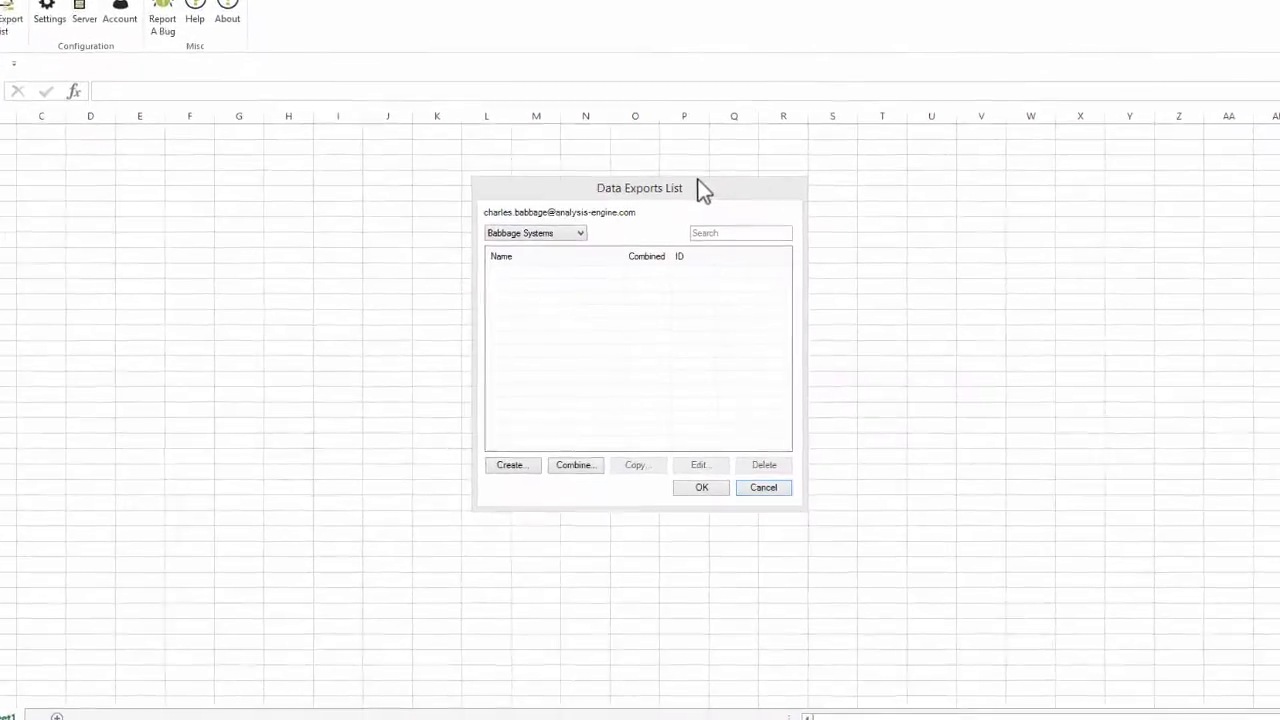
{"action": "left_click", "coordinate": [689, 207]}
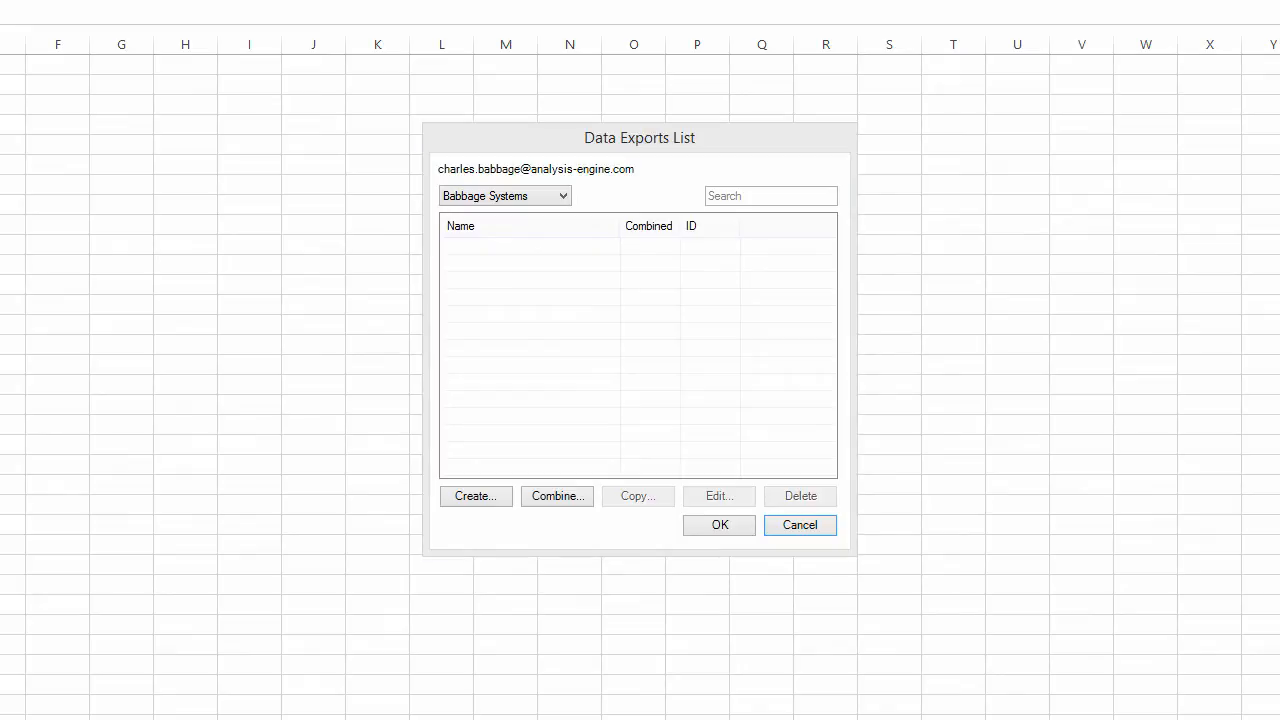
{"action": "left_click", "coordinate": [738, 131]}
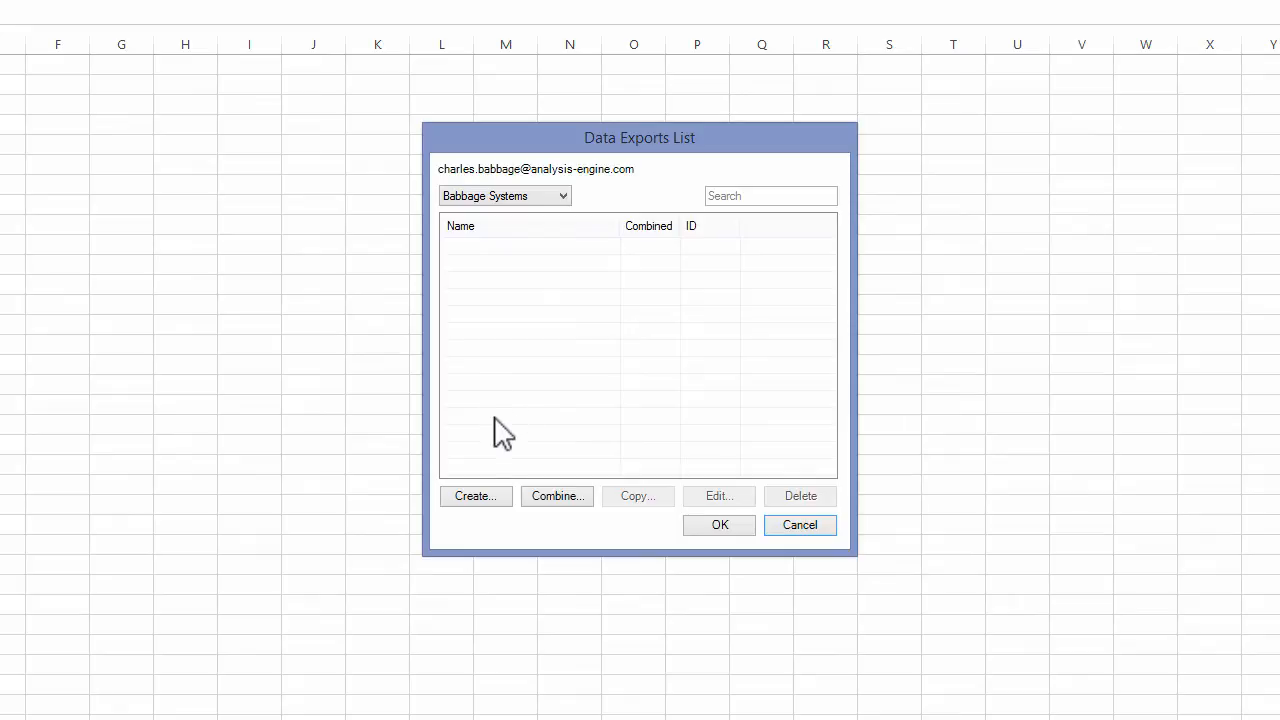
{"action": "left_click", "coordinate": [494, 498]}
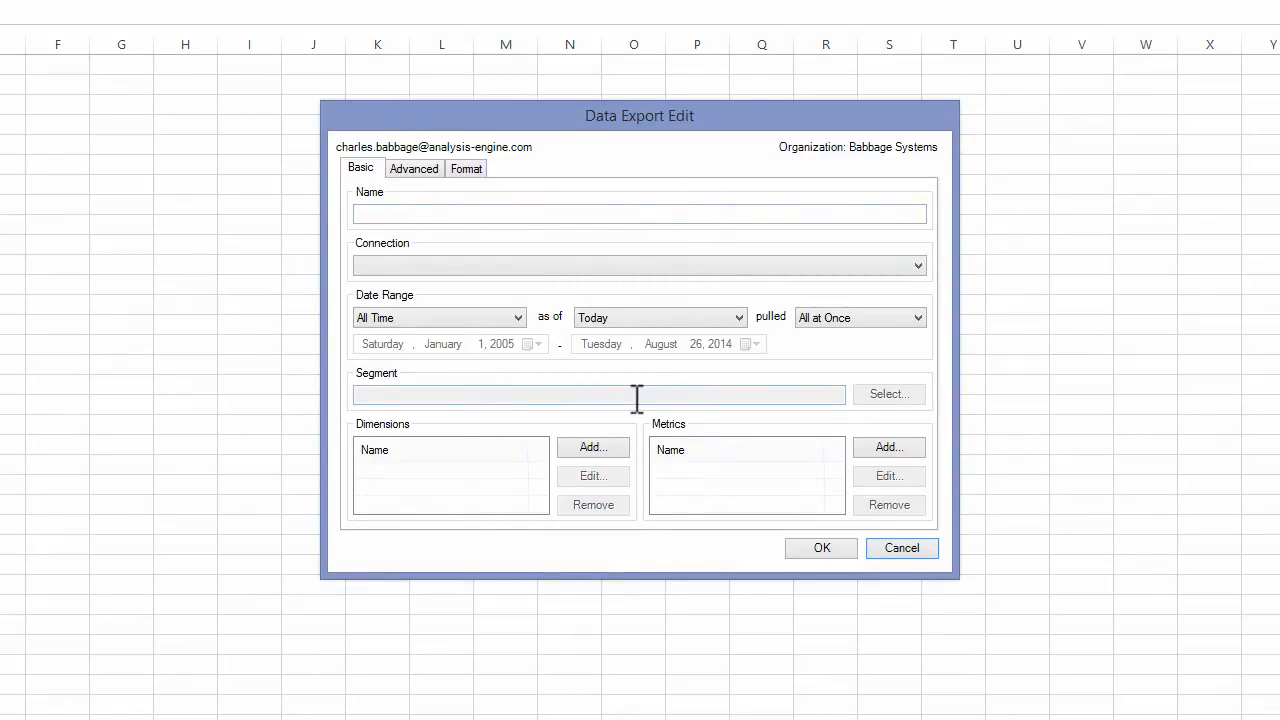
- Name the new data export Monthly Traffic Metrics
{"action": "left_click", "coordinate": [527, 215]}
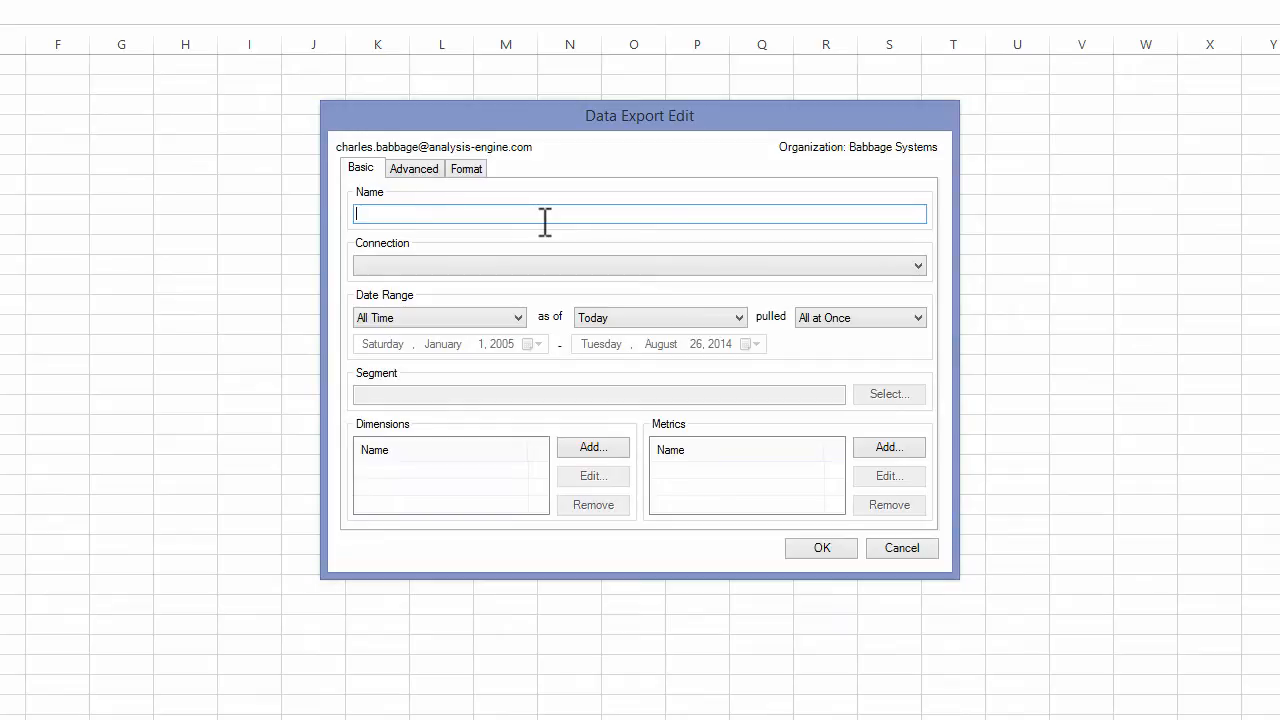
{"action": "type", "text": "Monthl"}
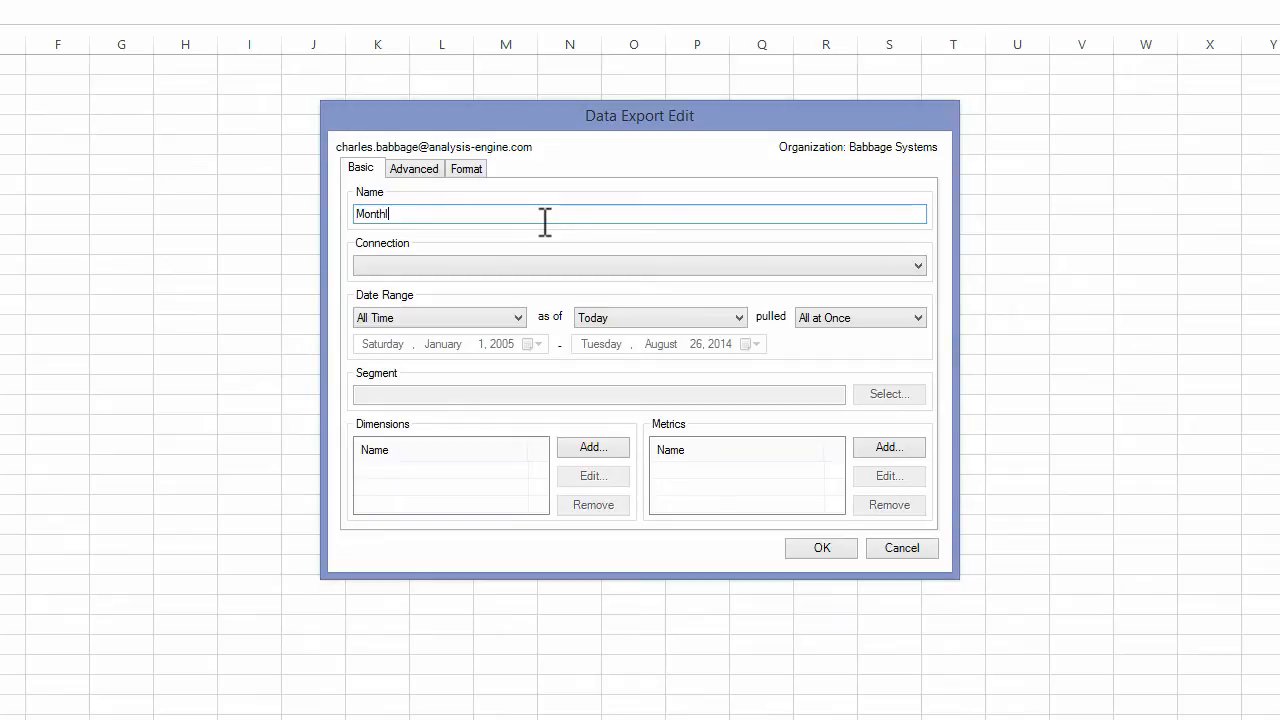
{"action": "type", "text": "y Traffic Metrics"}
{"action": "left_click", "coordinate": [533, 238]}
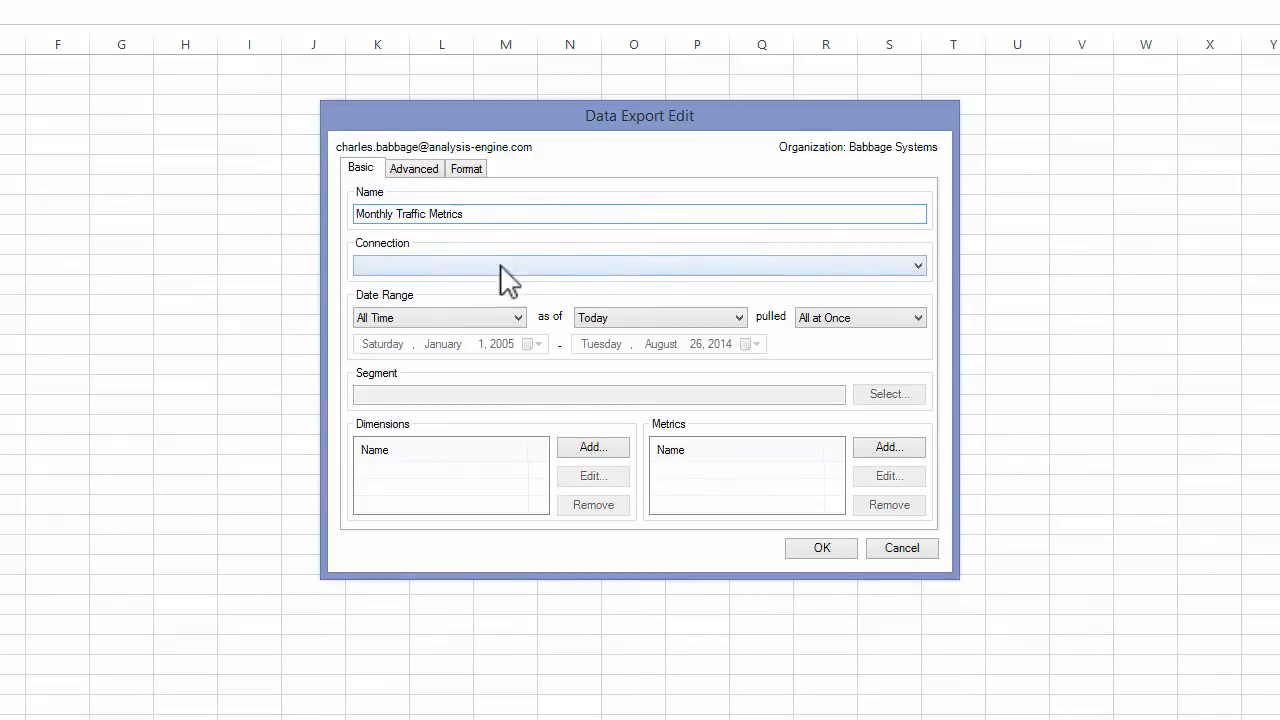
- Use the Publisher account's All Website Data view as the export's connection and set its date range to Last Month
{"action": "left_click", "coordinate": [914, 267]}
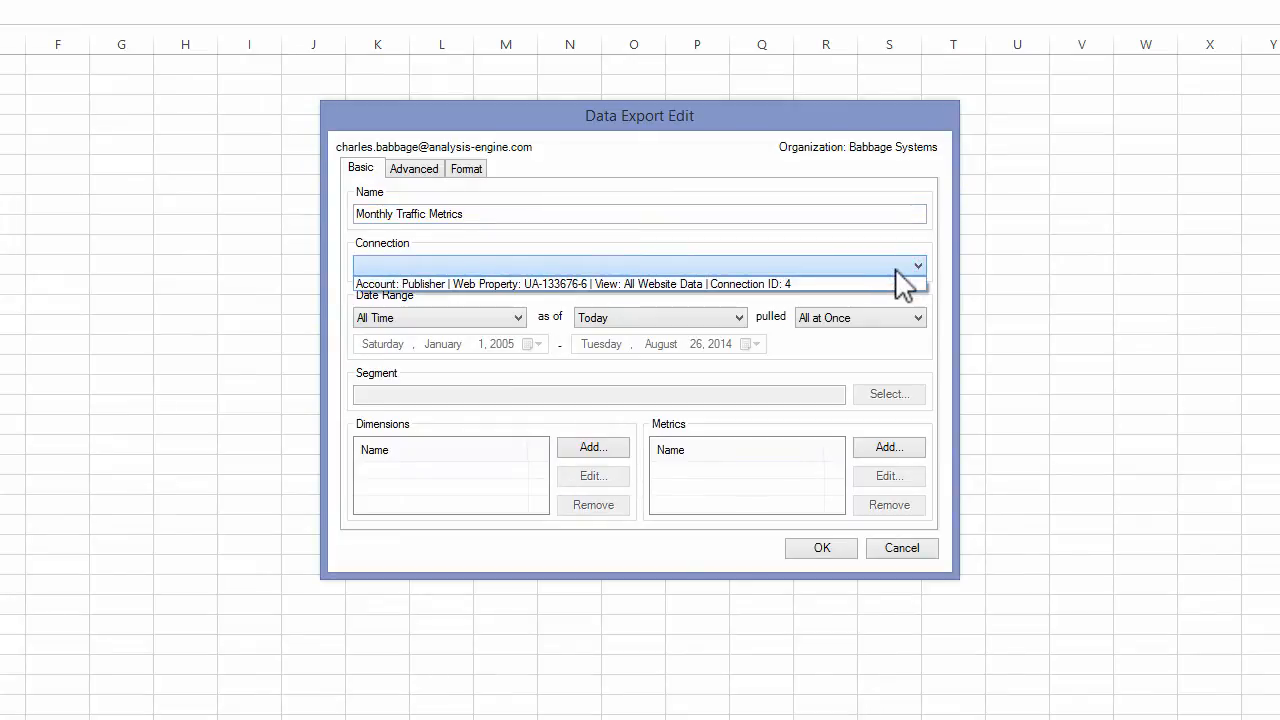
{"action": "left_click", "coordinate": [842, 283]}
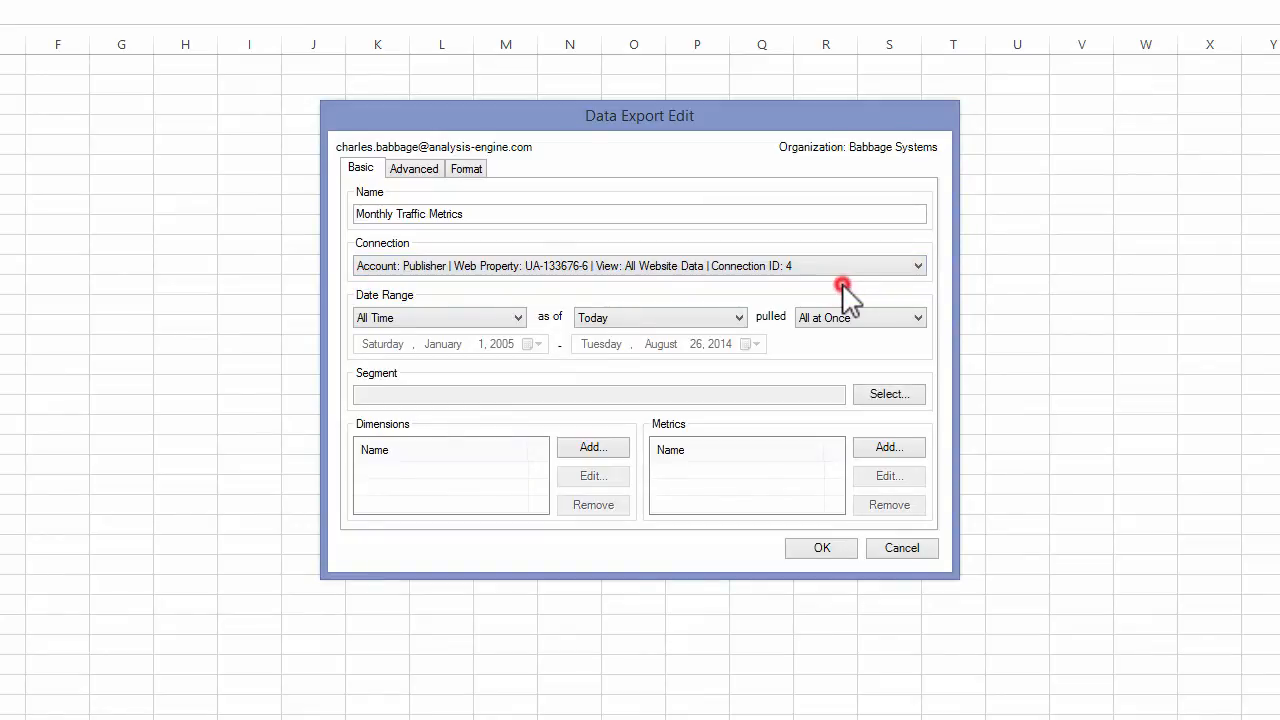
{"action": "left_click", "coordinate": [487, 309]}
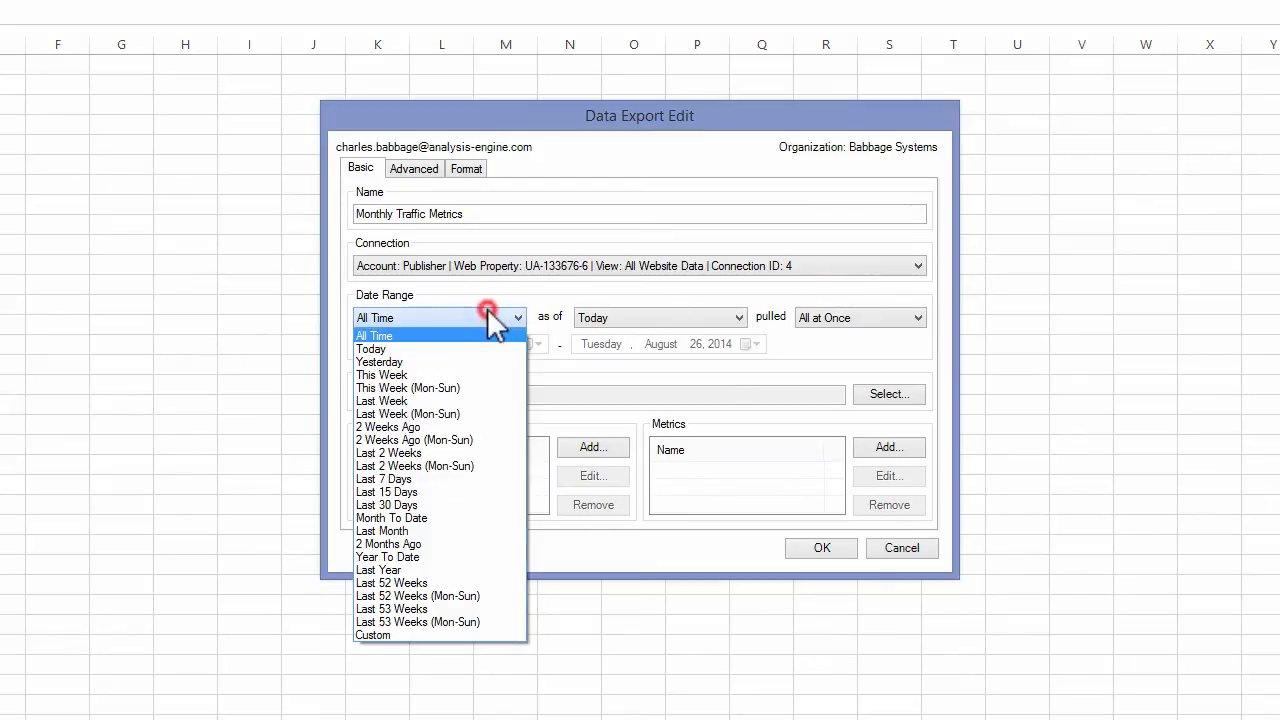
{"action": "left_click", "coordinate": [416, 531]}
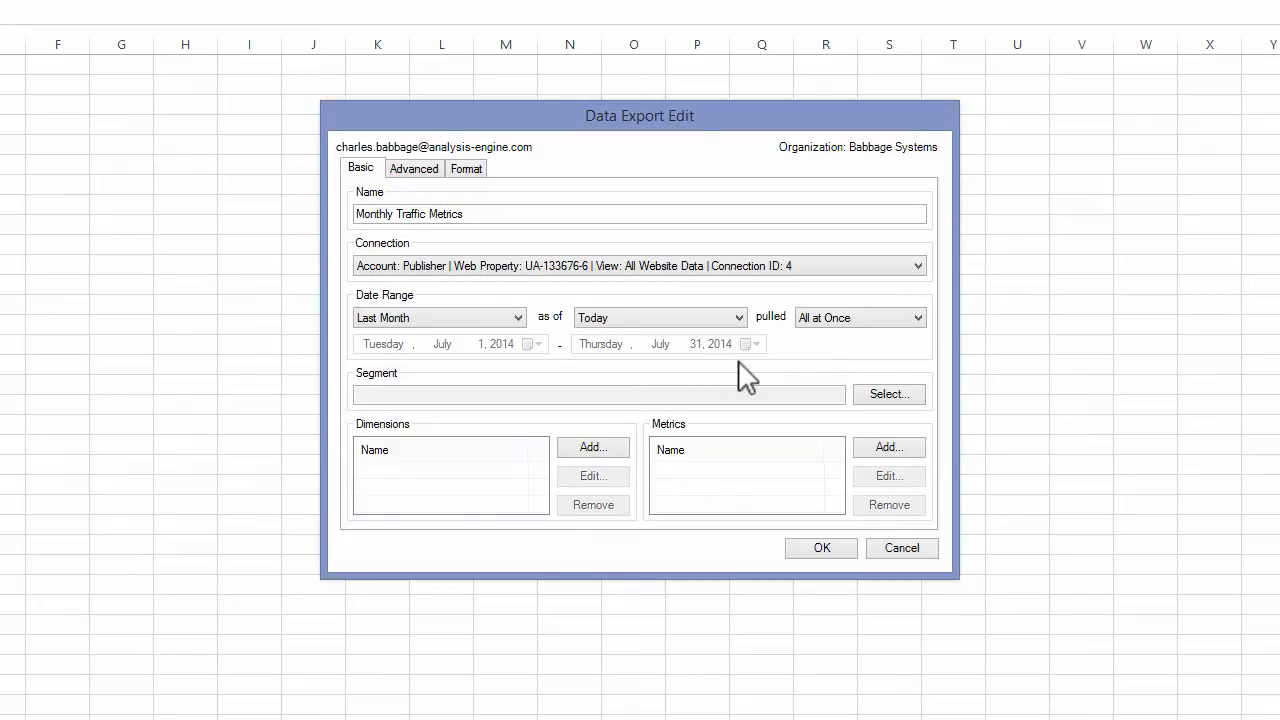
- Review the segments available for the export and close the list without choosing one
{"action": "left_click", "coordinate": [874, 400]}
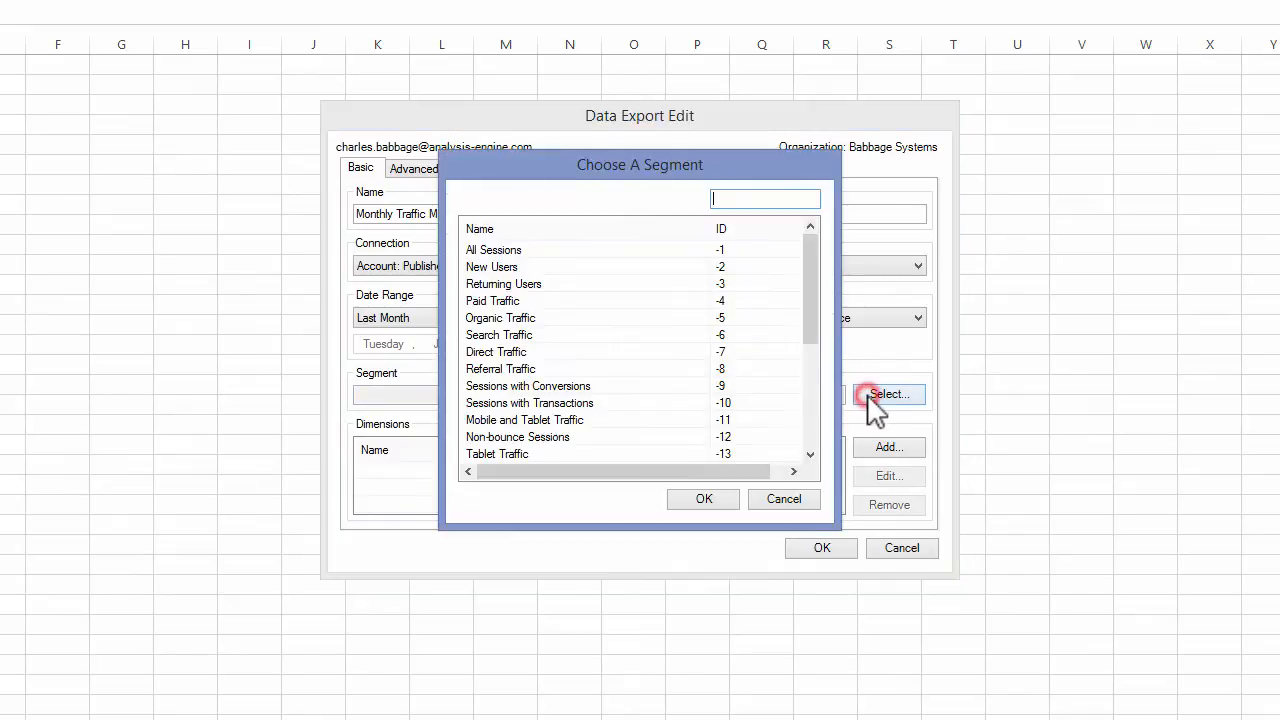
{"action": "mouse_move", "coordinate": [804, 267]}
{"action": "left_mouse_down"}
{"action": "mouse_move", "coordinate": [810, 379]}
{"action": "mouse_move", "coordinate": [807, 252]}
{"action": "mouse_move", "coordinate": [813, 373]}
{"action": "mouse_move", "coordinate": [818, 252]}
{"action": "left_mouse_up"}
{"action": "left_click", "coordinate": [783, 497]}
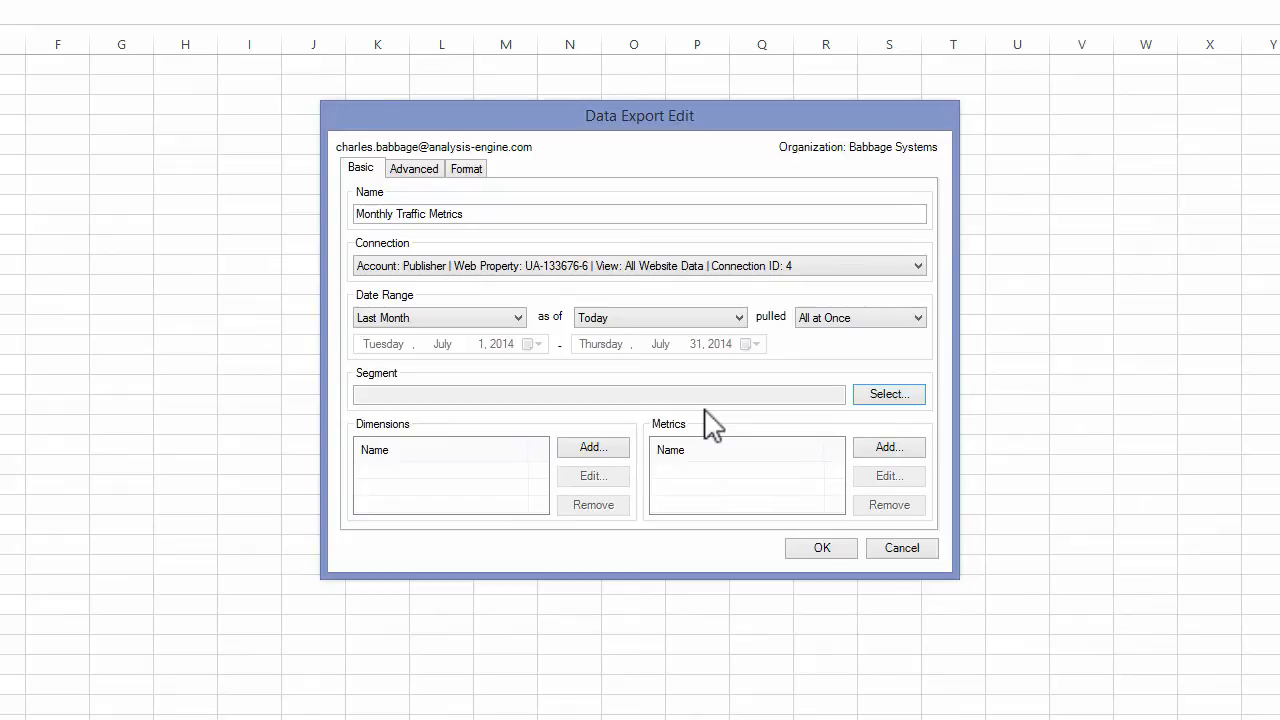
- Add the Users and Sessions metrics to the data export
{"action": "left_click", "coordinate": [887, 449]}
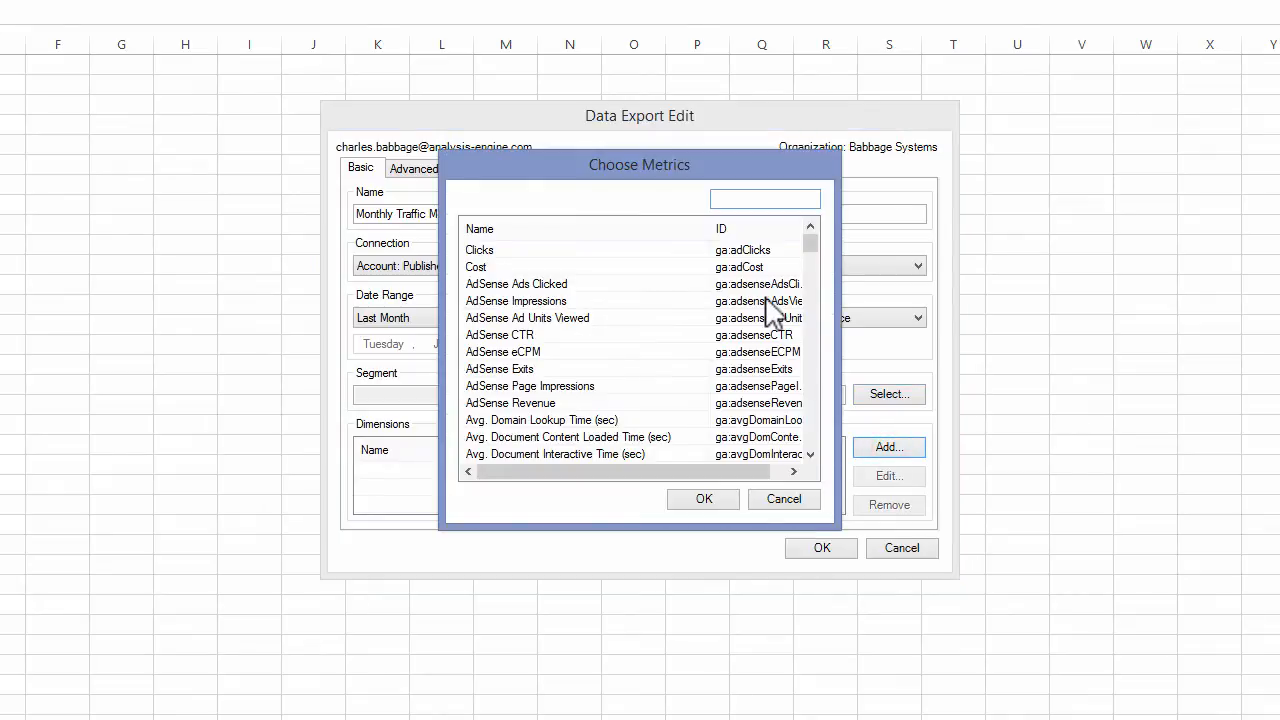
{"action": "type", "text": "User"}
{"action": "left_click", "coordinate": [500, 286]}
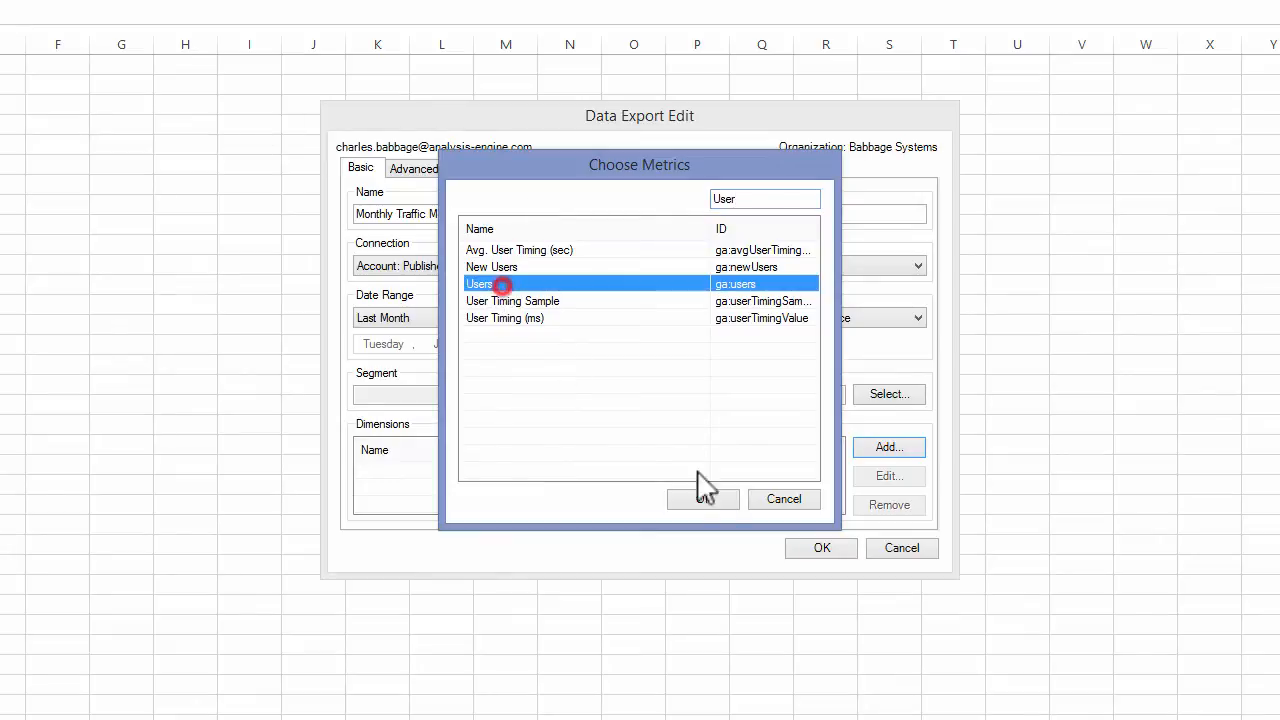
{"action": "left_click", "coordinate": [716, 498]}
{"action": "left_click", "coordinate": [889, 447]}
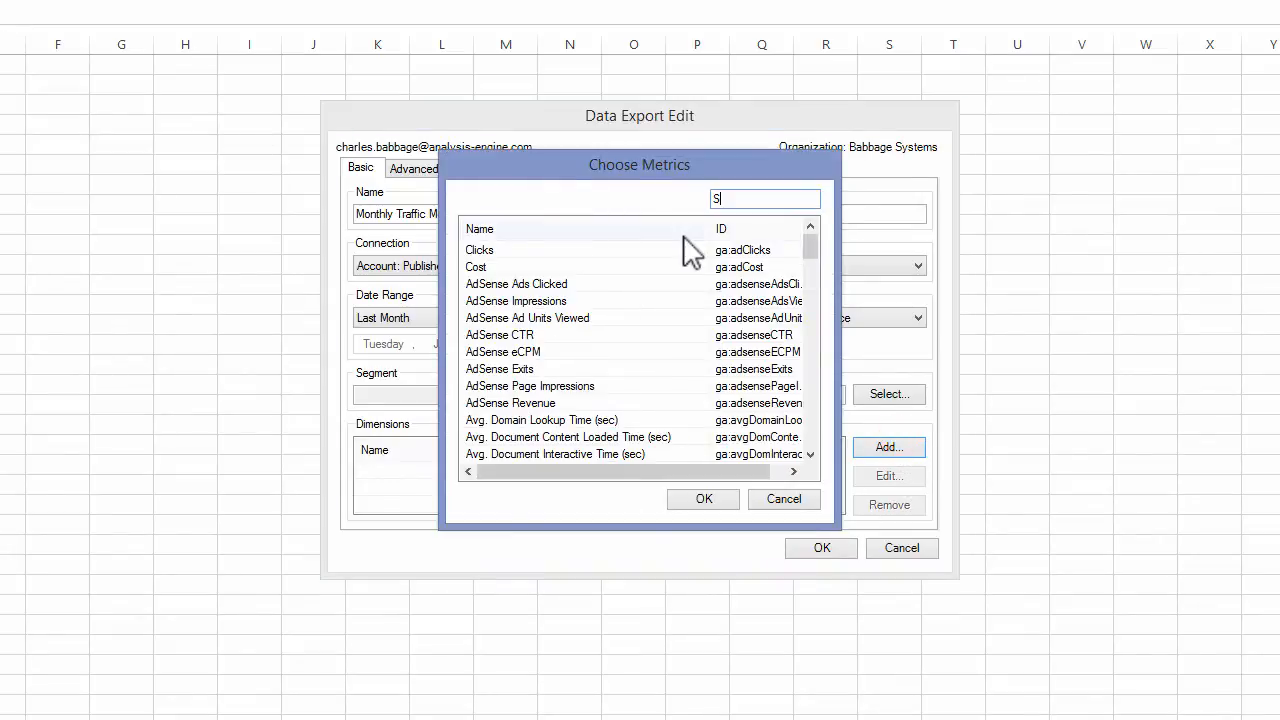
{"action": "type", "text": "Sess"}
{"action": "left_click", "coordinate": [545, 403]}
{"action": "left_click", "coordinate": [704, 498]}
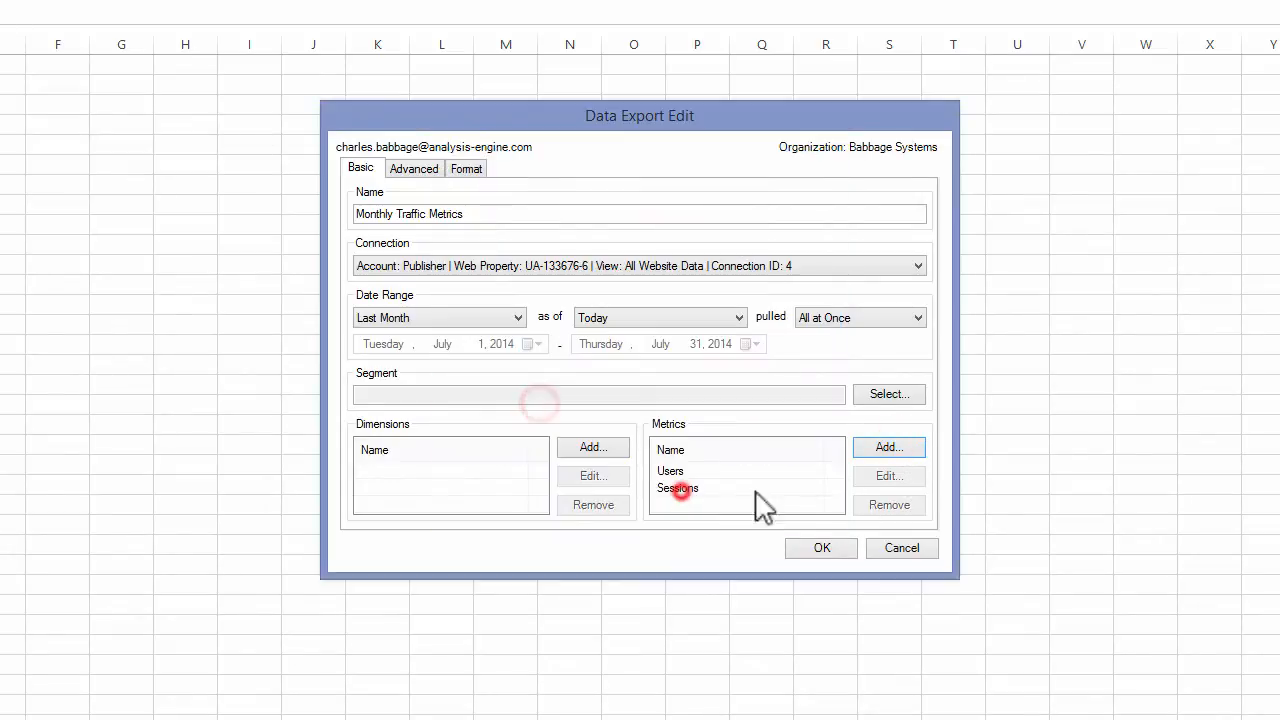
- Add the Pageviews metric to the data export
{"action": "left_click", "coordinate": [889, 447]}
{"action": "type", "text": "Page"}
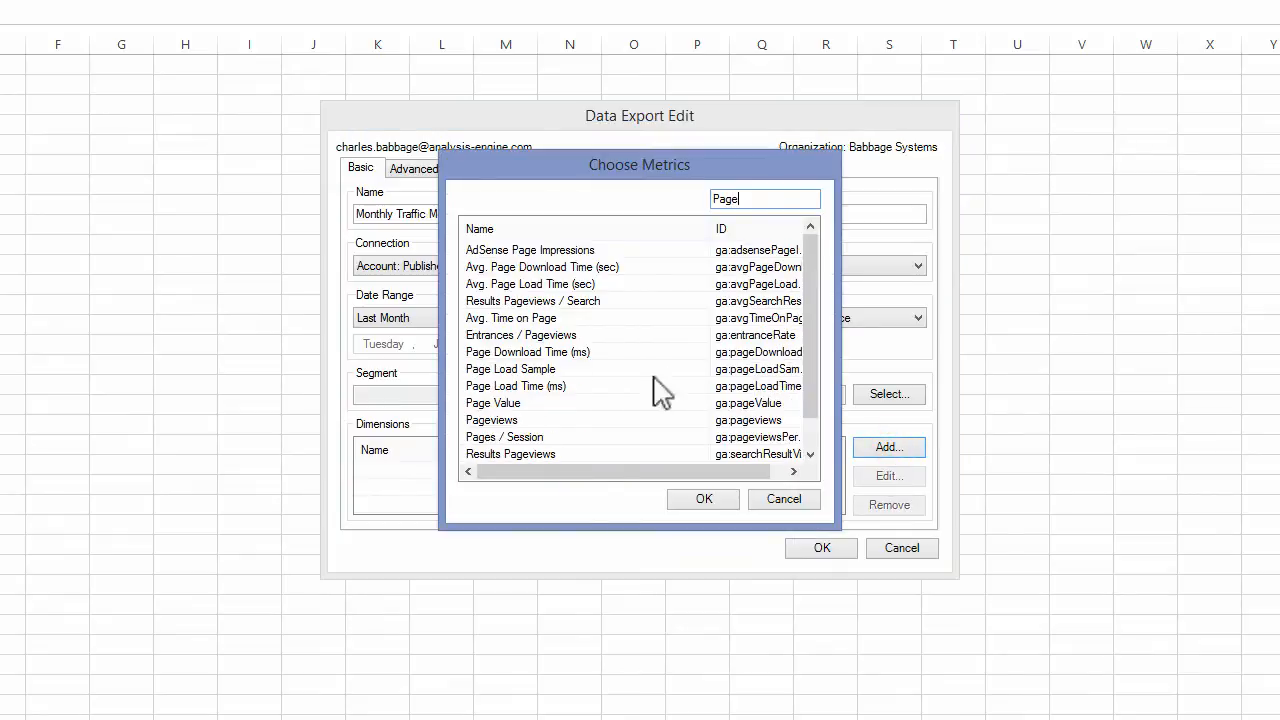
{"action": "left_click", "coordinate": [523, 420]}
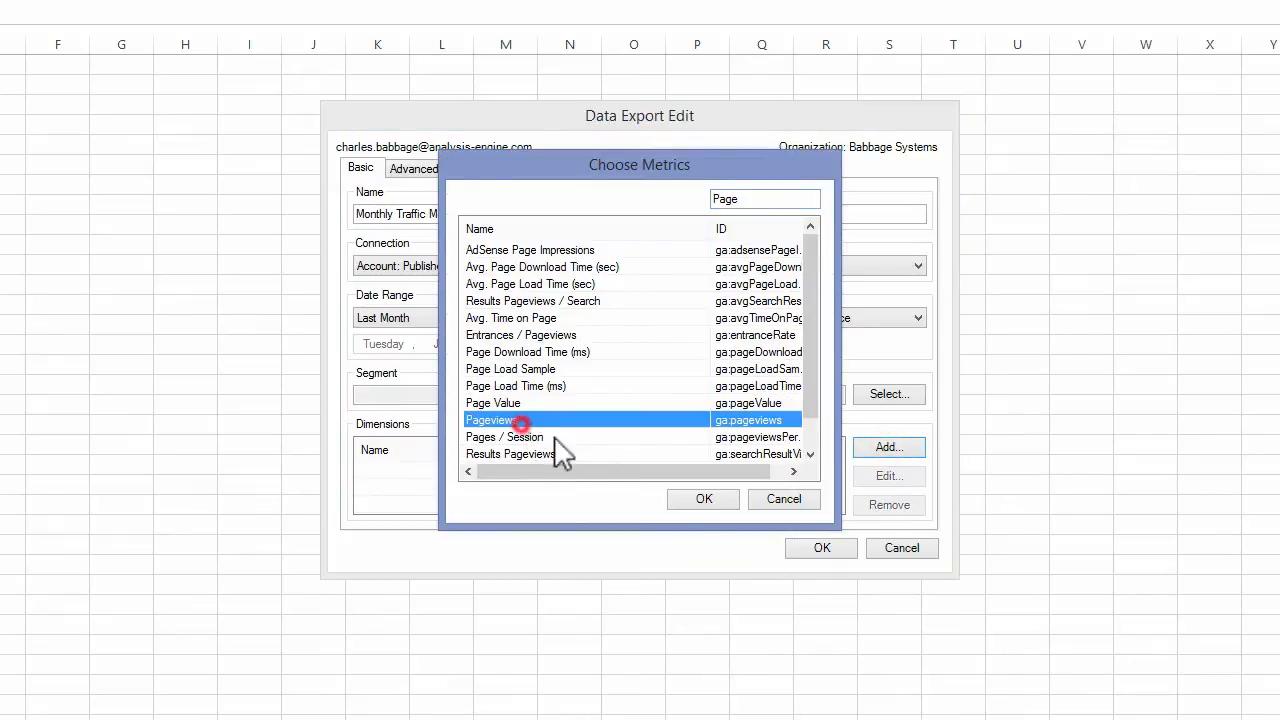
{"action": "left_click", "coordinate": [712, 502]}
- Add the Bounce Rate metric to the Monthly Traffic Metrics export and save the export
{"action": "left_click", "coordinate": [889, 447]}
{"action": "type", "text": "Boun"}
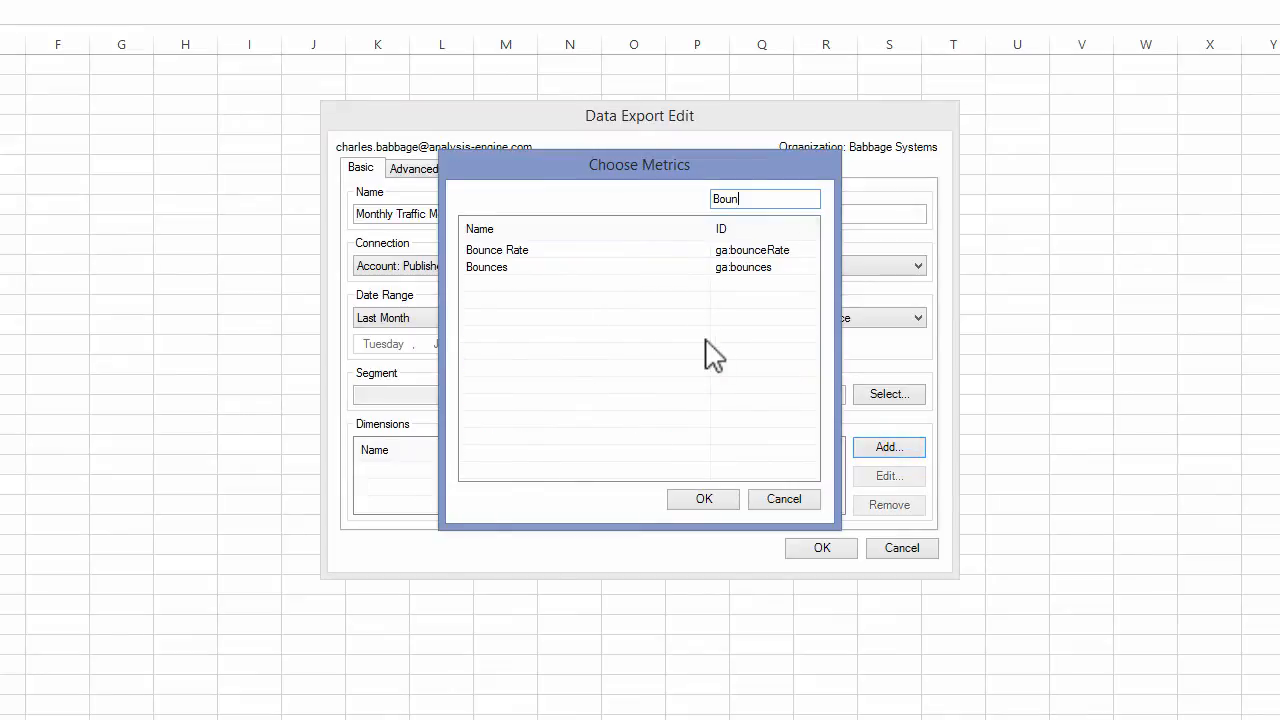
{"action": "left_click", "coordinate": [609, 251]}
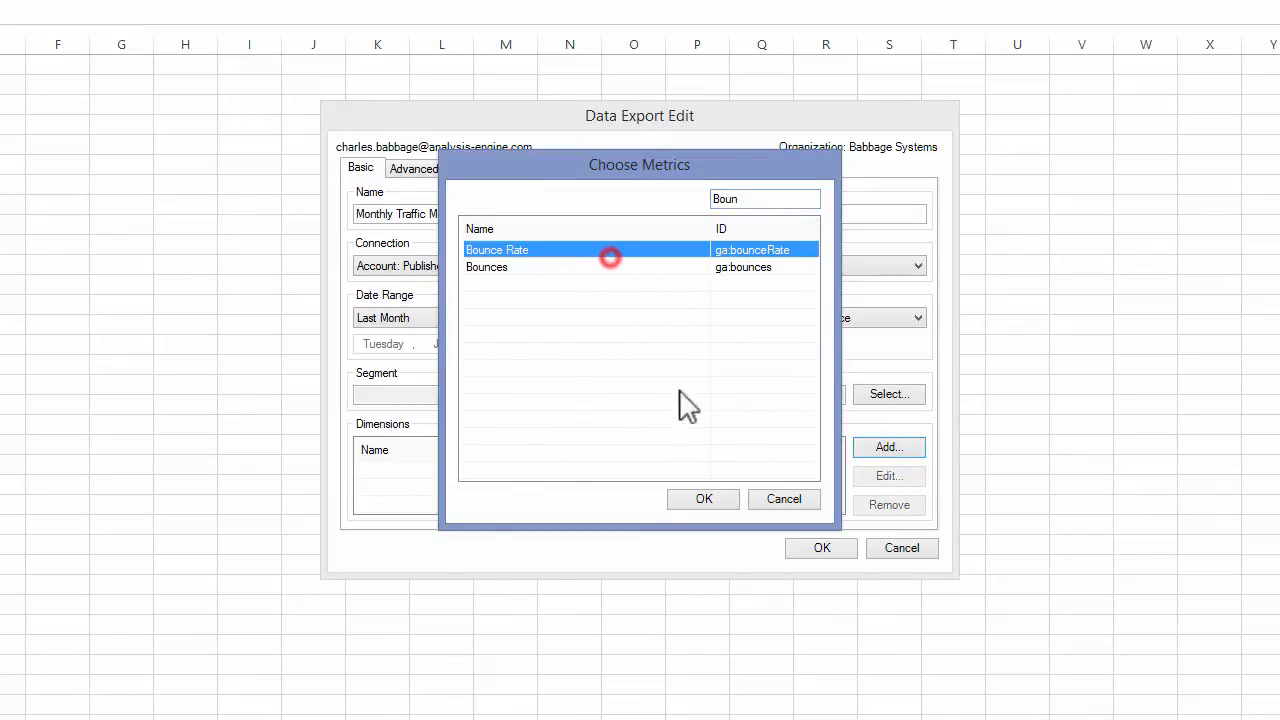
{"action": "left_click", "coordinate": [706, 500]}
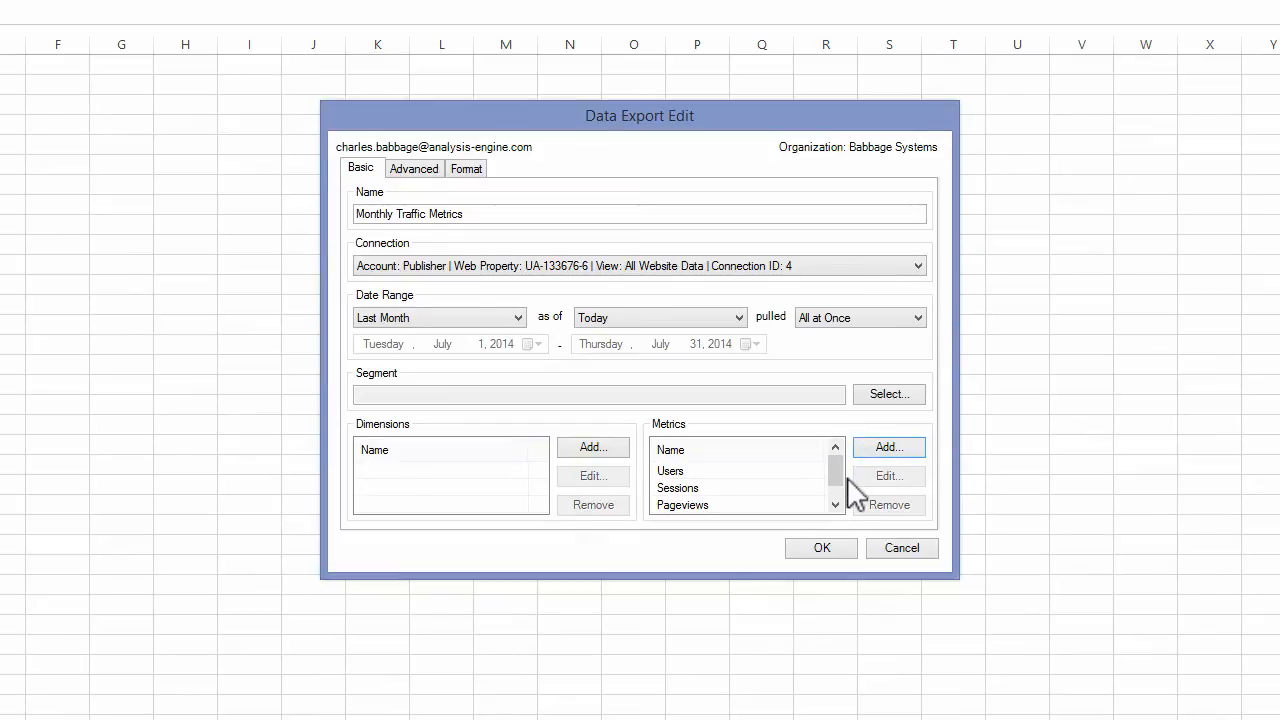
{"action": "left_click", "coordinate": [834, 548]}
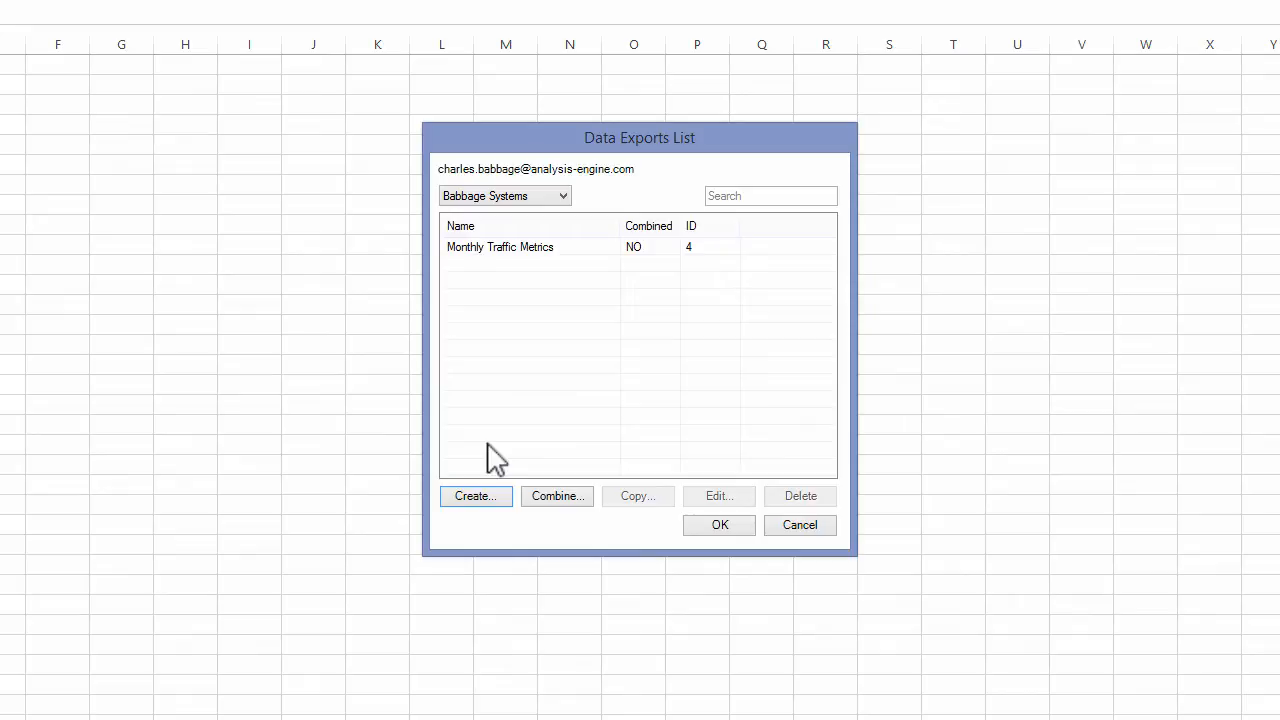
- Create a data export named Top Pages that uses the Publisher account's All Website Data connection
{"action": "left_click", "coordinate": [495, 500]}
{"action": "left_click", "coordinate": [475, 214]}
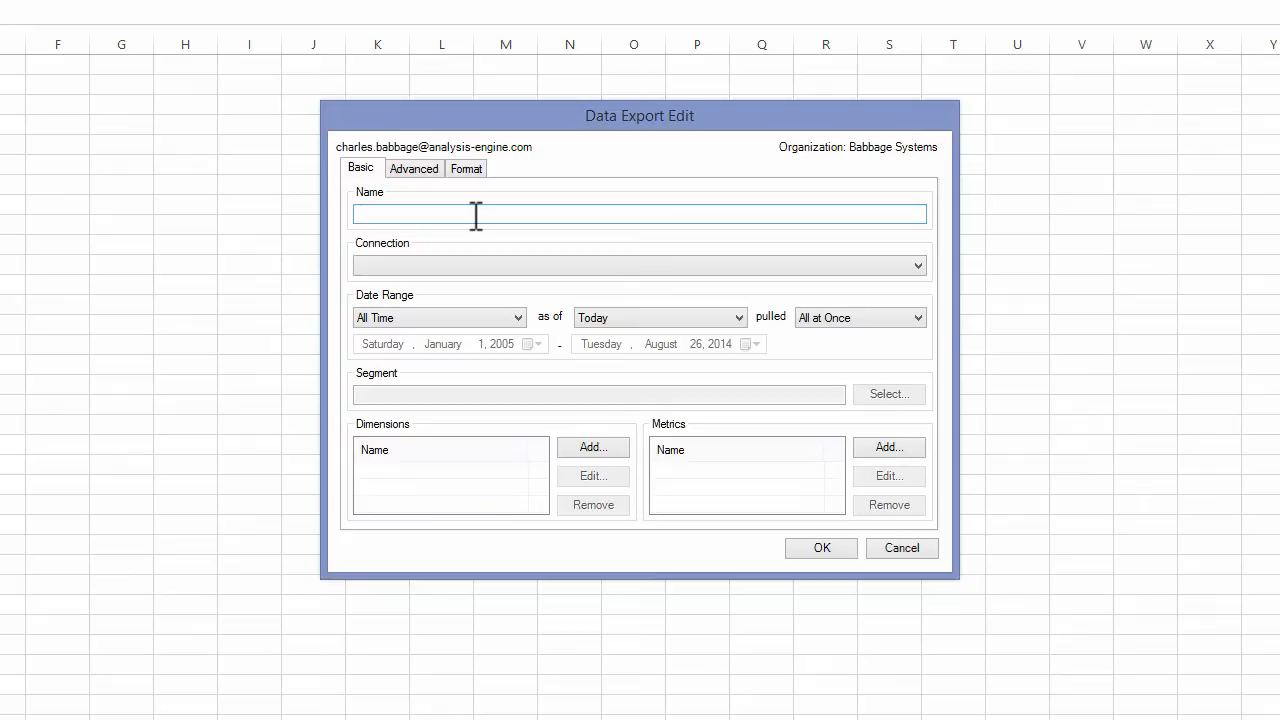
{"action": "type", "text": "Top Pages"}
{"action": "left_click", "coordinate": [562, 265]}
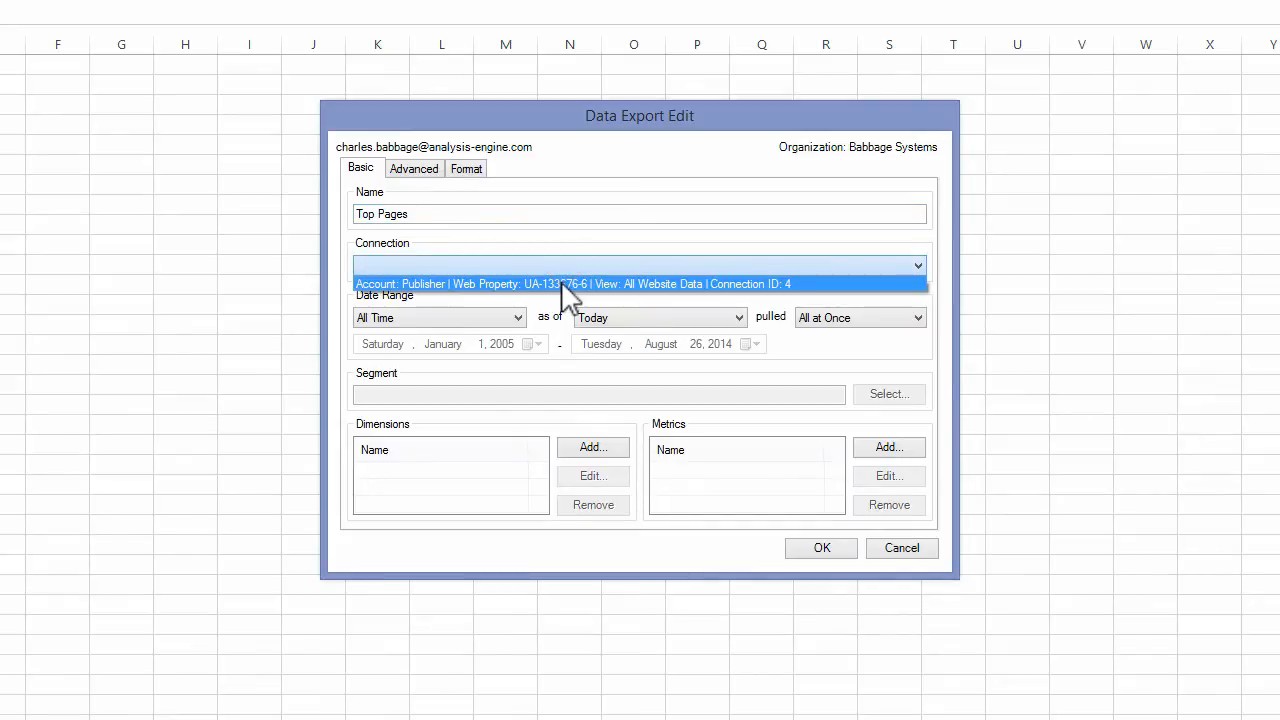
{"action": "left_click", "coordinate": [563, 284]}
- Set the Top Pages export's date range to Last Month as of Today
{"action": "left_click", "coordinate": [449, 318]}
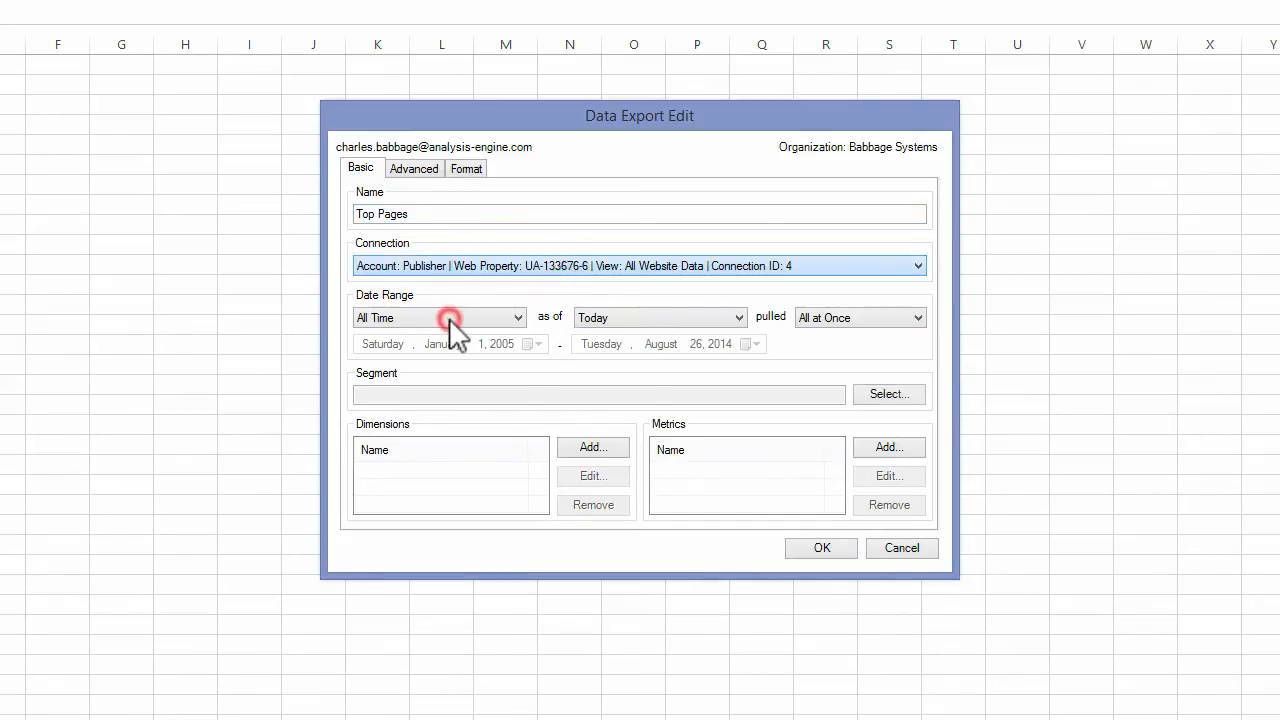
{"action": "left_click", "coordinate": [418, 531]}
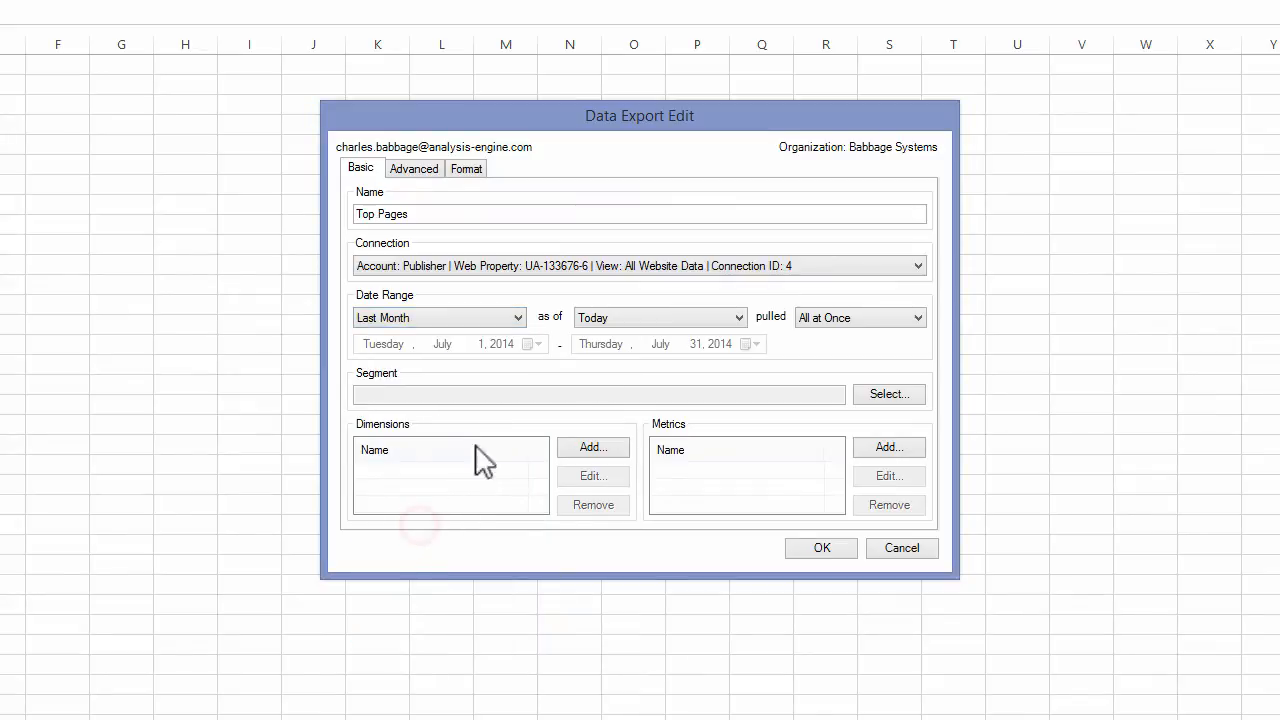
{"action": "left_click", "coordinate": [593, 318]}
{"action": "left_click", "coordinate": [597, 334]}
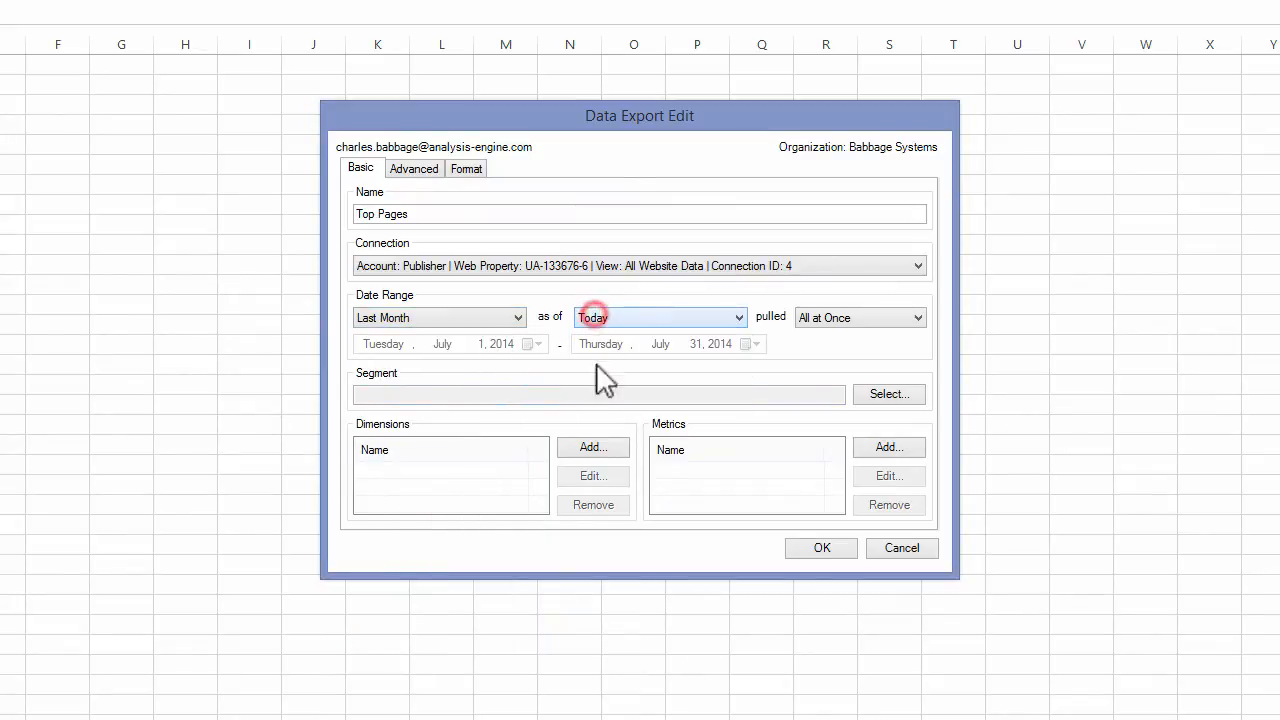
- Add the Page dimension to the Top Pages export
{"action": "left_click", "coordinate": [566, 448]}
{"action": "type", "text": "Page"}
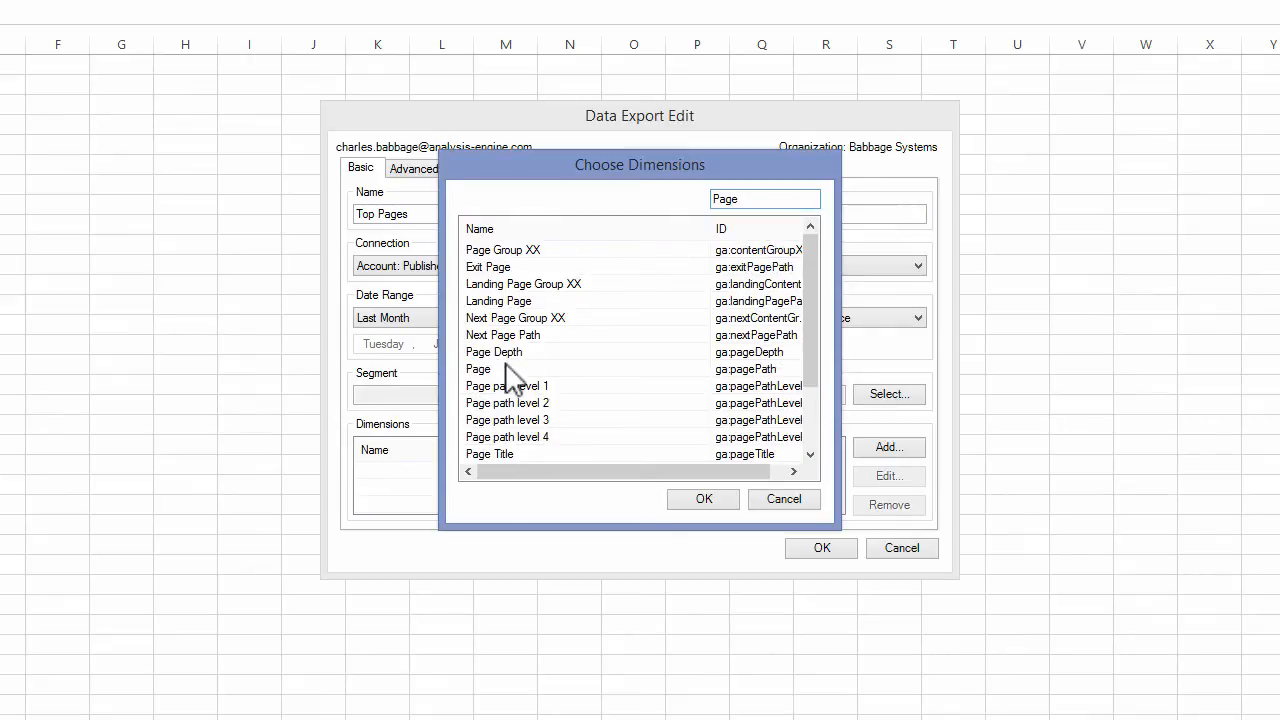
{"action": "left_click", "coordinate": [506, 367]}
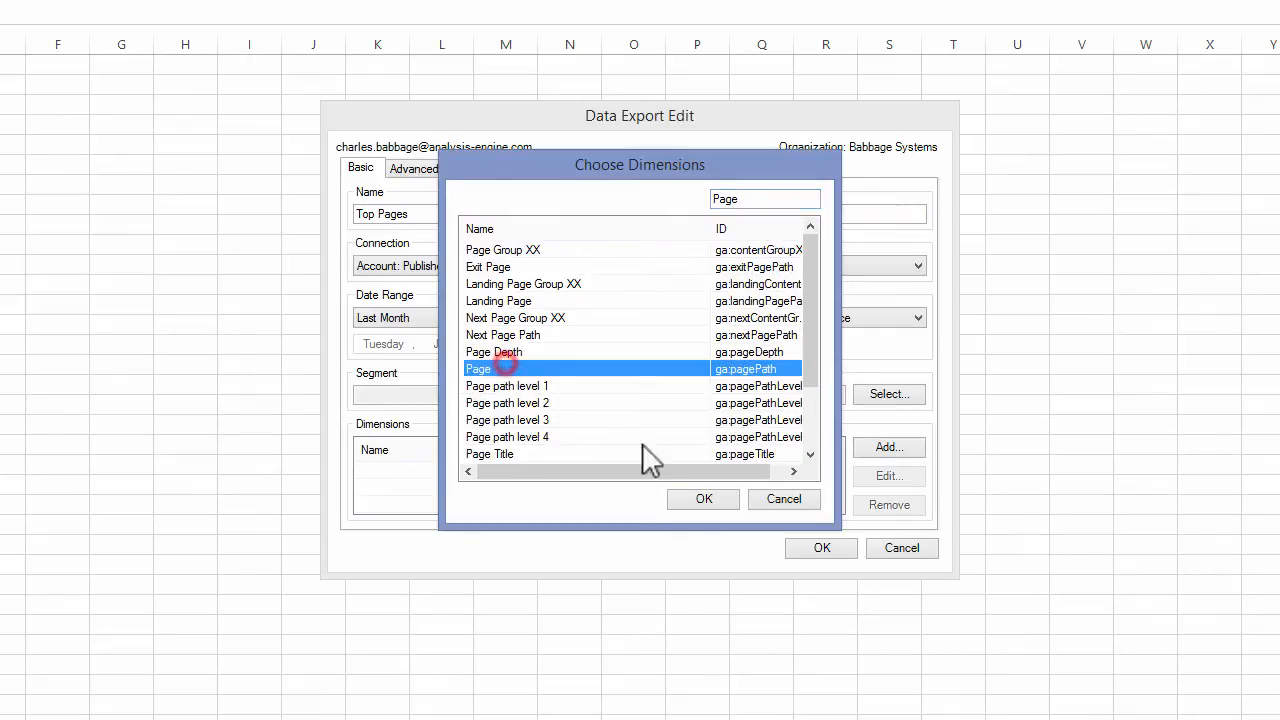
{"action": "left_click", "coordinate": [690, 500]}
- Add the Users and Sessions metrics to the Top Pages export
{"action": "left_click", "coordinate": [886, 450]}
{"action": "type", "text": "U"}
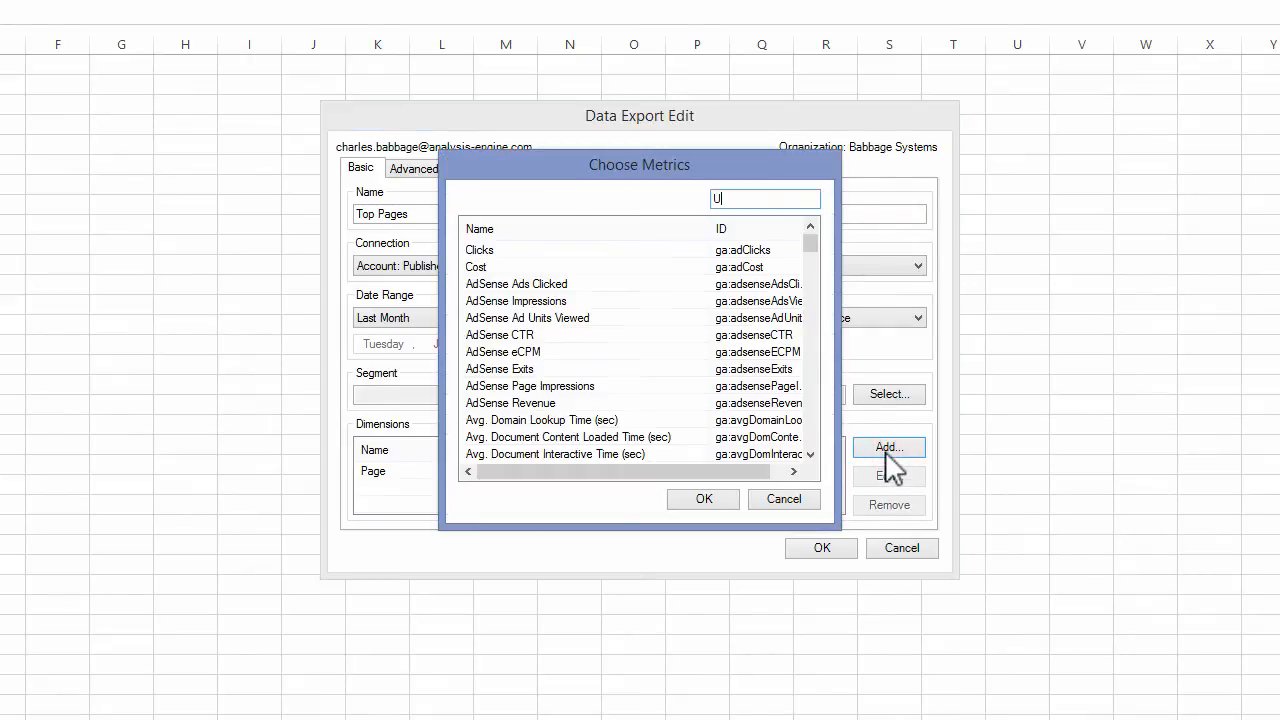
{"action": "type", "text": "ser"}
{"action": "left_click", "coordinate": [515, 267]}
{"action": "left_click", "coordinate": [505, 284]}
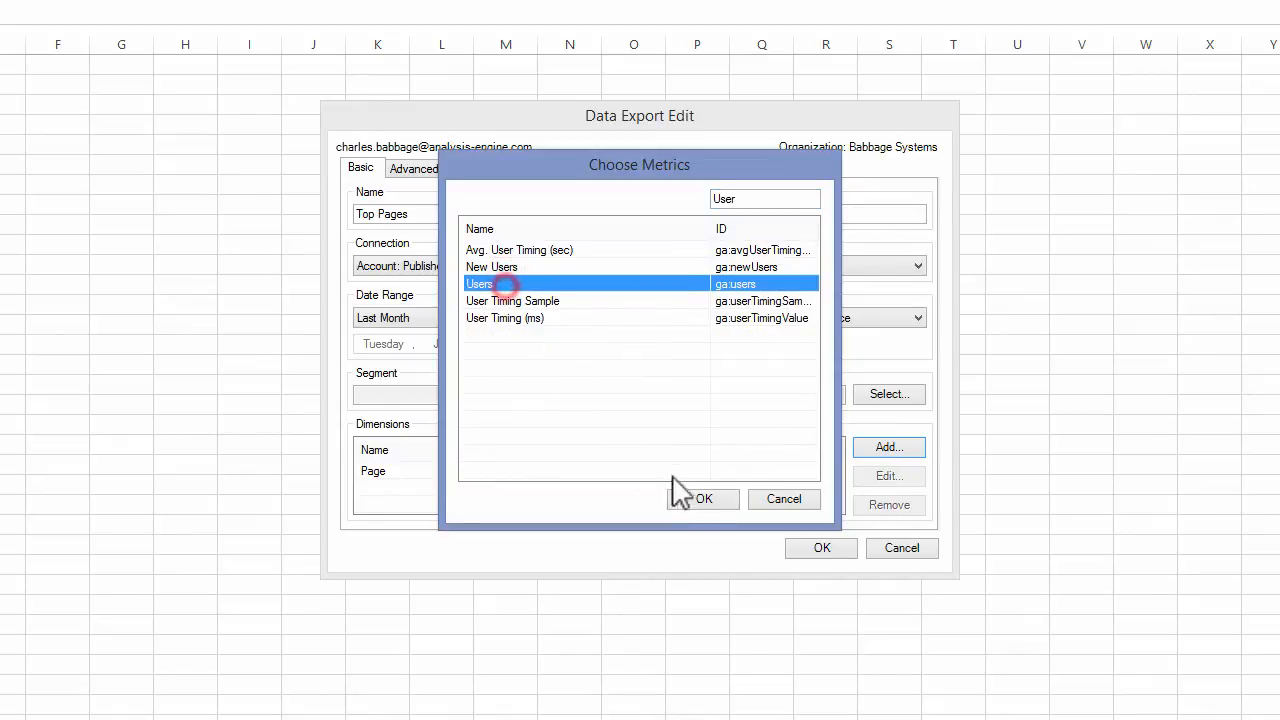
{"action": "left_click", "coordinate": [680, 496]}
{"action": "left_click", "coordinate": [884, 447]}
{"action": "type", "text": "Sess"}
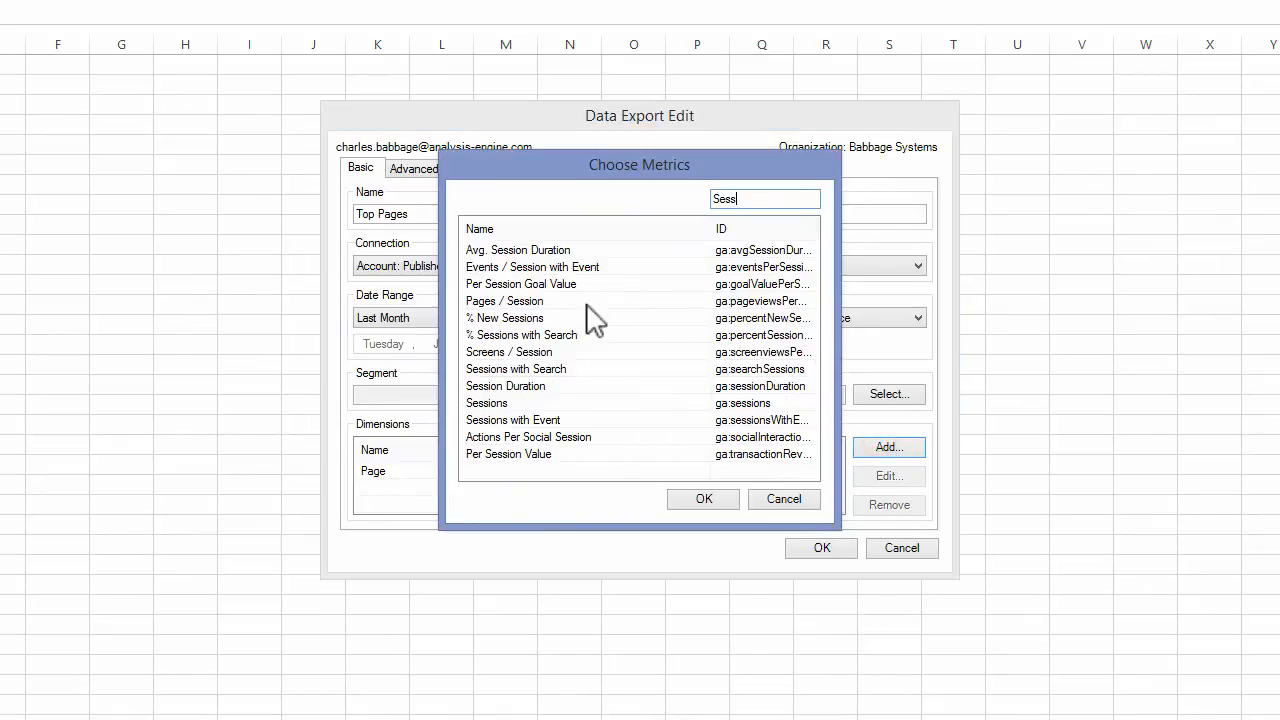
{"action": "left_click", "coordinate": [512, 402]}
{"action": "left_click", "coordinate": [688, 497]}
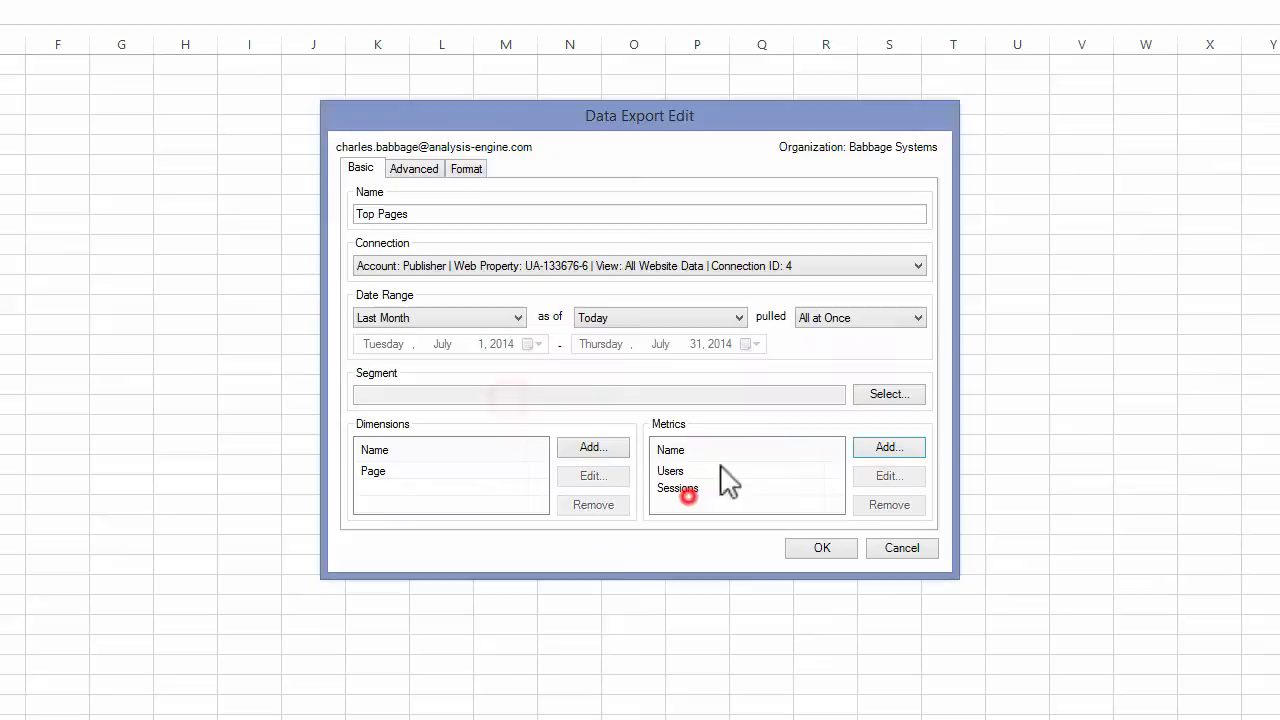
- Add the Pageviews and Bounce Rate metrics to the Top Pages export
{"action": "left_click", "coordinate": [893, 447]}
{"action": "type", "text": "Page"}
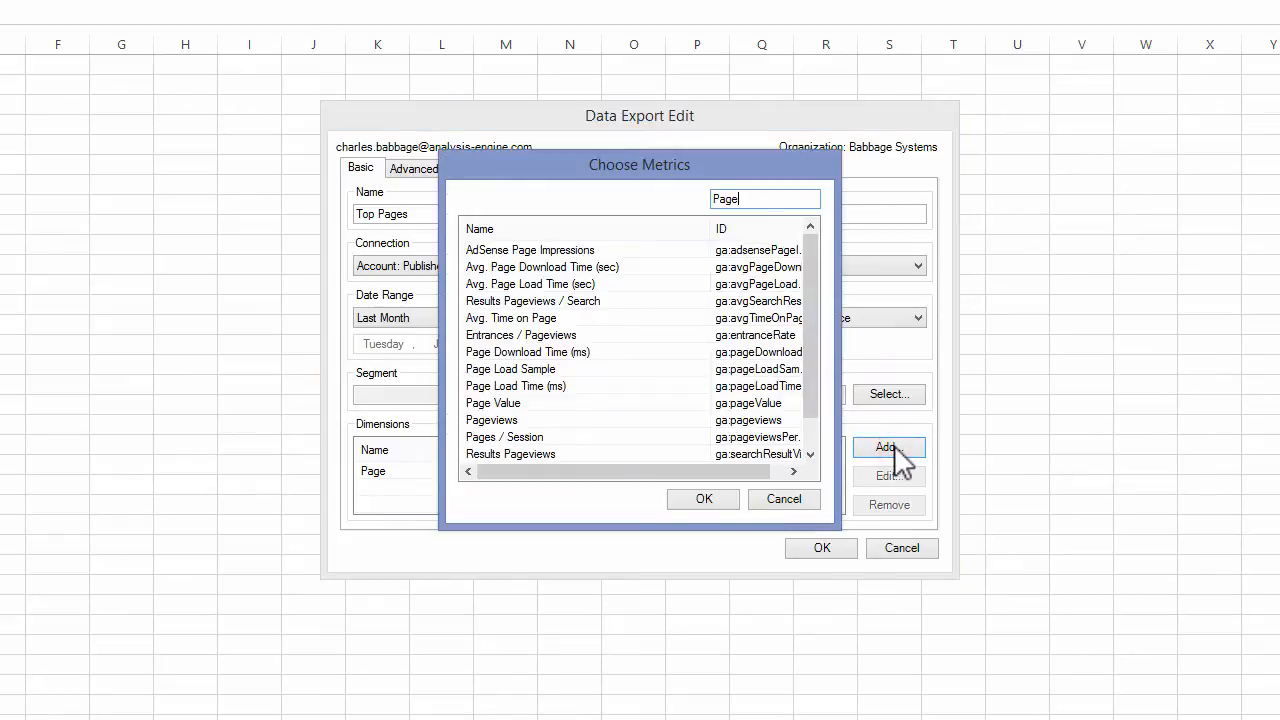
{"action": "left_click", "coordinate": [520, 420]}
{"action": "left_click", "coordinate": [708, 500]}
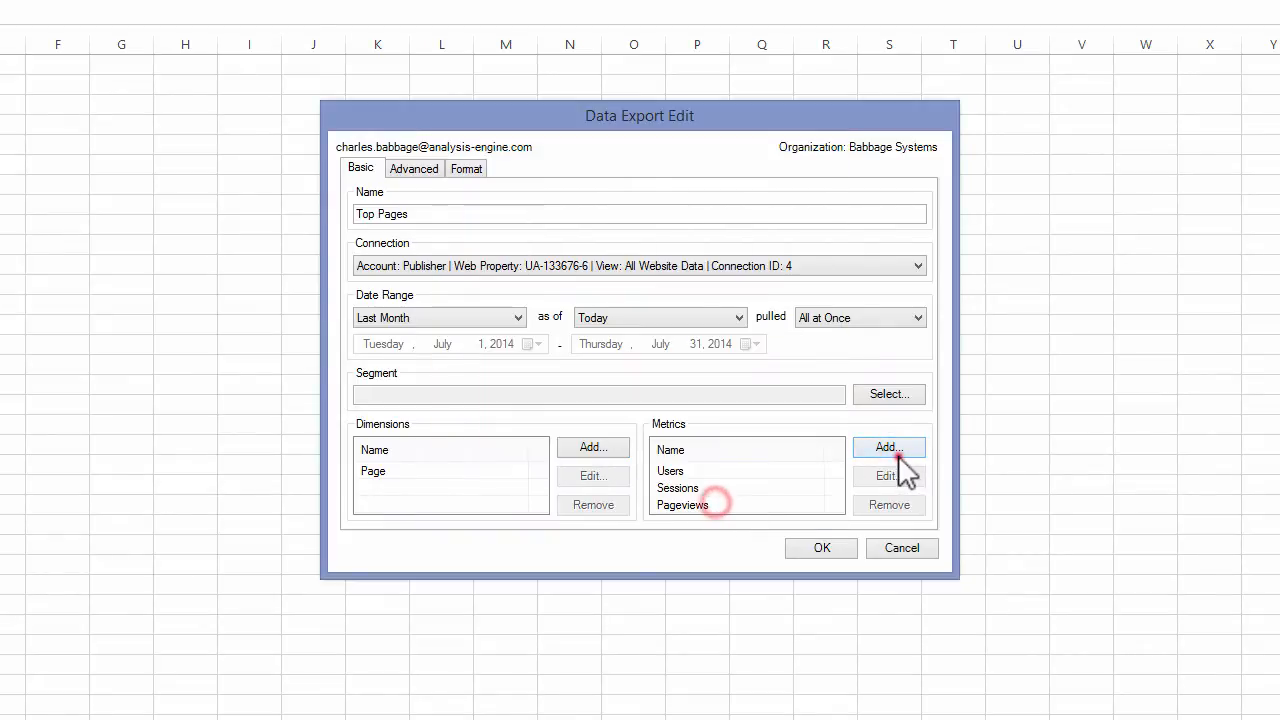
{"action": "left_click", "coordinate": [893, 449]}
{"action": "type", "text": "B"}
{"action": "left_click", "coordinate": [537, 266]}
{"action": "left_click", "coordinate": [533, 250]}
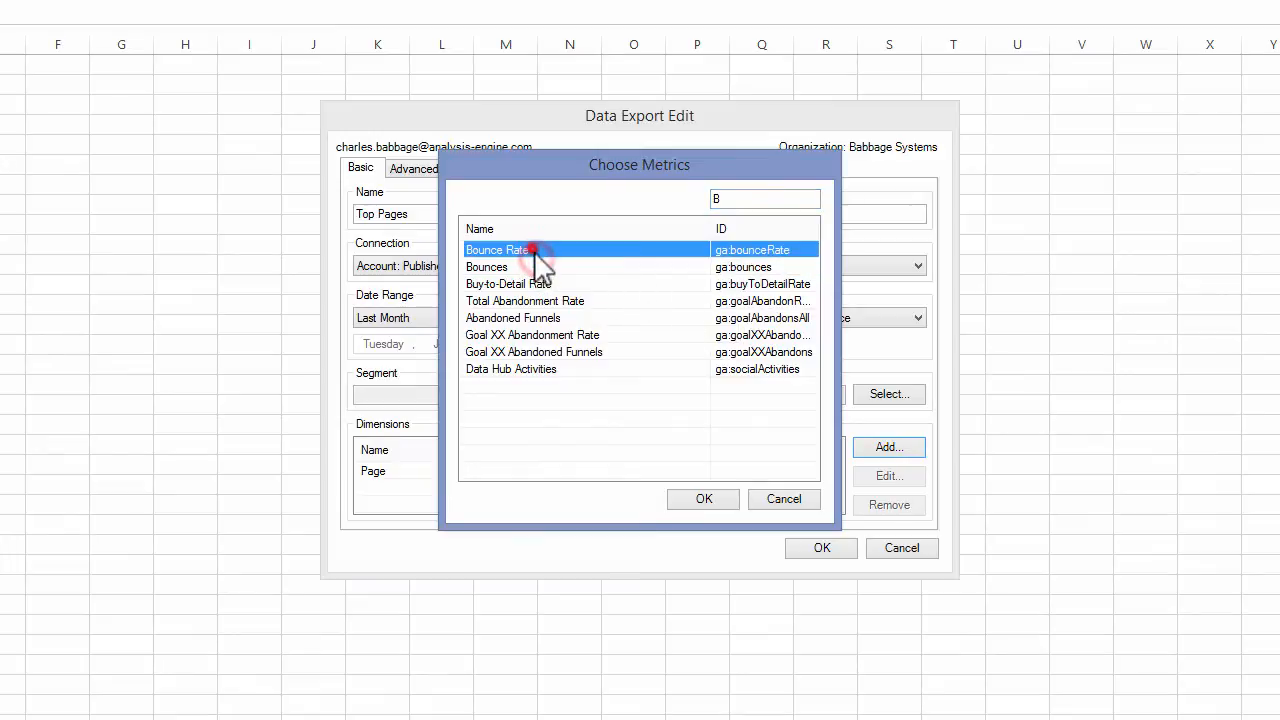
{"action": "left_click", "coordinate": [692, 499]}
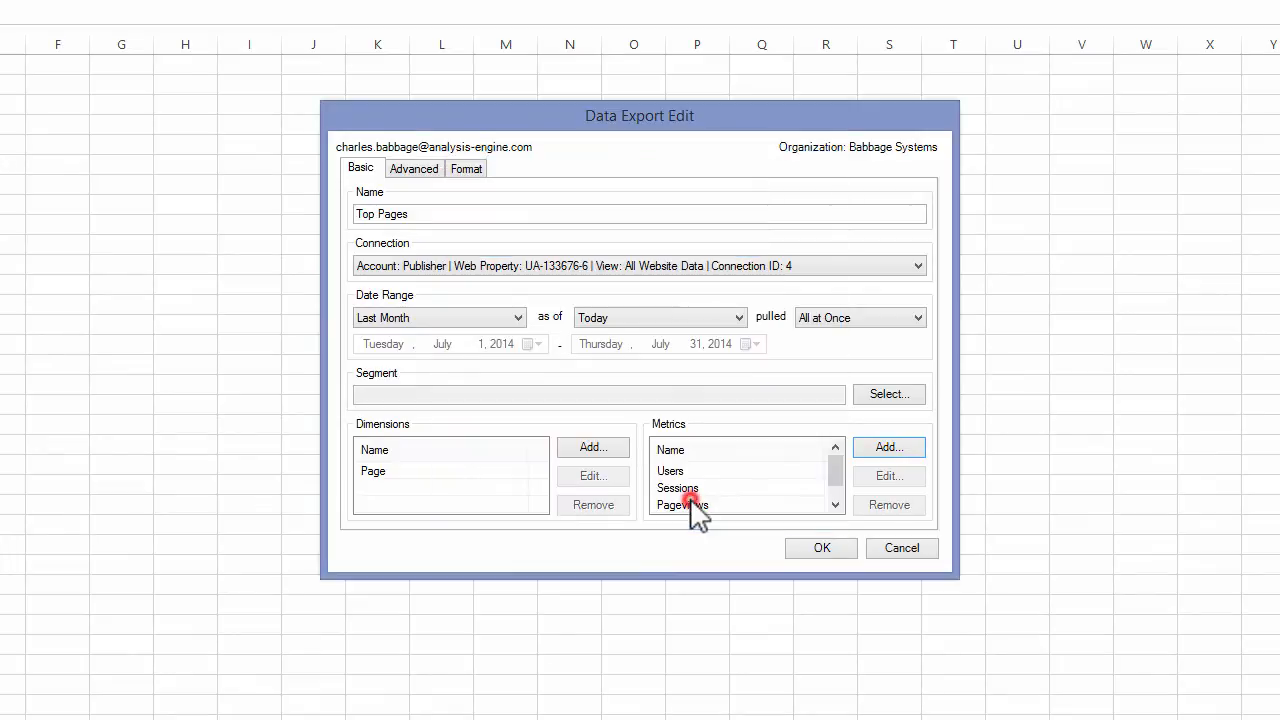
- Add a sort on Users to the Top Pages export and set its direction to Descending
{"action": "left_click", "coordinate": [430, 180]}
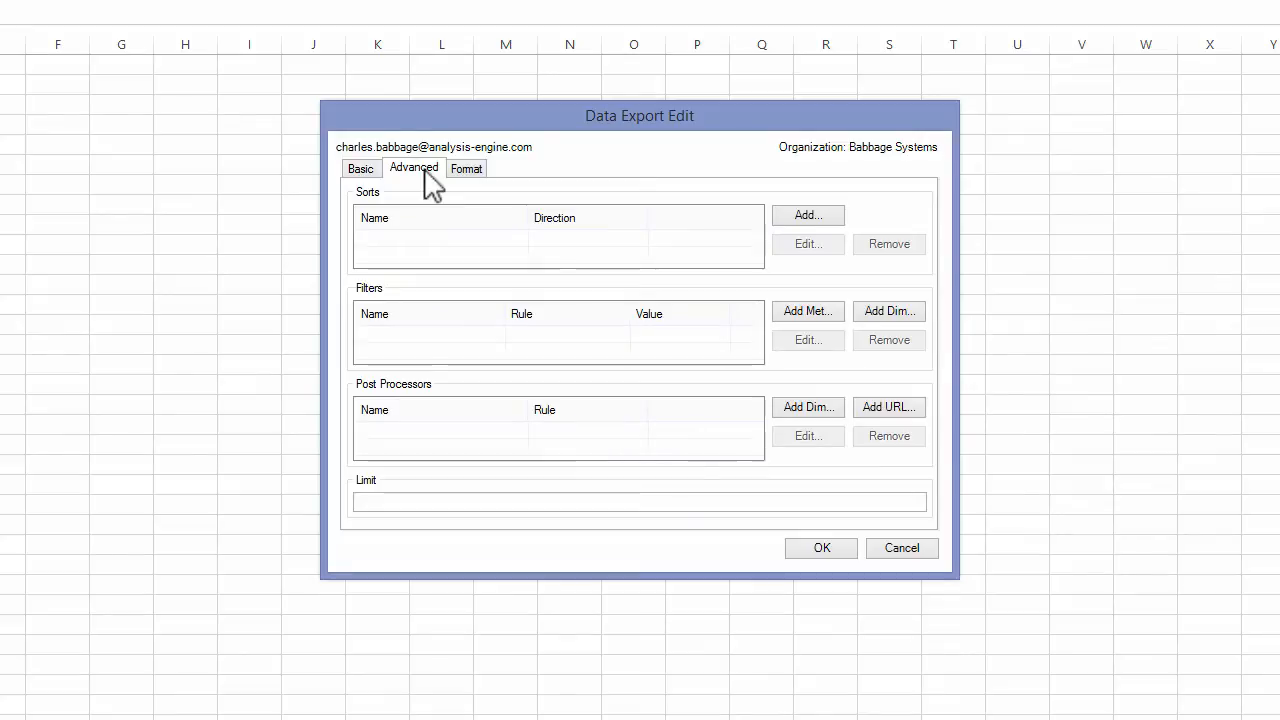
{"action": "left_click", "coordinate": [797, 216]}
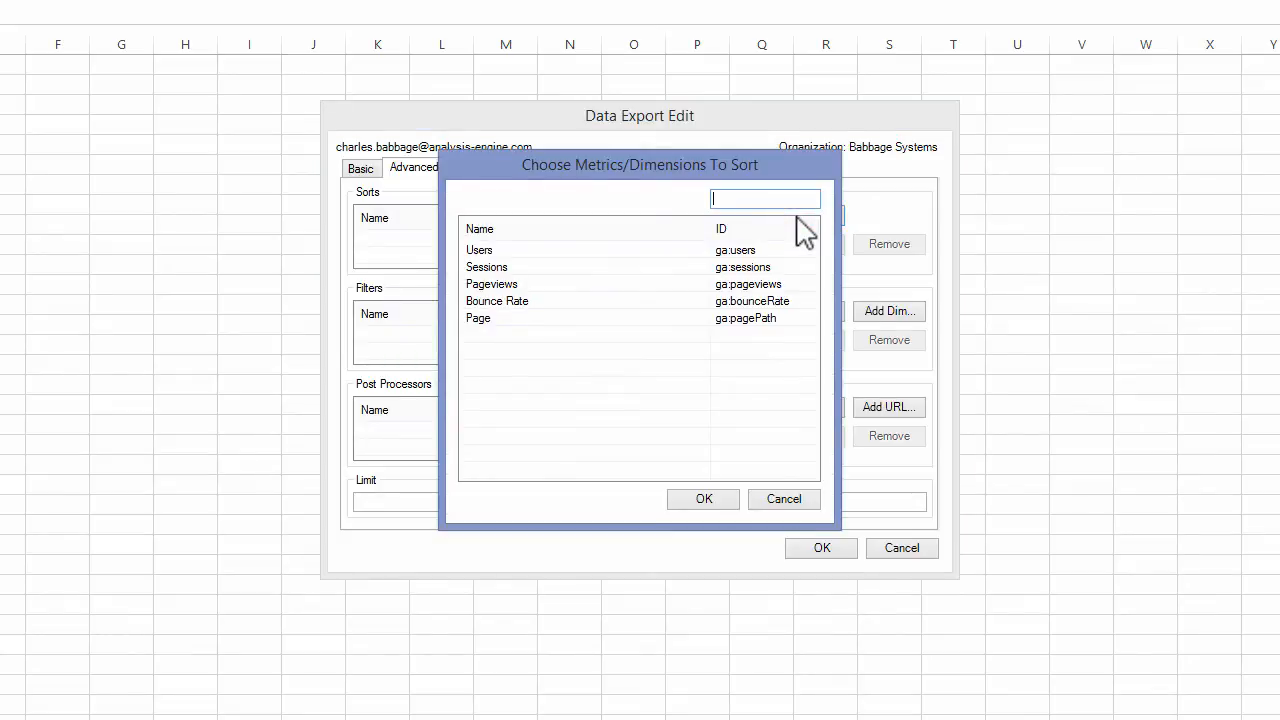
{"action": "left_click", "coordinate": [474, 255]}
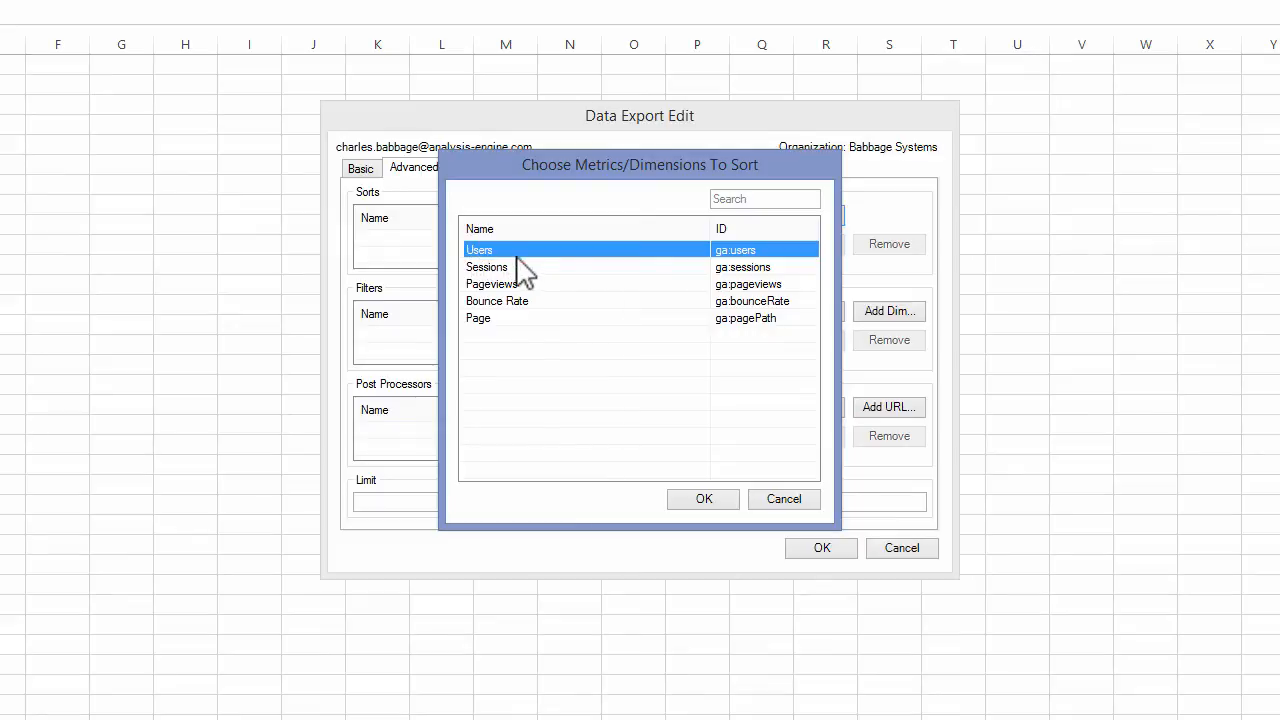
{"action": "left_click", "coordinate": [697, 499]}
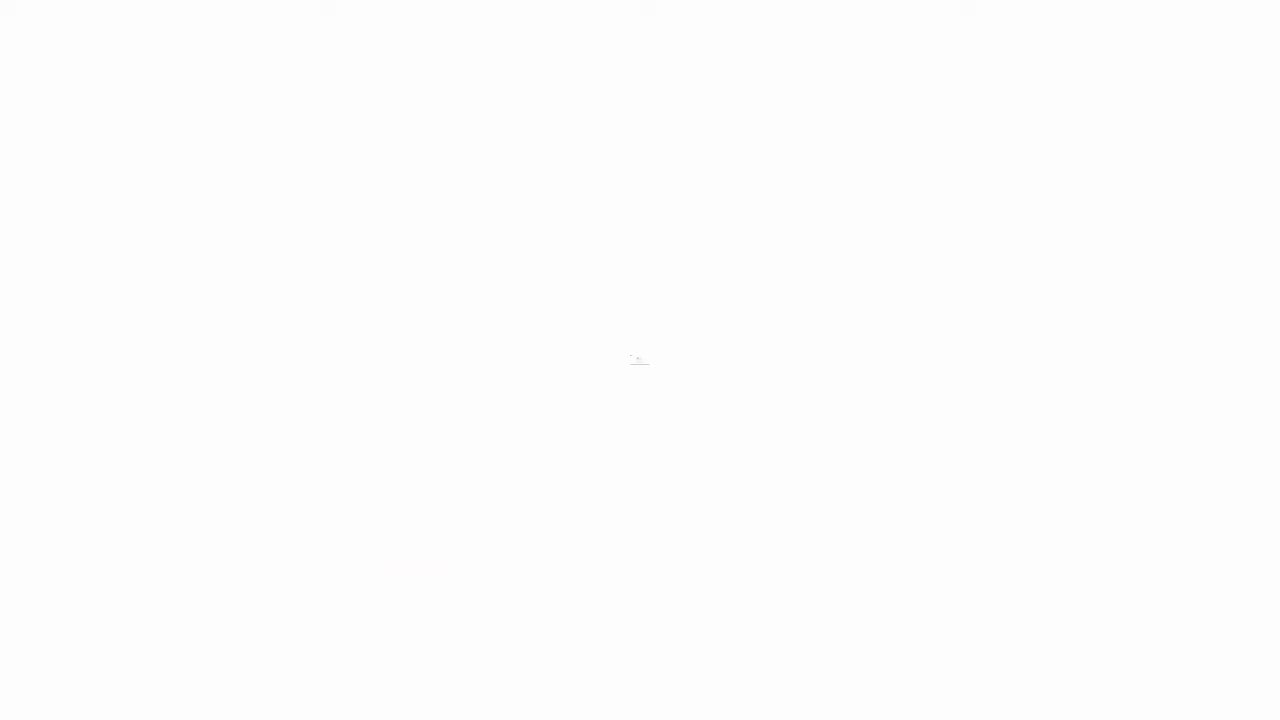
{"action": "left_click", "coordinate": [657, 240]}
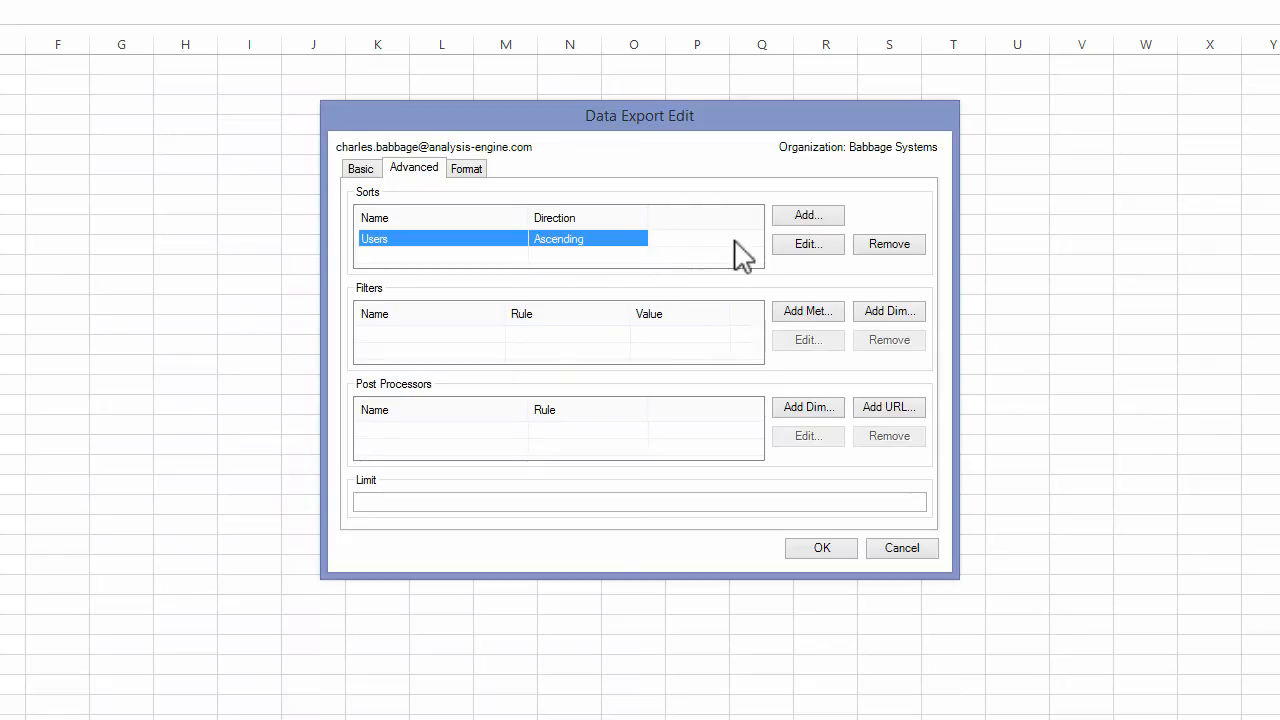
{"action": "left_click", "coordinate": [786, 245]}
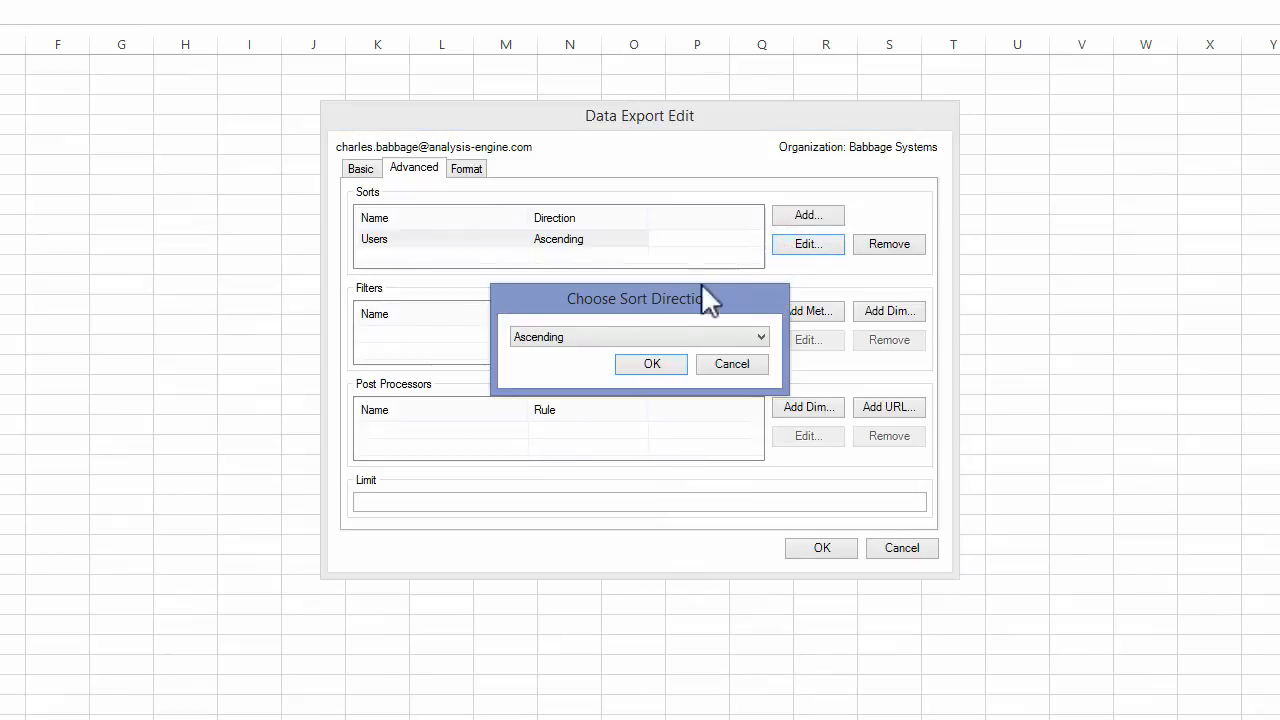
{"action": "left_click", "coordinate": [592, 338]}
{"action": "left_click", "coordinate": [583, 365]}
{"action": "left_click", "coordinate": [652, 364]}
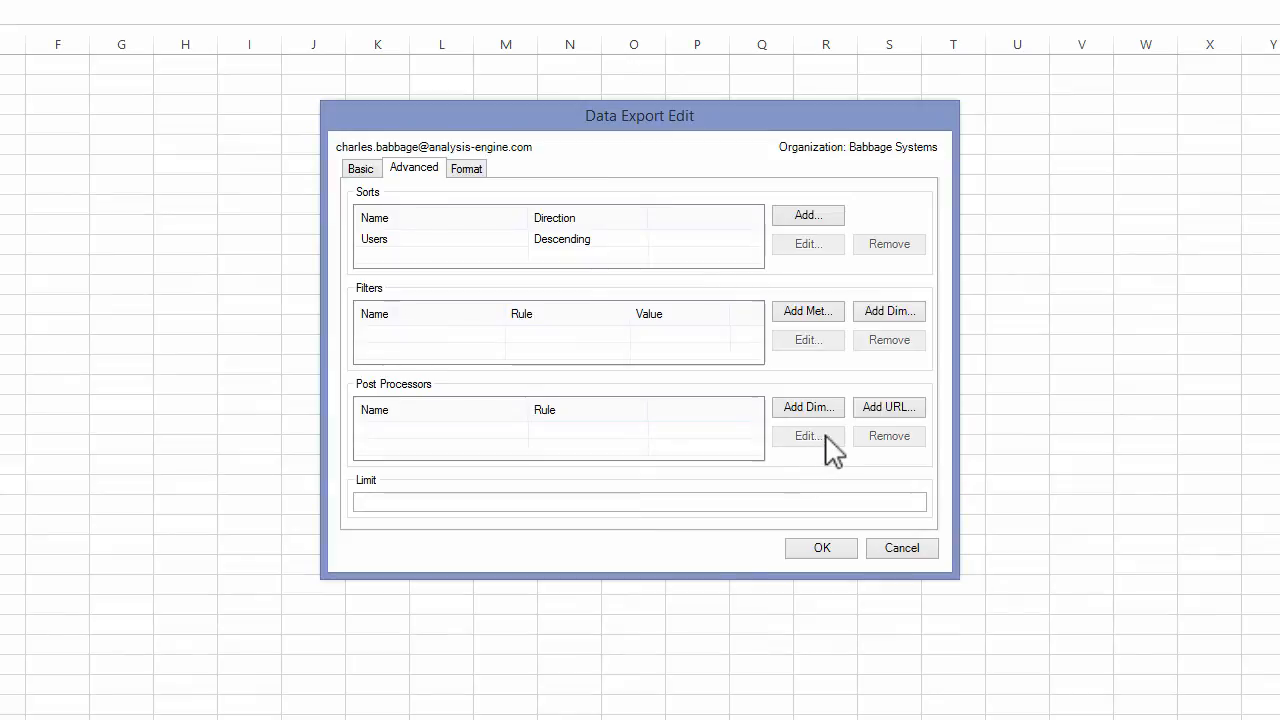
- Add a URL post processor for the Page dimension with the Aggregate rule
{"action": "left_click", "coordinate": [917, 413]}
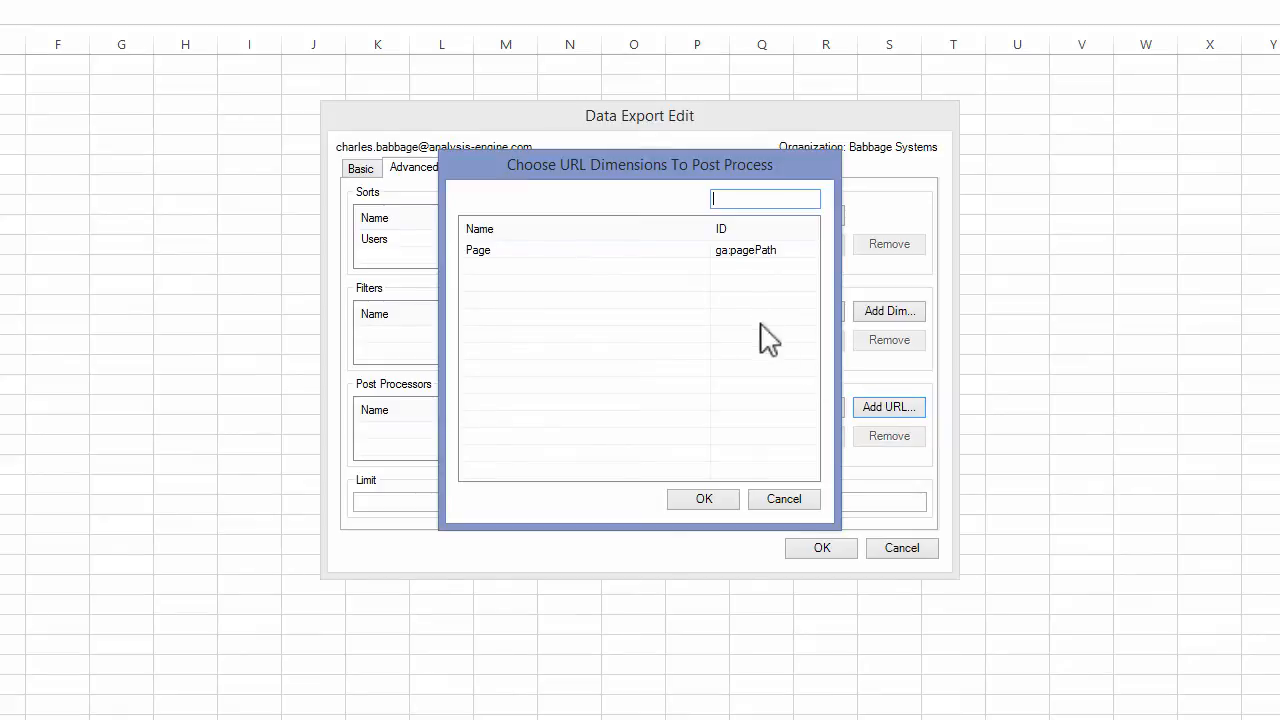
{"action": "left_click", "coordinate": [508, 252]}
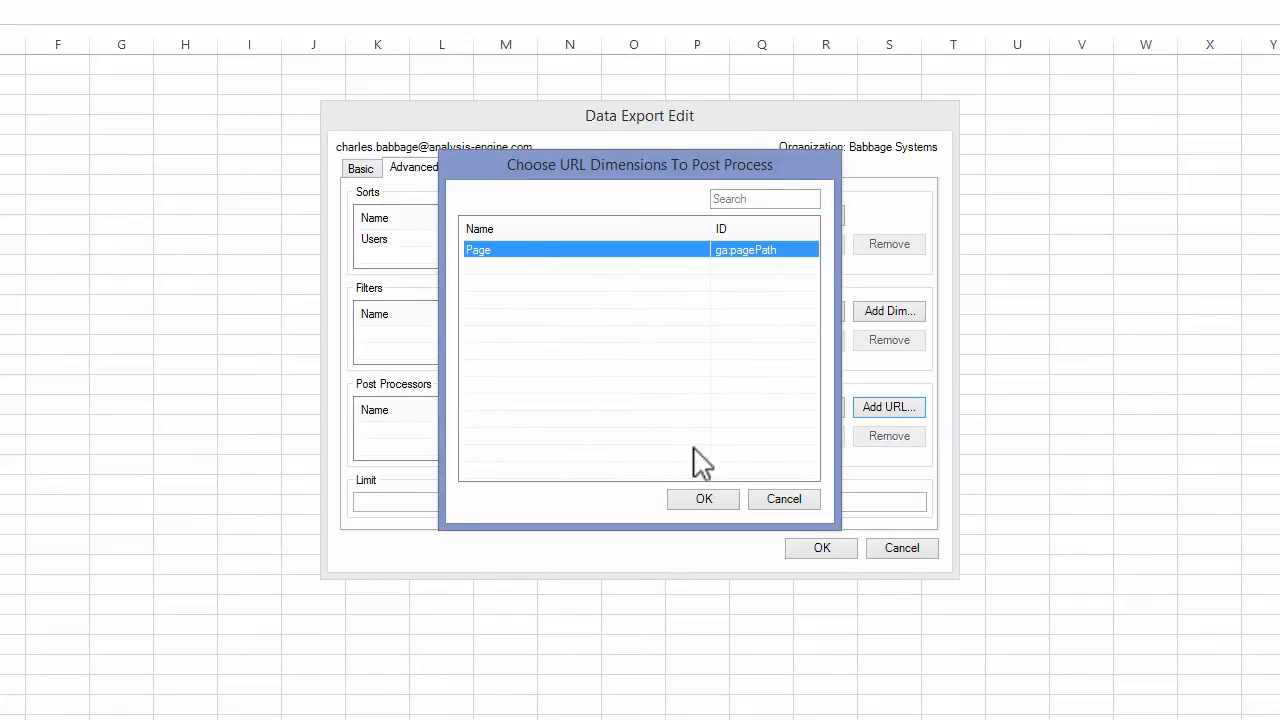
{"action": "left_click", "coordinate": [706, 500]}
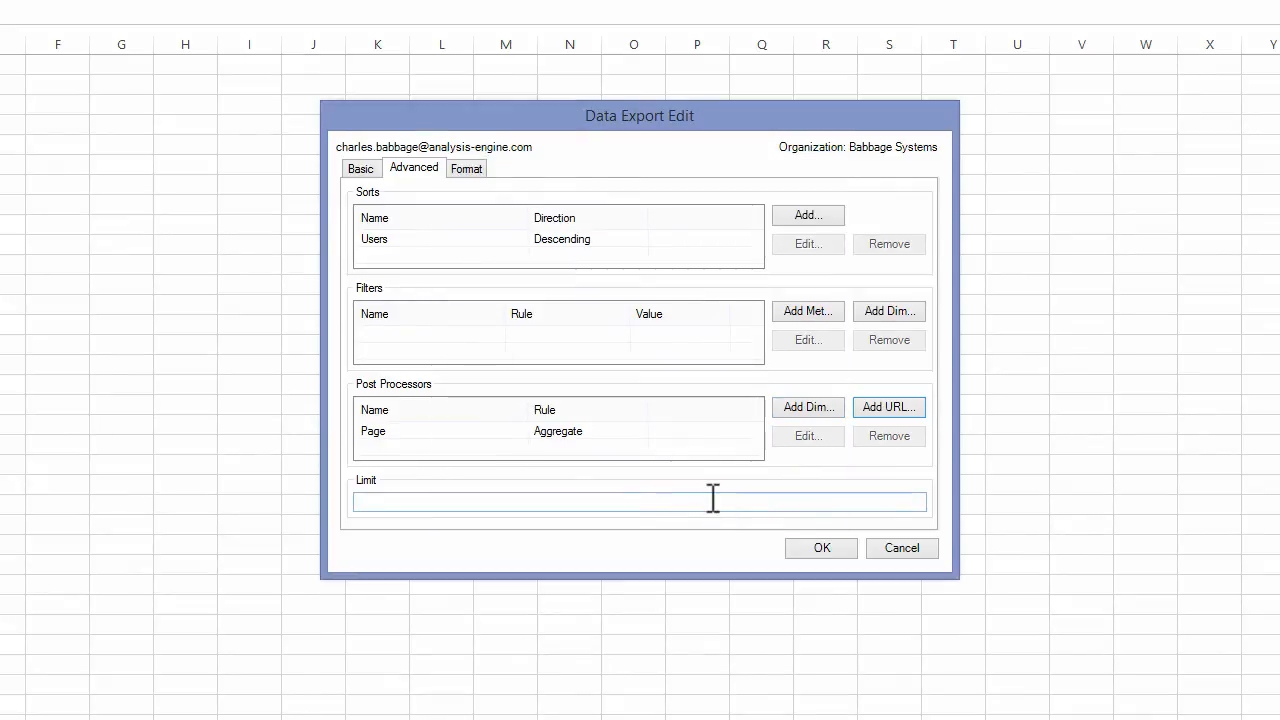
{"action": "left_click", "coordinate": [575, 437]}
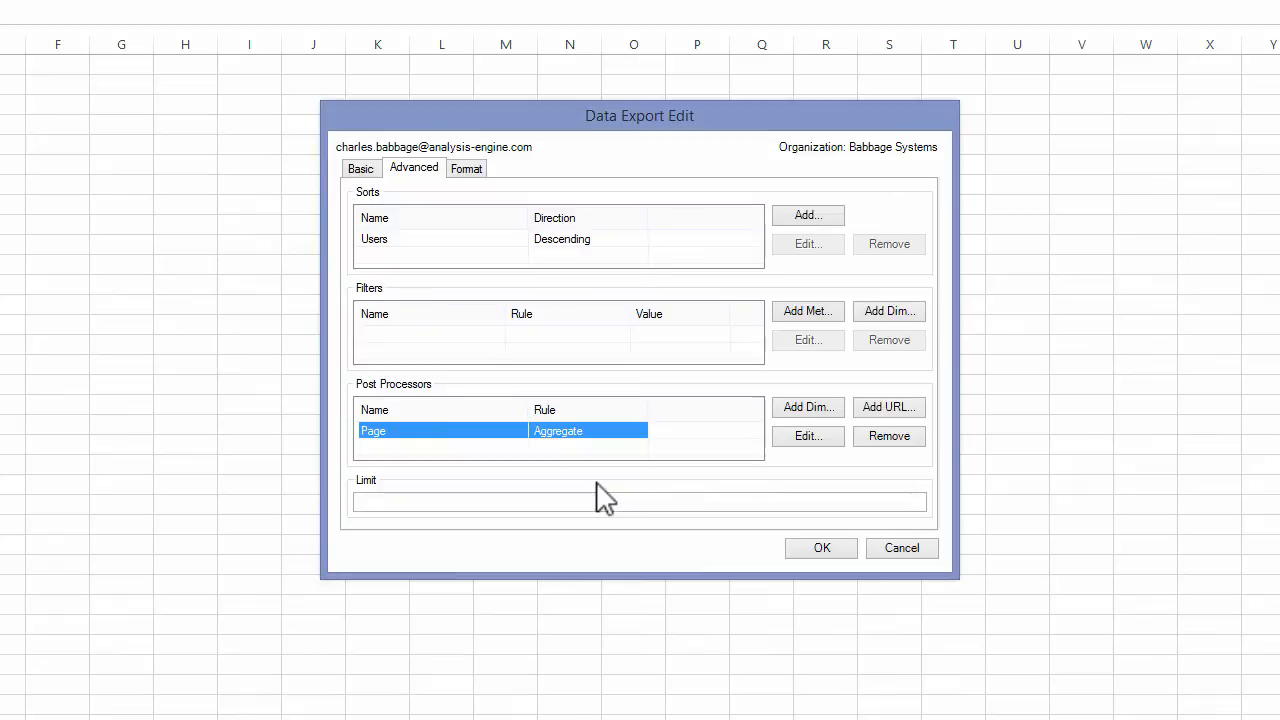
- Limit the Top Pages export to 25 results, save it and close the list of data exports
{"action": "left_click", "coordinate": [386, 503]}
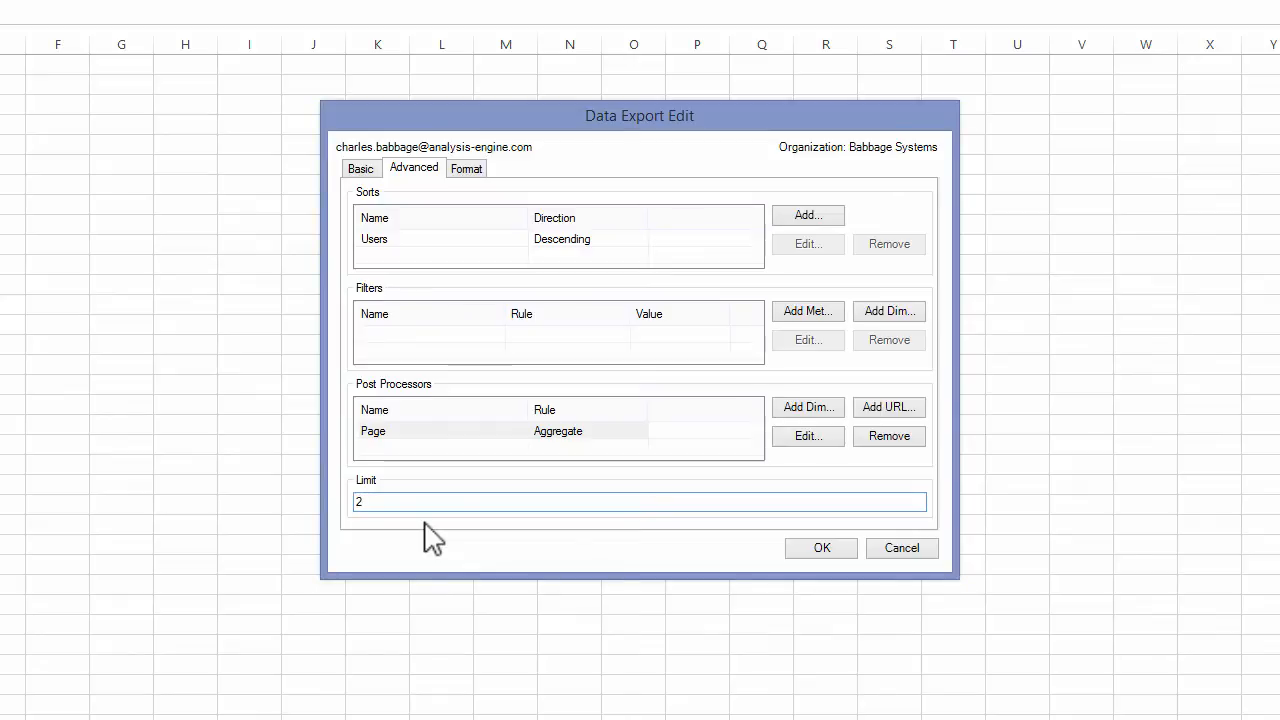
{"action": "type", "text": "5"}
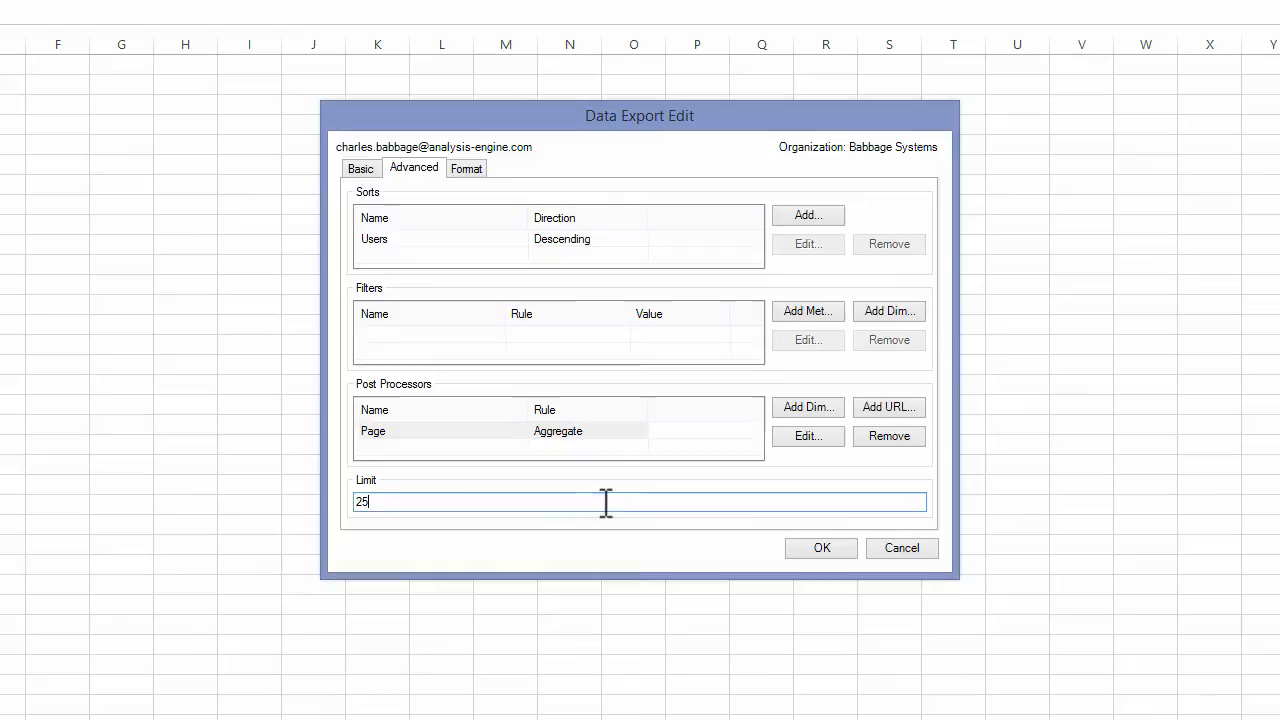
{"action": "left_click", "coordinate": [823, 544]}
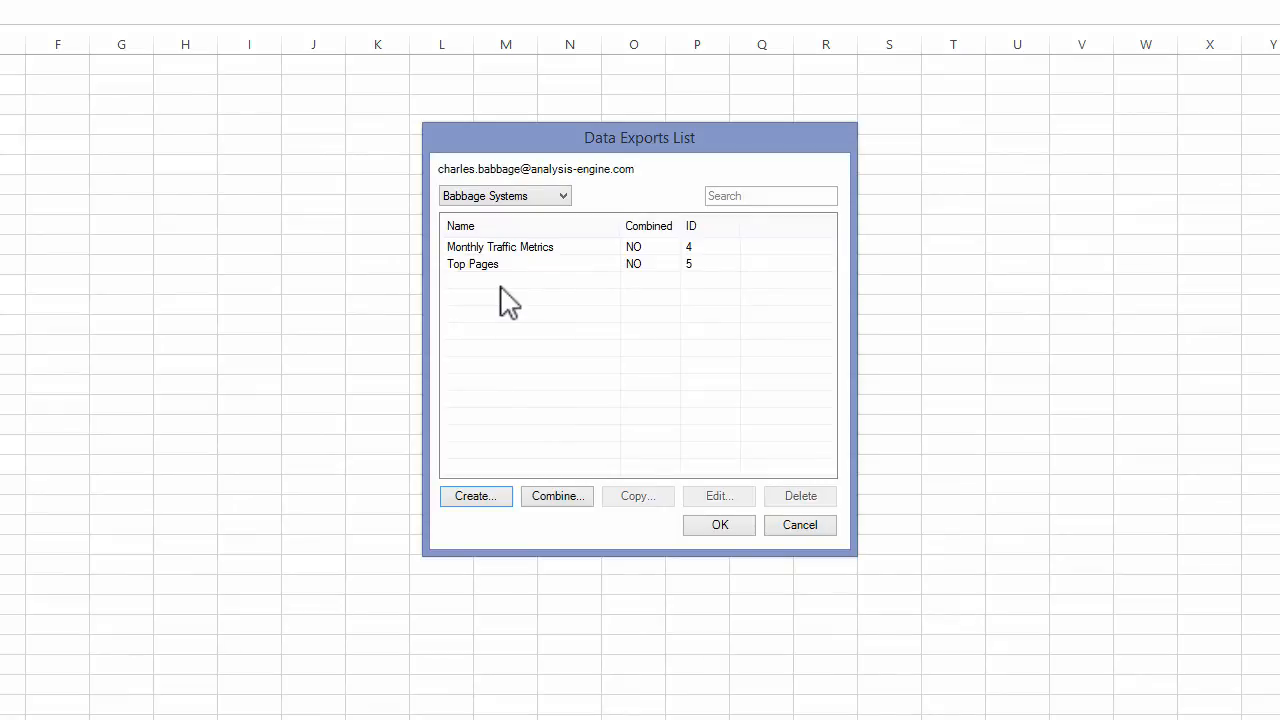
{"action": "left_click", "coordinate": [715, 524]}
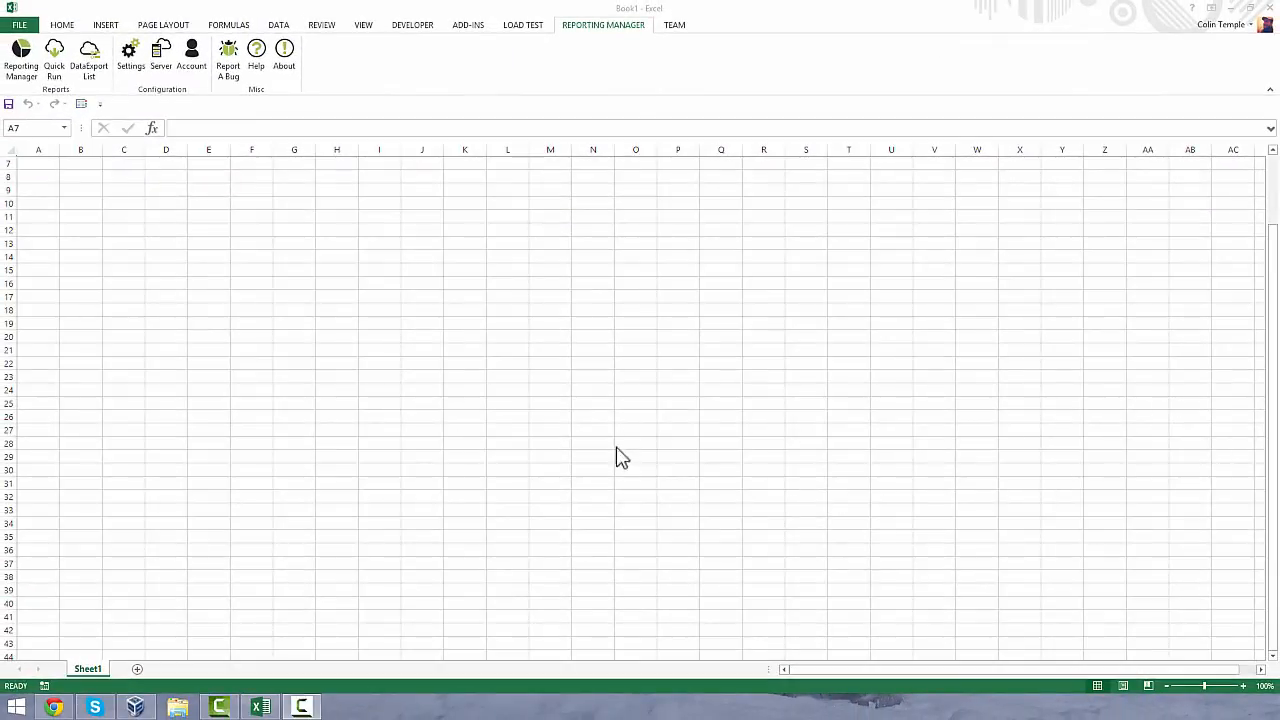
- Rename the worksheet Sheet1 as Data
{"action": "left_click", "coordinate": [670, 448]}
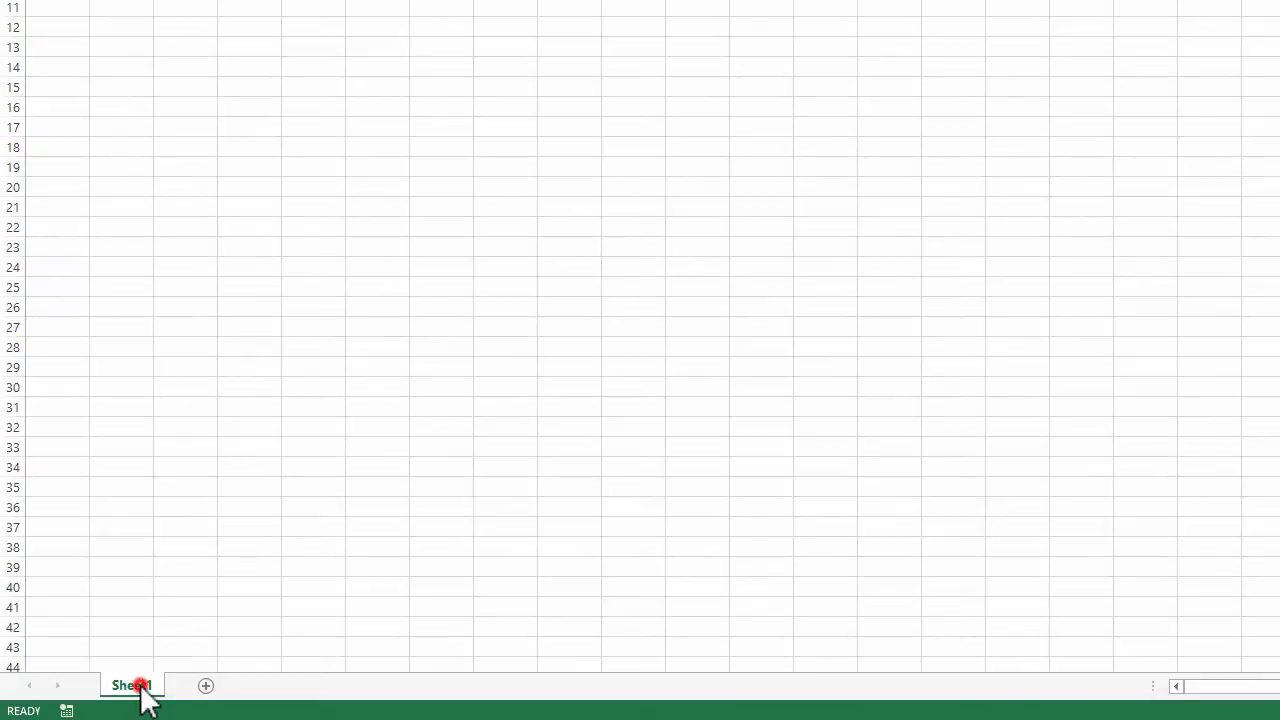
{"action": "double_click", "coordinate": [137, 685]}
{"action": "type", "text": "Data"}
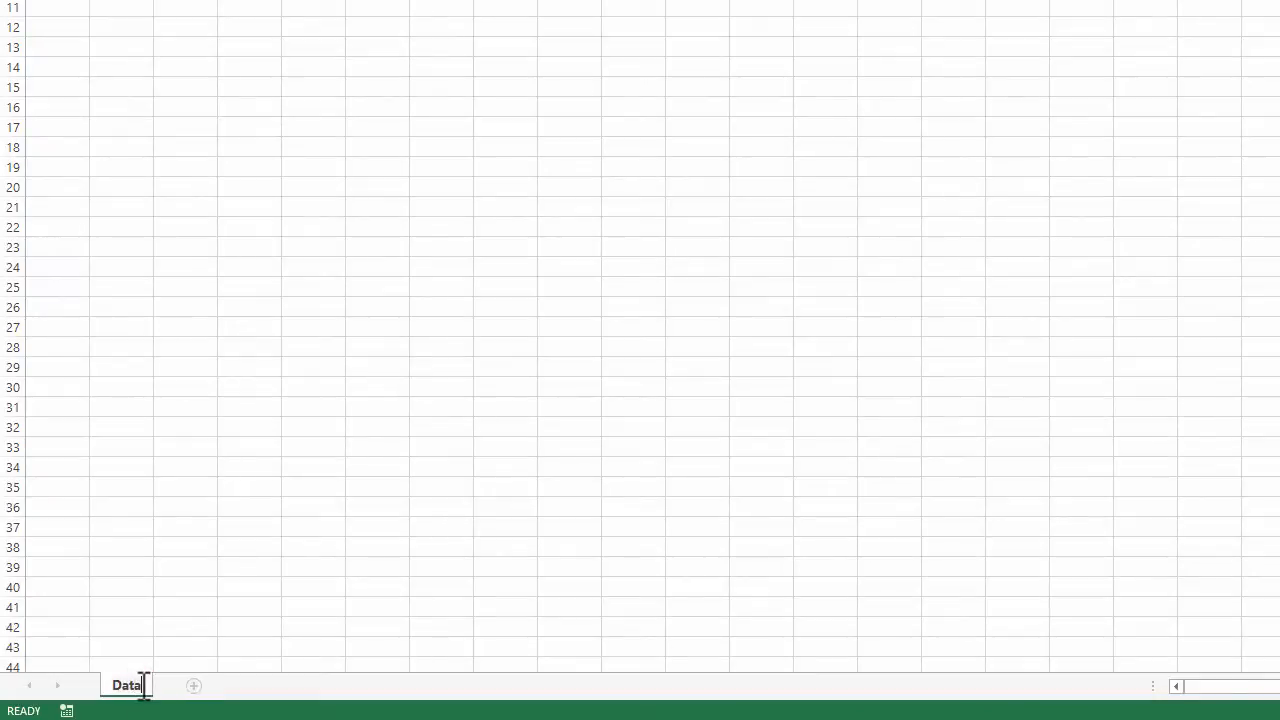
{"action": "key", "text": "Return"}
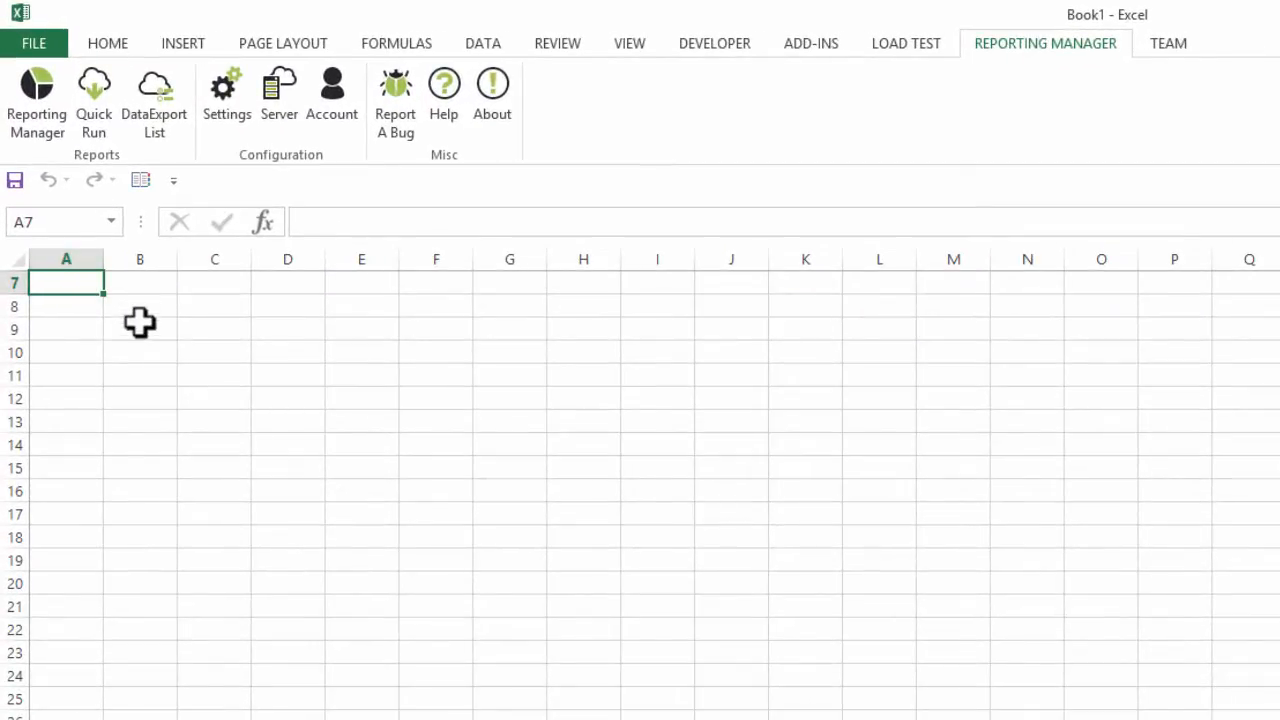
- Widen columns A to D of the Data sheet equally and select cell A1
{"action": "scroll", "coordinate": [140, 321], "scroll_direction": "up", "scroll_amount": 2}
{"action": "left_click", "coordinate": [57, 289]}
{"action": "left_click", "coordinate": [72, 259]}
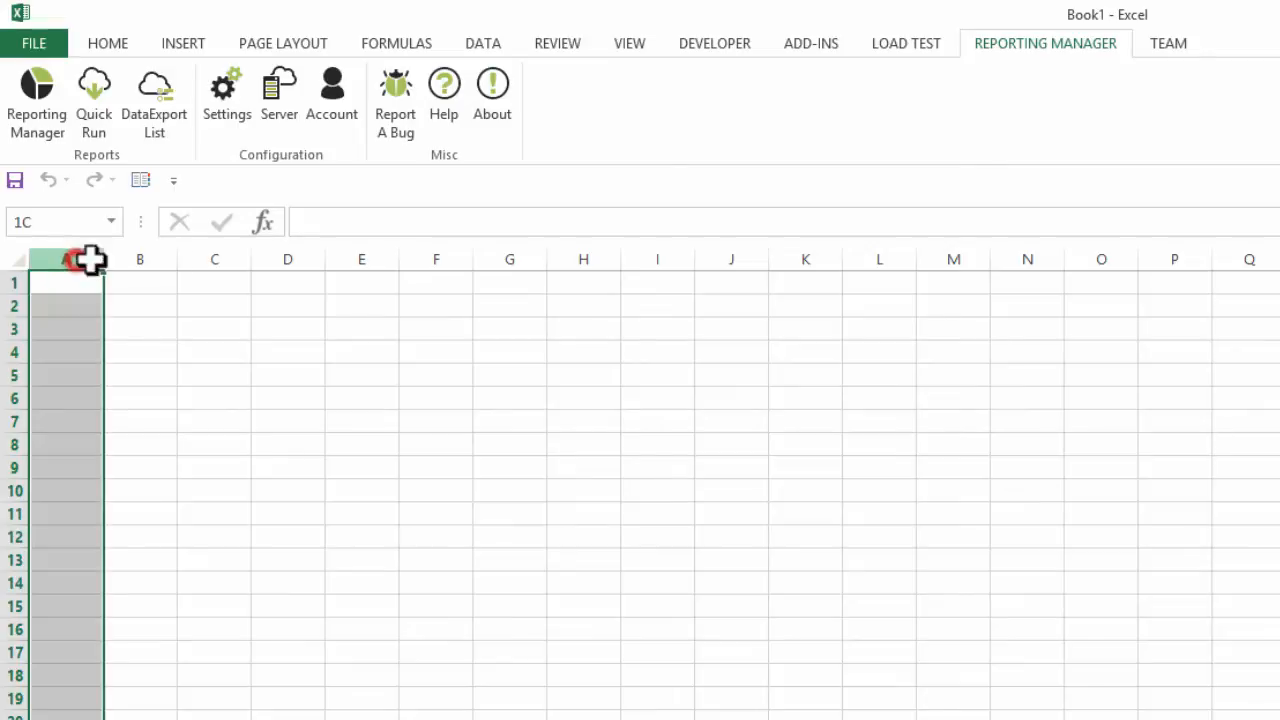
{"action": "left_click_drag", "start_coordinate": [90, 260], "coordinate": [294, 255]}
{"action": "left_click_drag", "start_coordinate": [103, 258], "coordinate": [128, 257]}
{"action": "left_click", "coordinate": [106, 285]}
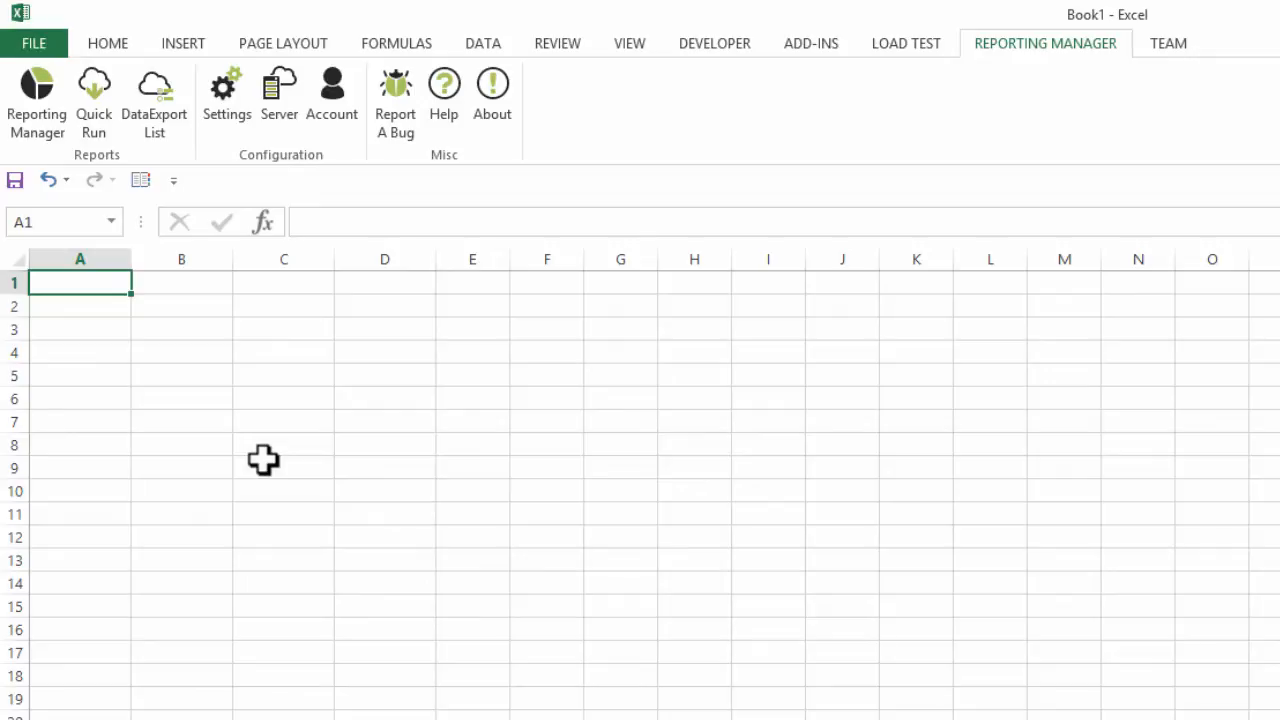
- Enter the headings Date, Users, Sessions, Pageviews and Bounce Rate in A1:E1 and widen column E to fit its heading
{"action": "type", "text": "Date"}
{"action": "key", "text": "Tab"}
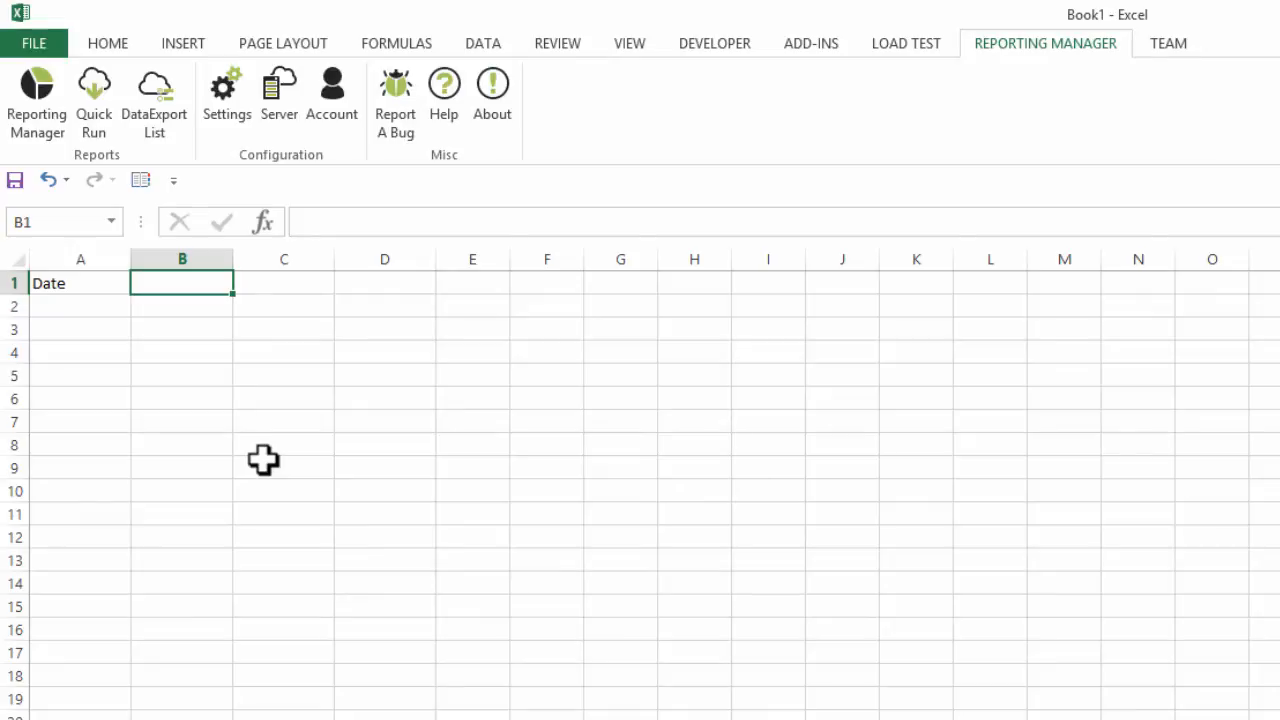
{"action": "type", "text": "Users"}
{"action": "key", "text": "Tab"}
{"action": "type", "text": "Sessions"}
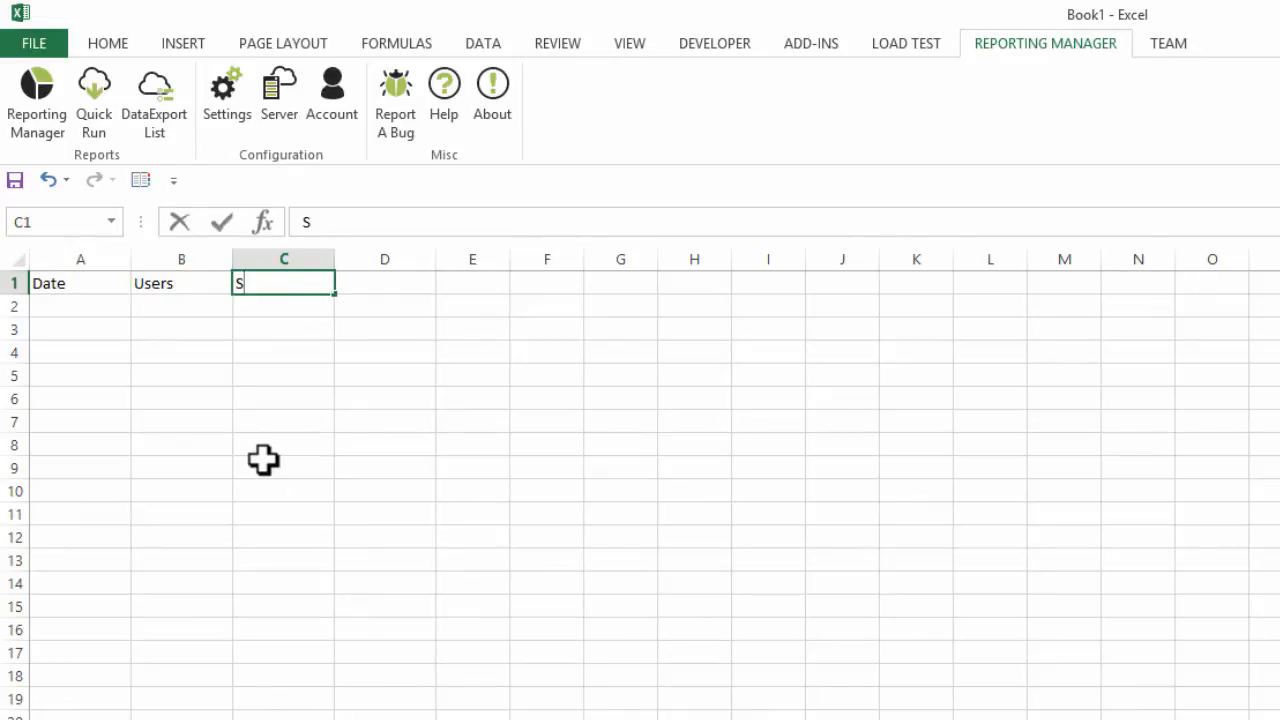
{"action": "key", "text": "ctrl+Return"}
{"action": "key", "text": "Tab"}
{"action": "type", "text": "Pageviews"}
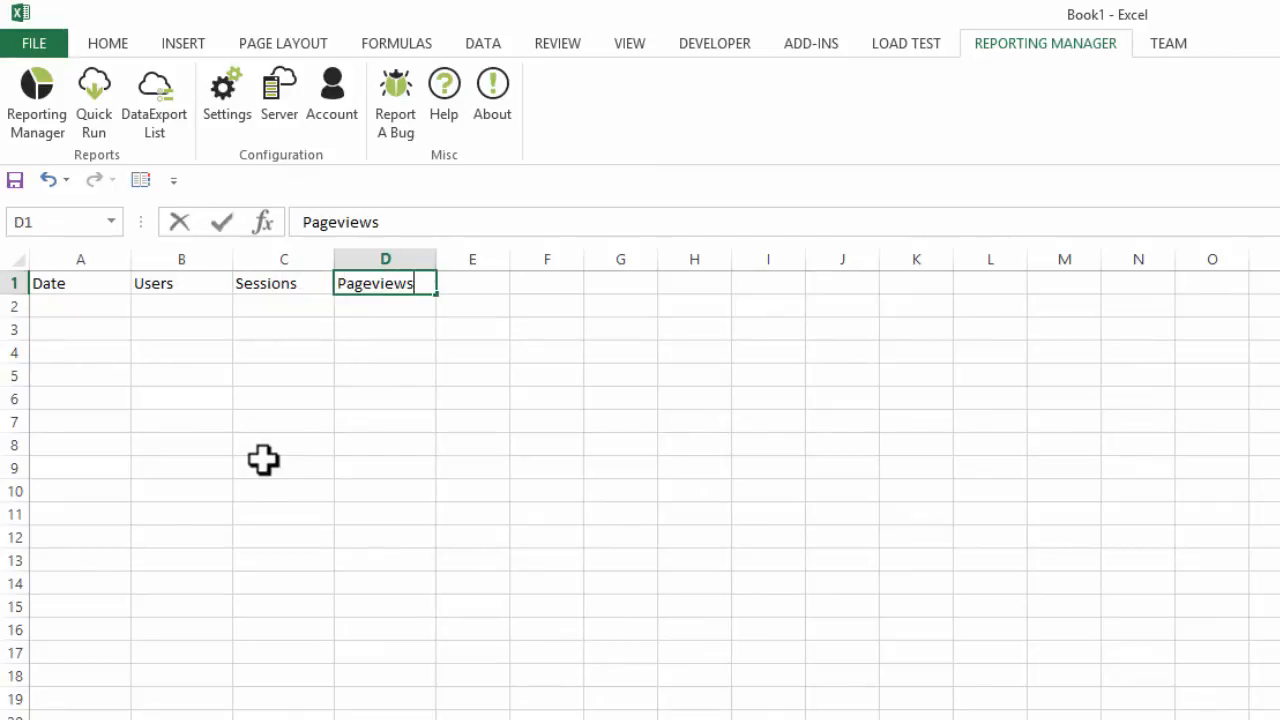
{"action": "key", "text": "Tab"}
{"action": "type", "text": "Bounce Rate"}
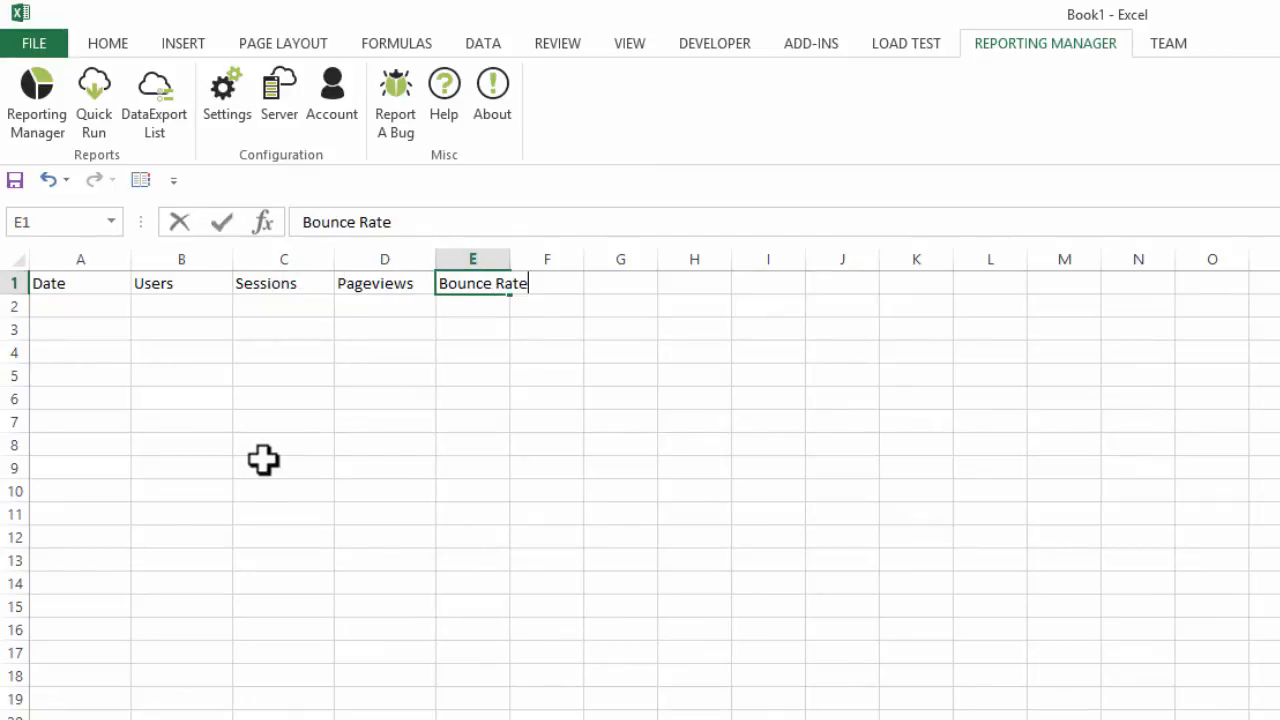
{"action": "key", "text": "Tab"}
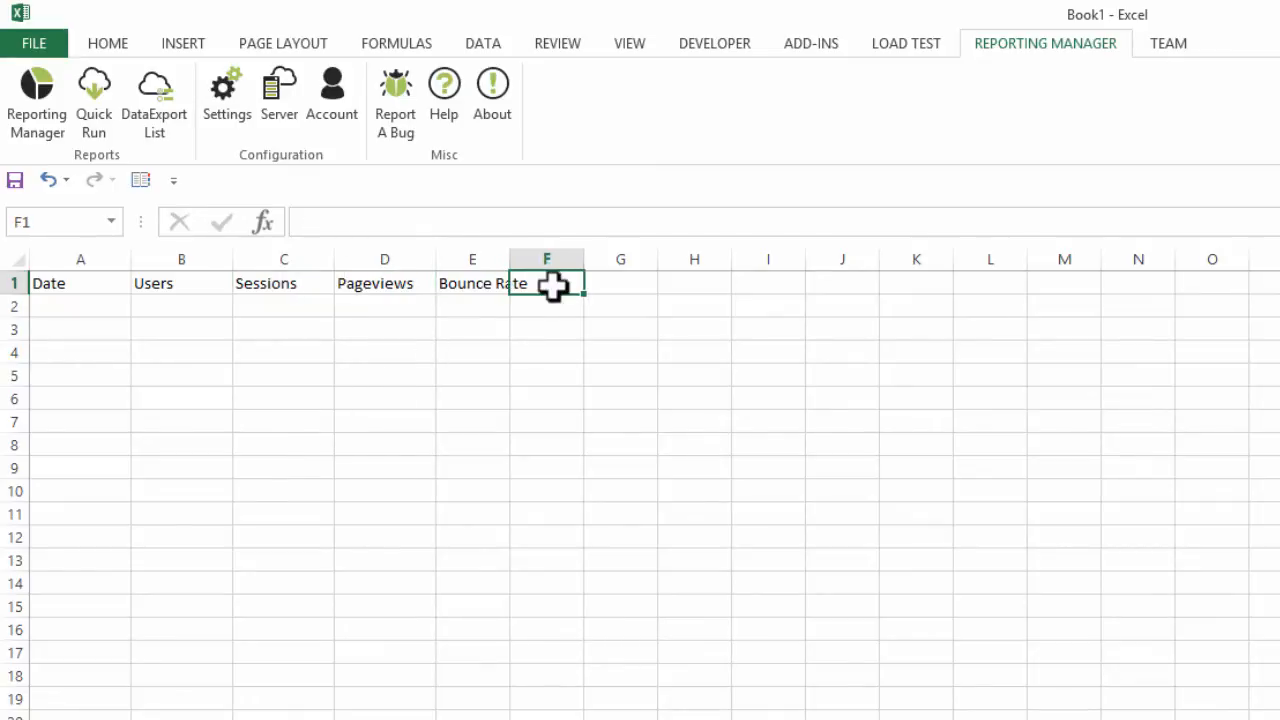
{"action": "left_click_drag", "start_coordinate": [511, 258], "coordinate": [557, 254]}
{"action": "left_click", "coordinate": [391, 349]}
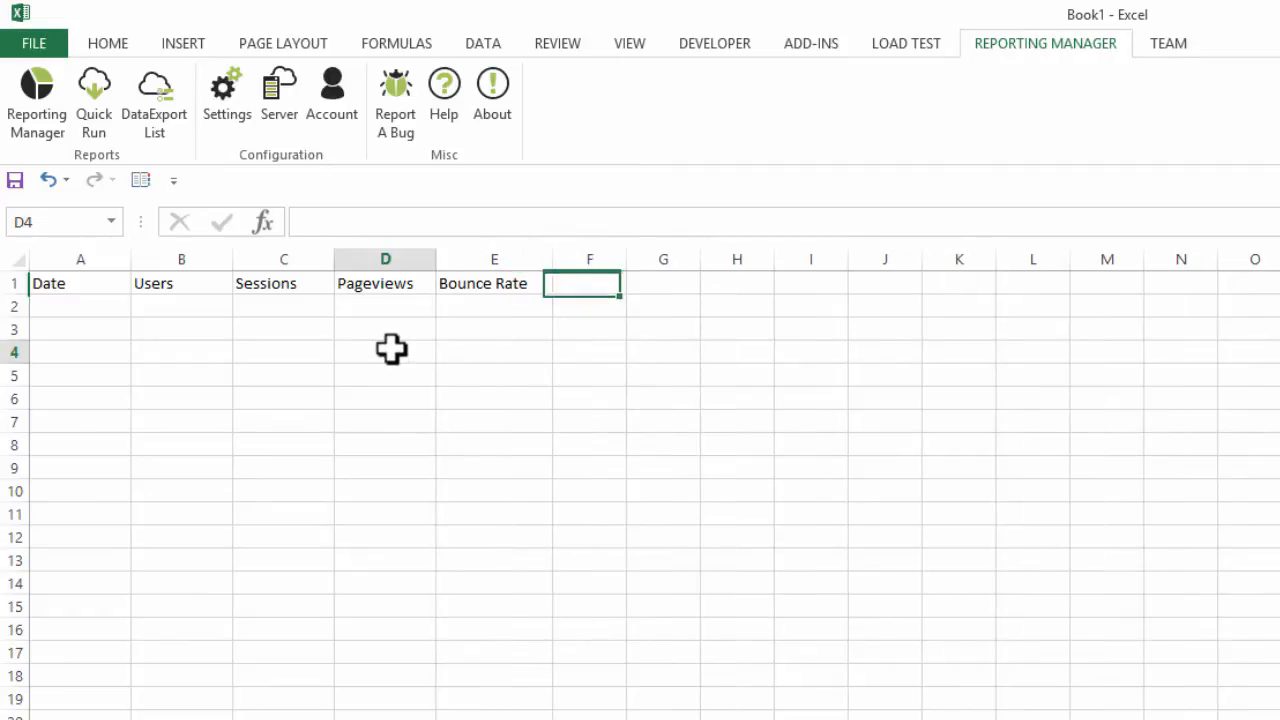
- List the months January through December down column A in cells A2:A13
{"action": "left_click", "coordinate": [99, 312]}
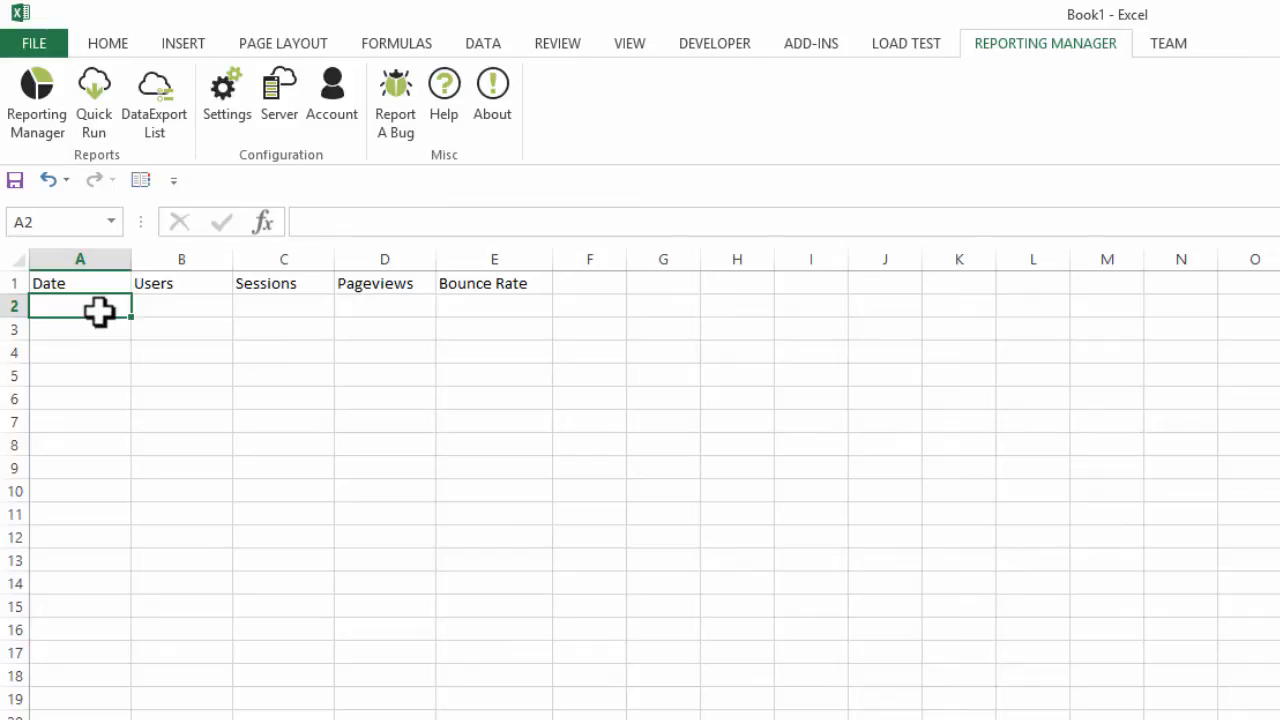
{"action": "type", "text": "January"}
{"action": "key", "text": "Return"}
{"action": "key", "text": "Return"}
{"action": "type", "text": "February"}
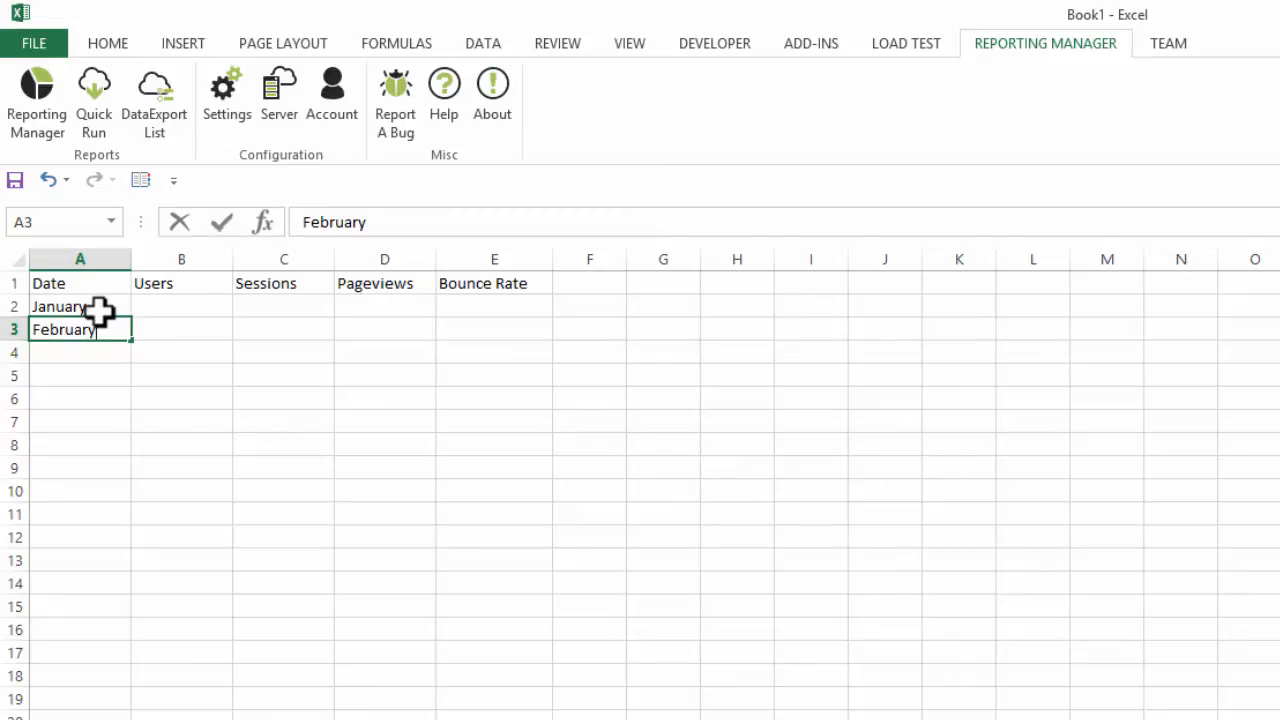
{"action": "key", "text": "Return"}
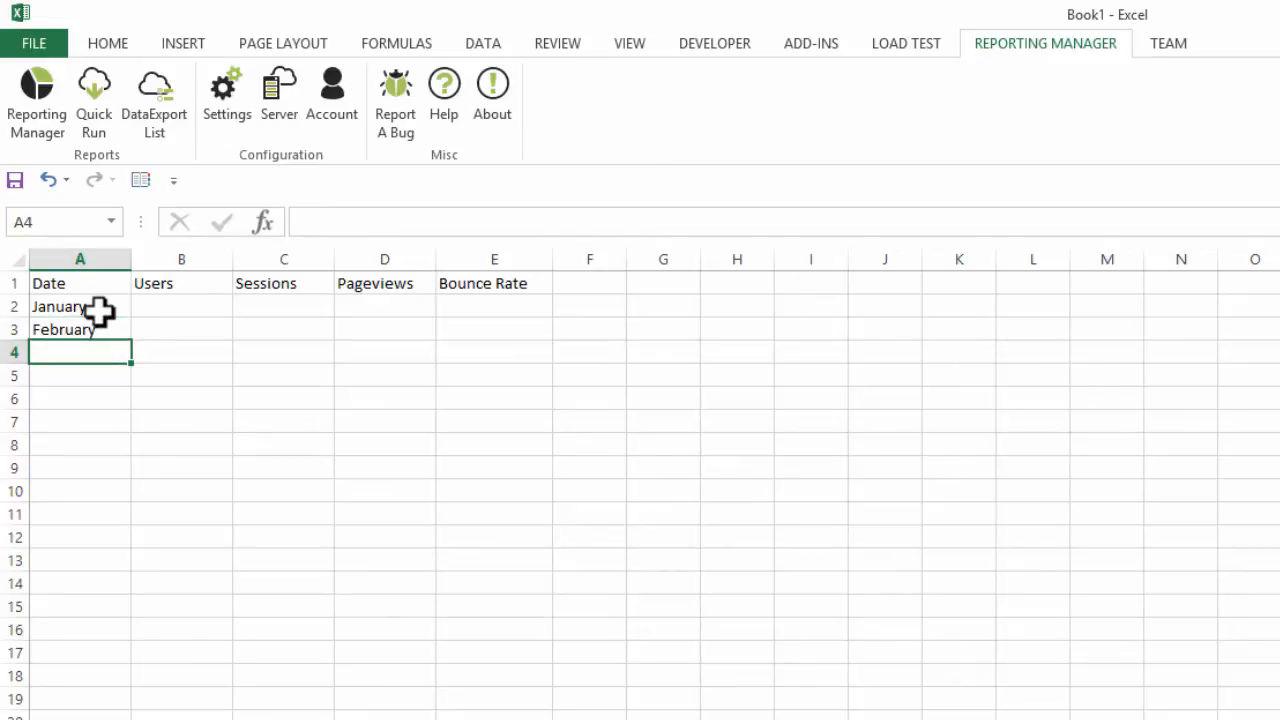
{"action": "type", "text": "March"}
{"action": "key", "text": "Return"}
{"action": "type", "text": "April"}
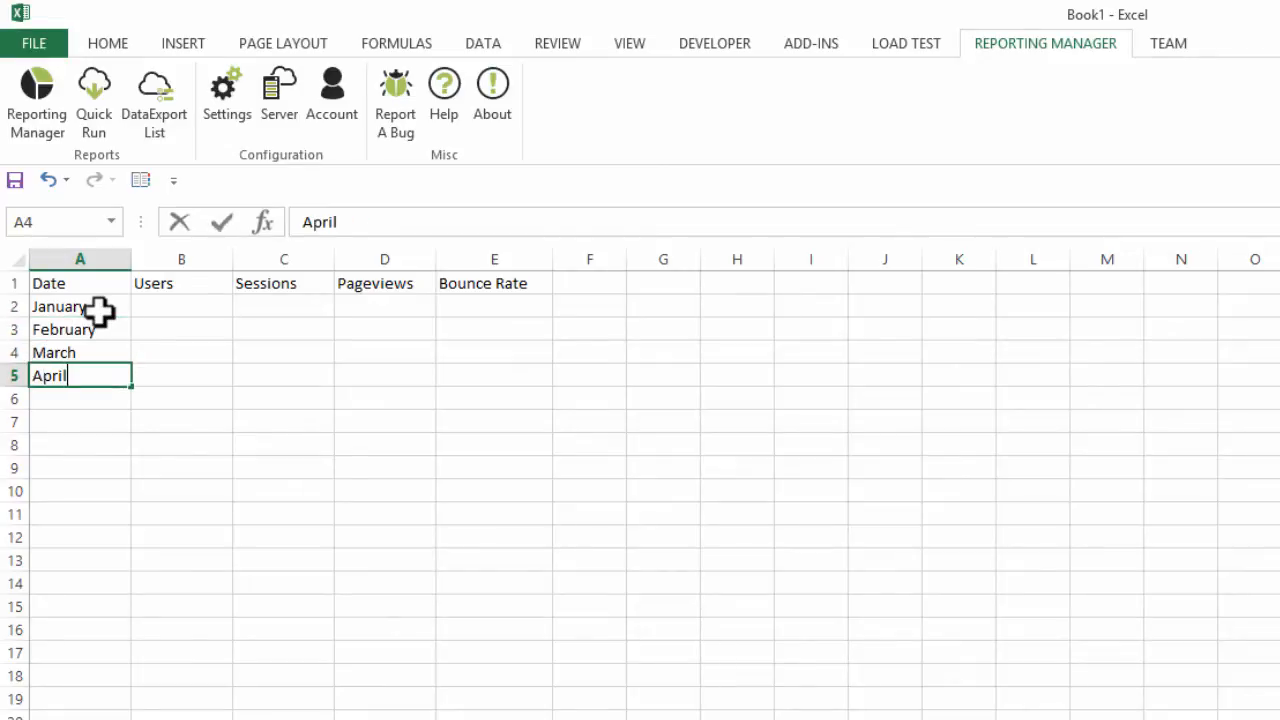
{"action": "key", "text": "Return"}
{"action": "type", "text": "May"}
{"action": "key", "text": "Return"}
{"action": "type", "text": "June"}
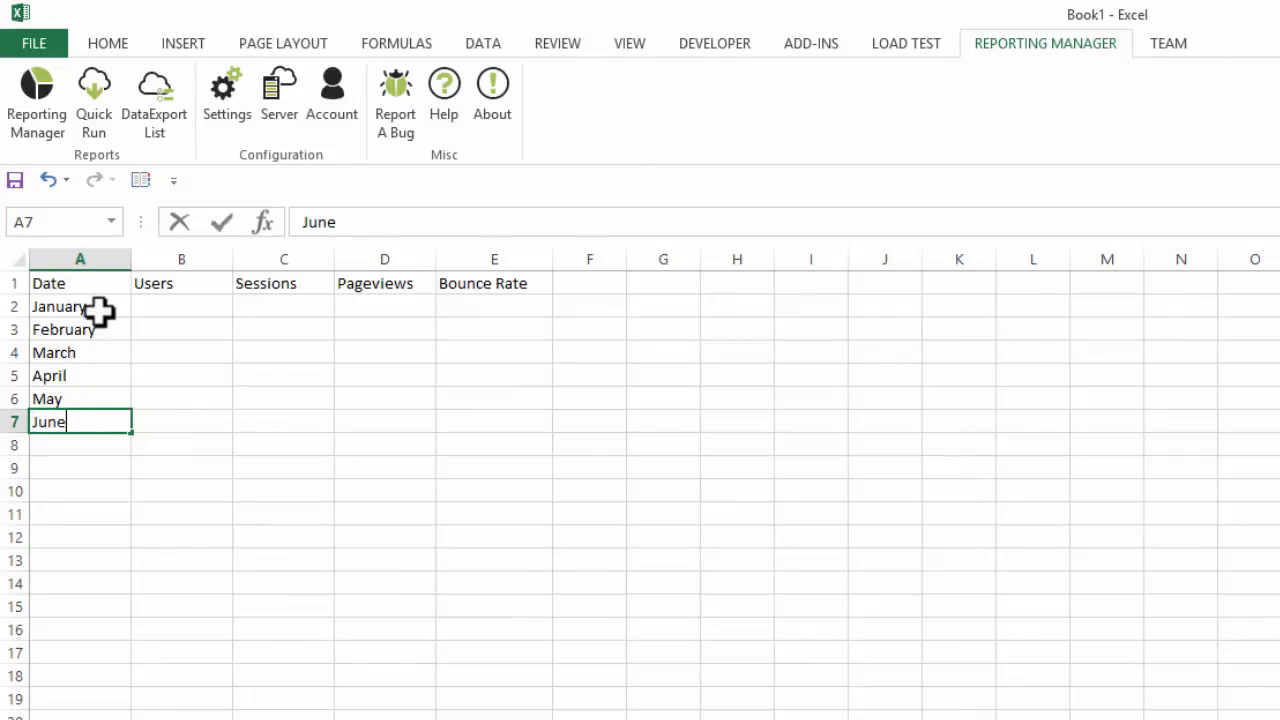
{"action": "key", "text": "Return"}
{"action": "type", "text": "July"}
{"action": "key", "text": "Return"}
{"action": "type", "text": "August"}
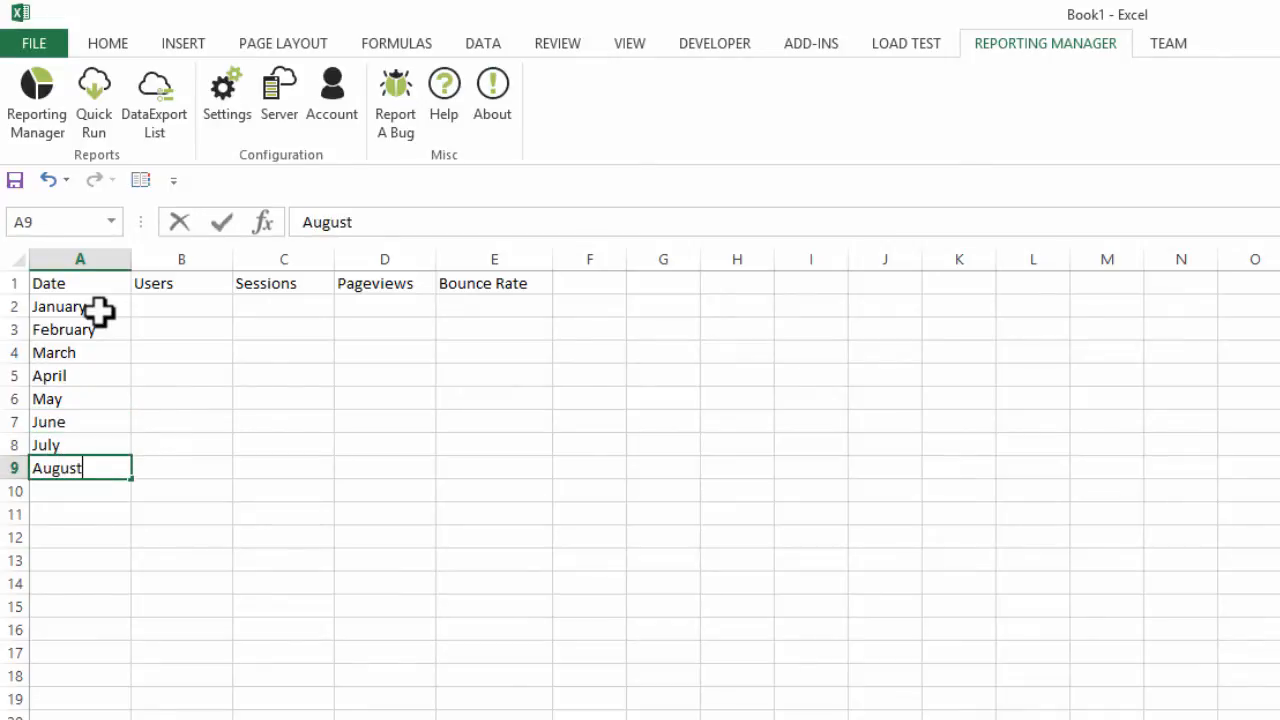
{"action": "key", "text": "Return"}
{"action": "type", "text": "September"}
{"action": "key", "text": "Return"}
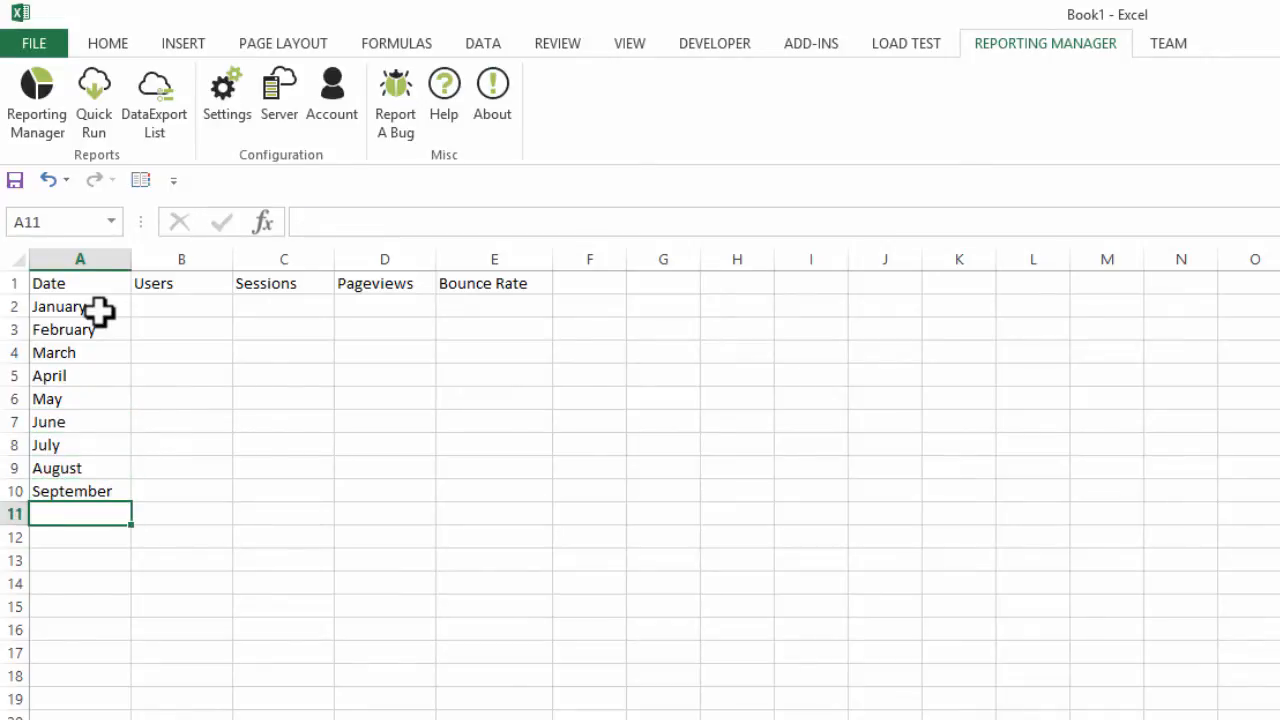
{"action": "type", "text": "October"}
{"action": "key", "text": "Up"}
{"action": "key", "text": "Down"}
{"action": "key", "text": "Down"}
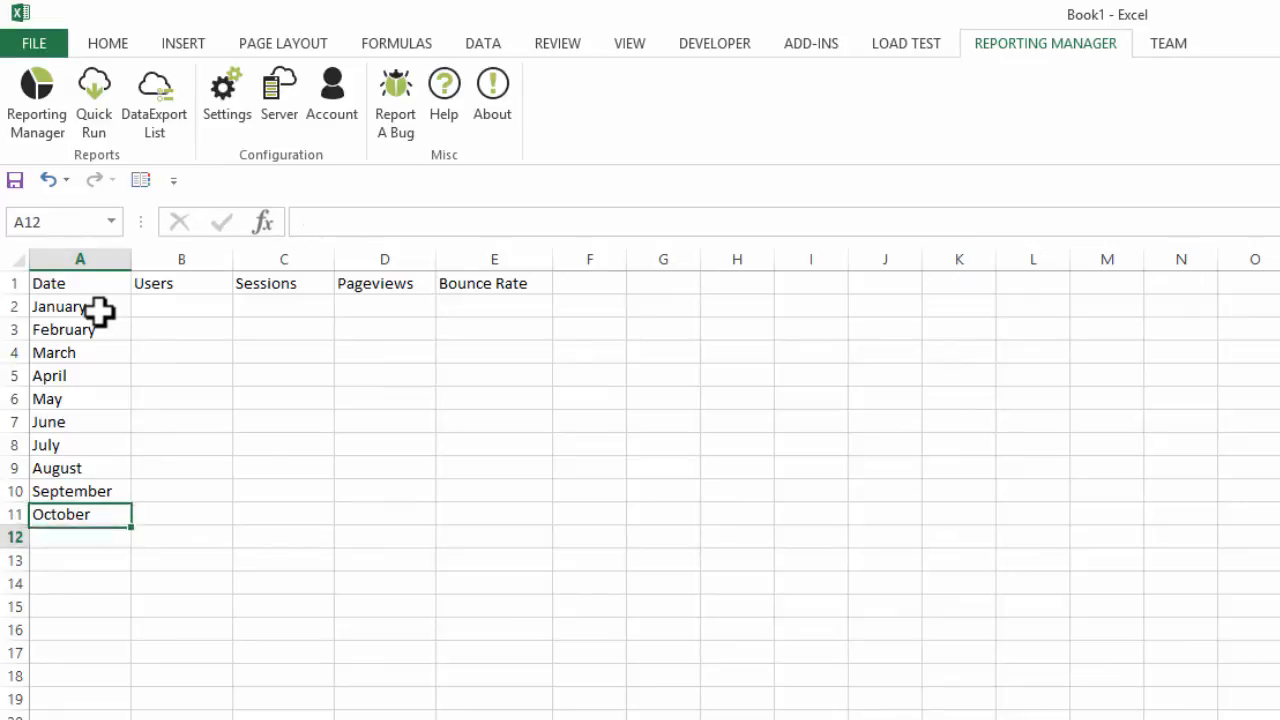
{"action": "type", "text": "November"}
{"action": "key", "text": "Return"}
{"action": "type", "text": "D"}
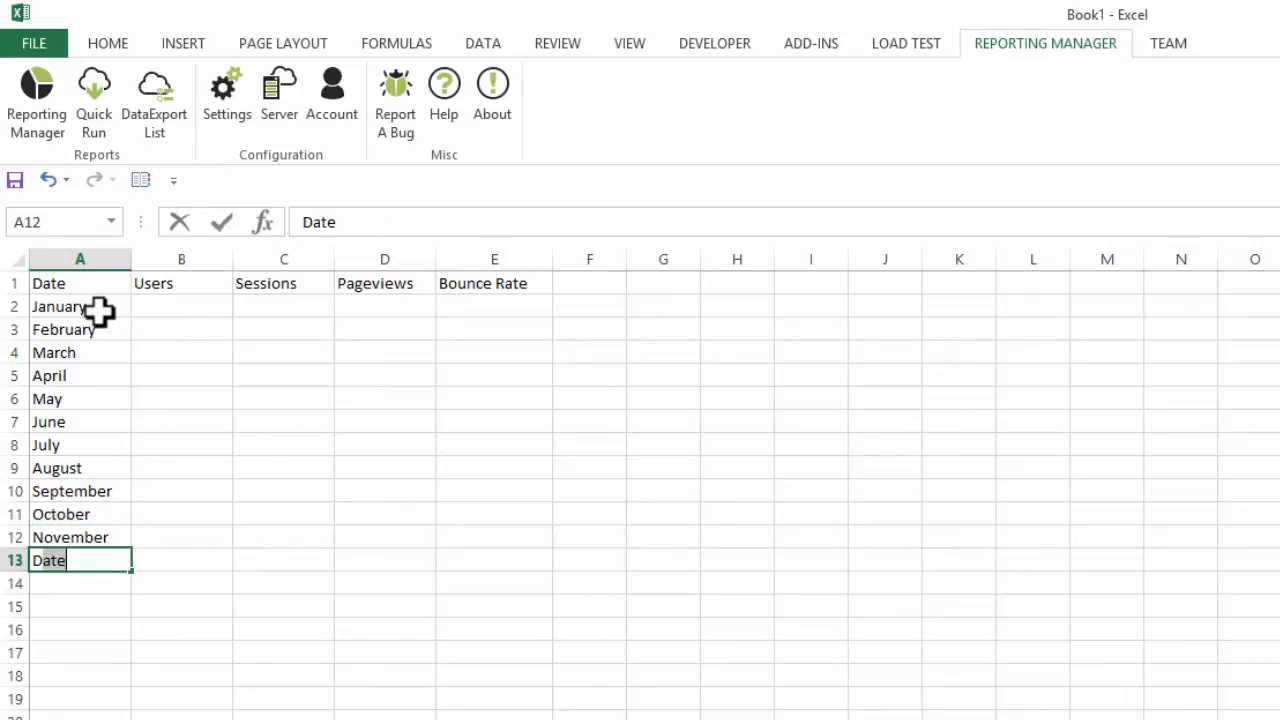
{"action": "type", "text": "ecember"}
{"action": "key", "text": "Return"}
- Make the headings in A1:E1 bold
{"action": "left_click", "coordinate": [100, 312]}
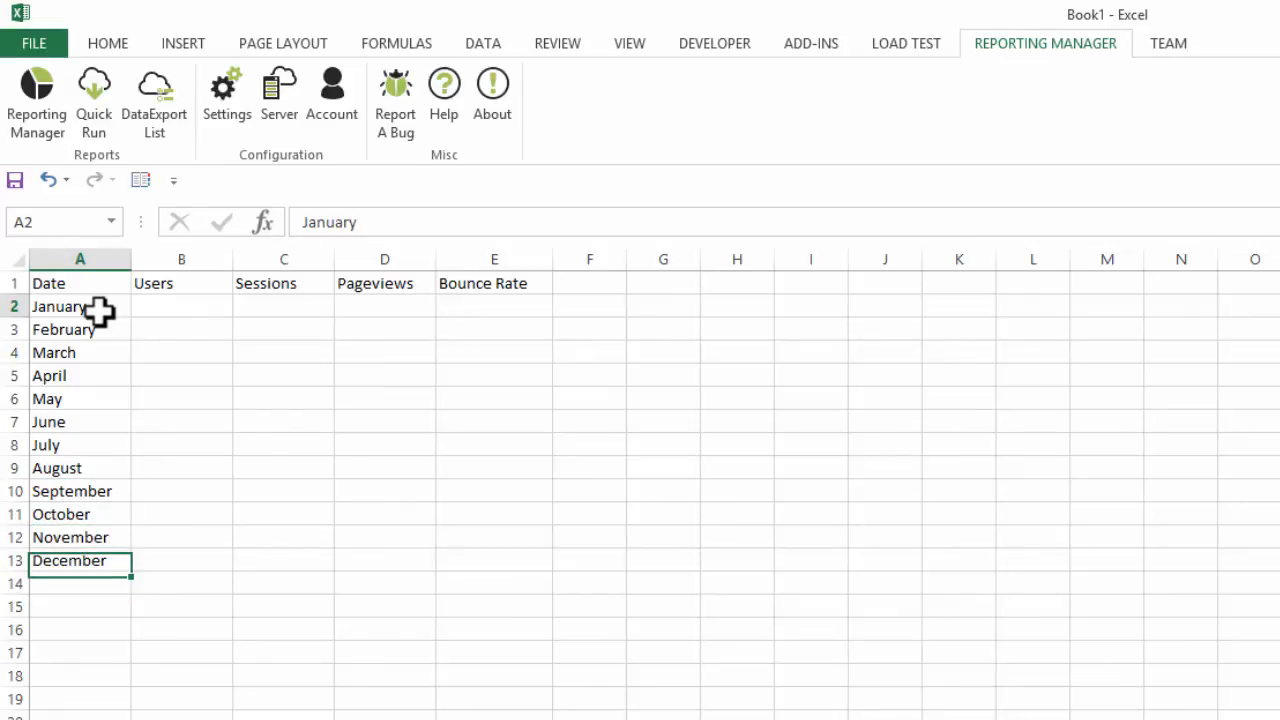
{"action": "left_click_drag", "start_coordinate": [100, 312], "coordinate": [120, 560]}
{"action": "left_click", "coordinate": [120, 561]}
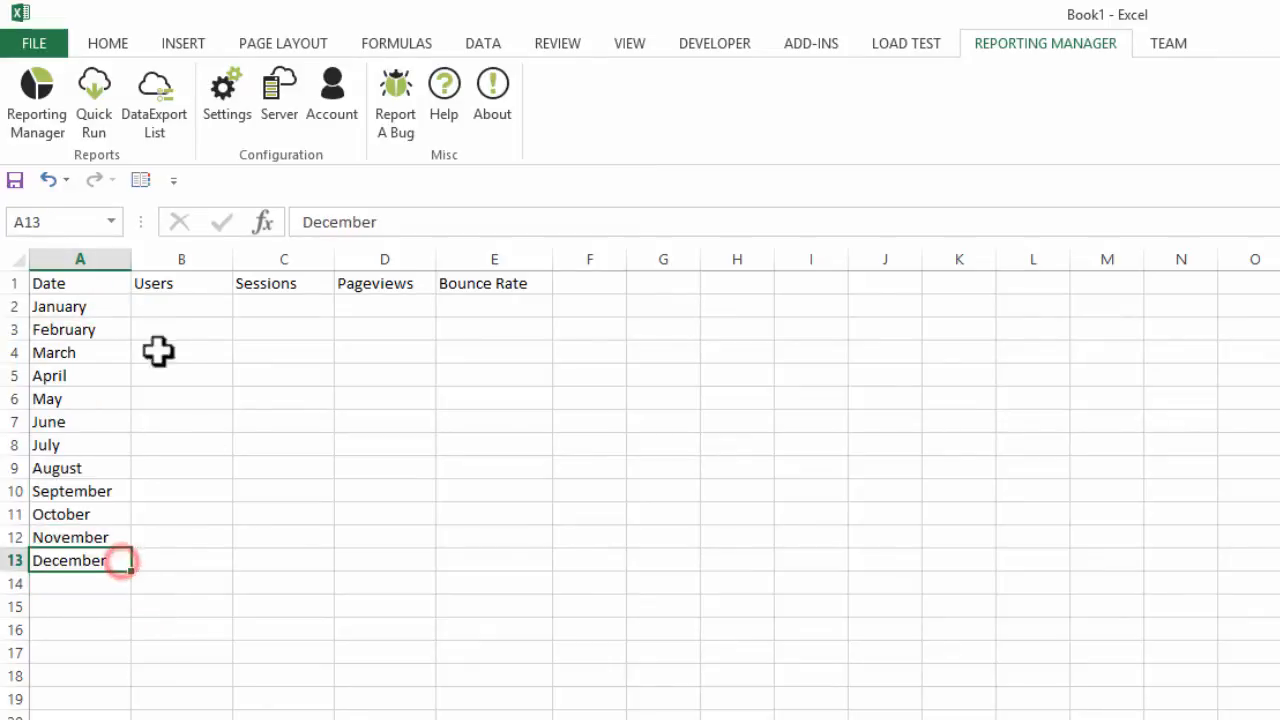
{"action": "left_click_drag", "start_coordinate": [94, 283], "coordinate": [480, 288]}
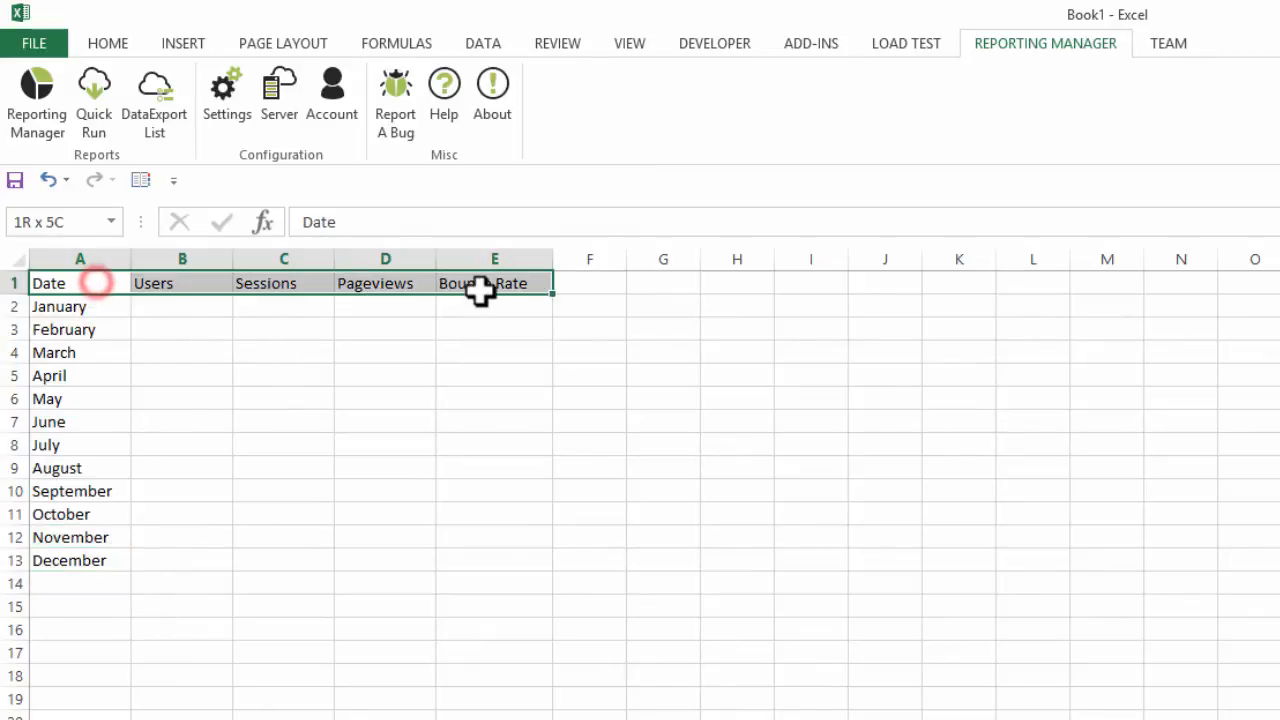
{"action": "key", "text": "ctrl+b"}
{"action": "left_click", "coordinate": [425, 348]}
- Create a reporting event in Reporting Manager named Monthly Traffic Metrics, with B2 as its spawn cell
{"action": "left_click", "coordinate": [220, 299]}
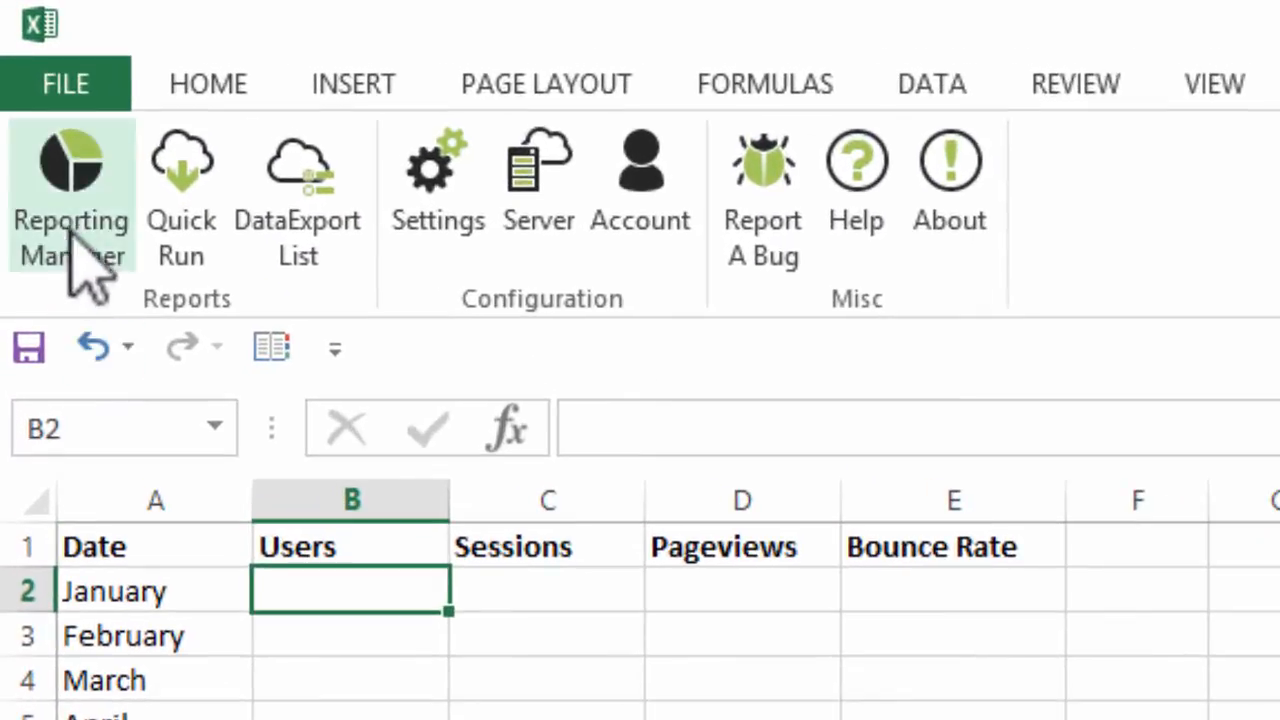
{"action": "left_click", "coordinate": [80, 224]}
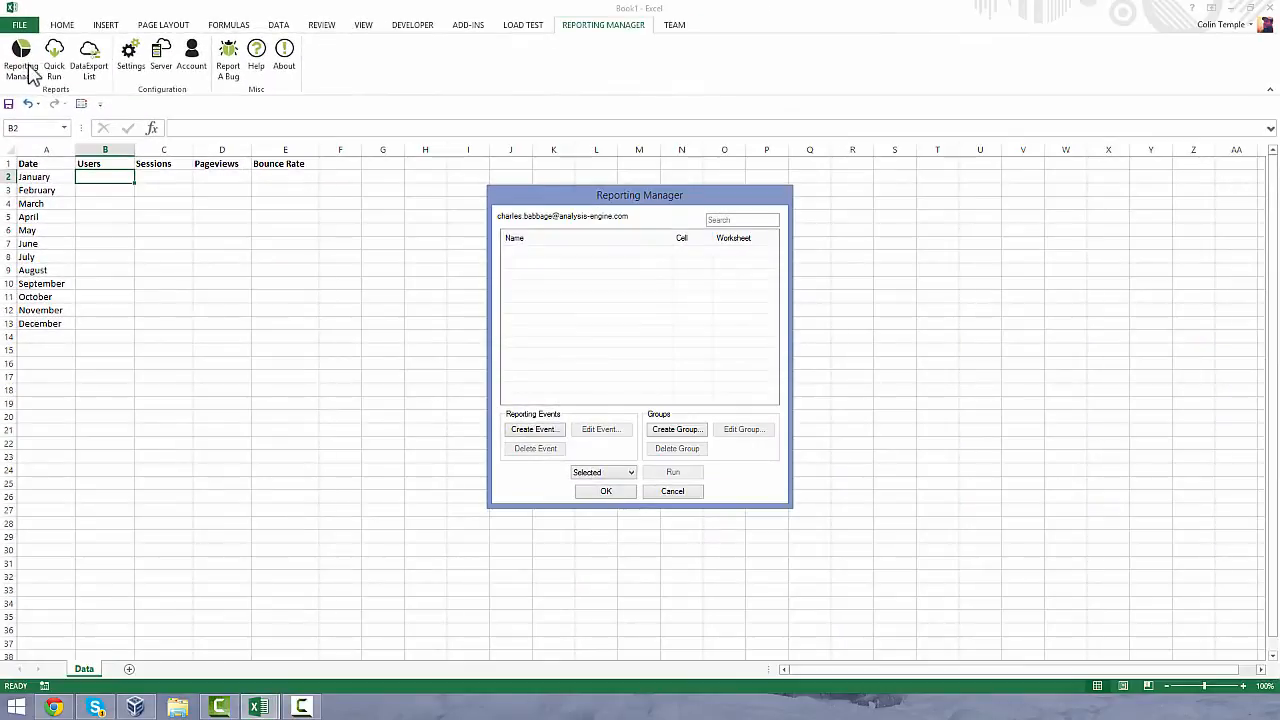
{"action": "left_click", "coordinate": [574, 200]}
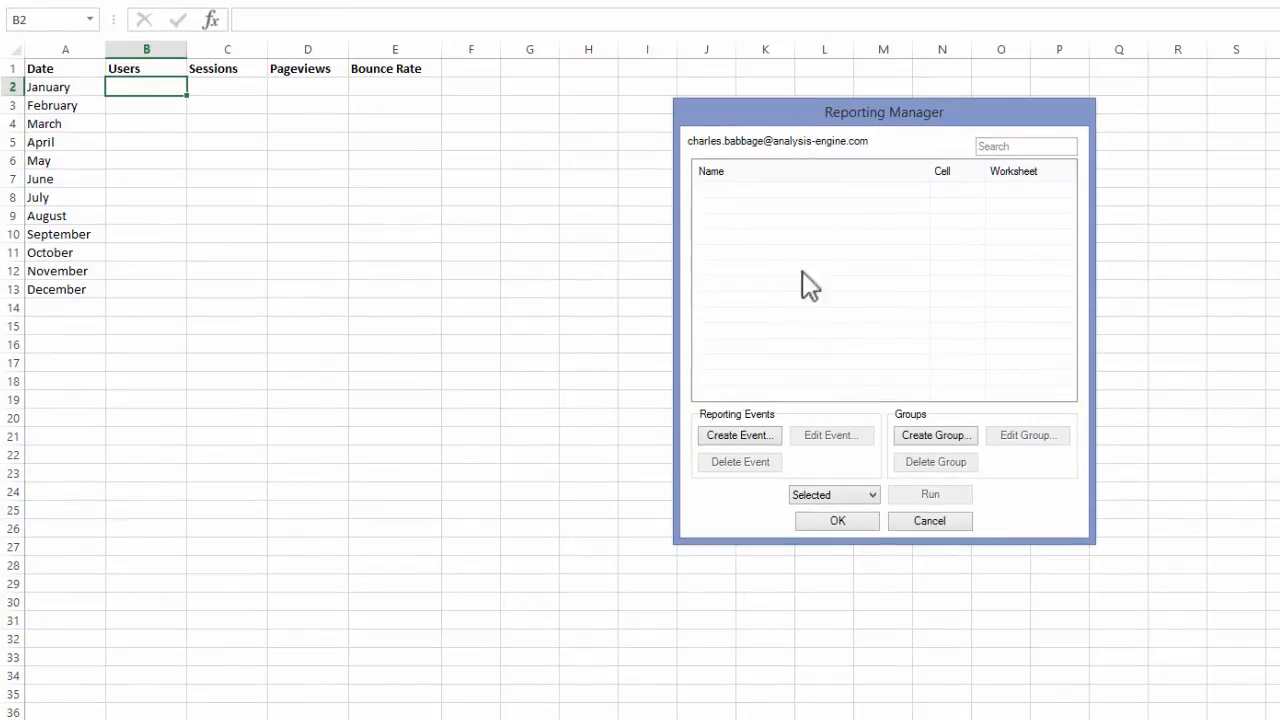
{"action": "left_click", "coordinate": [766, 437]}
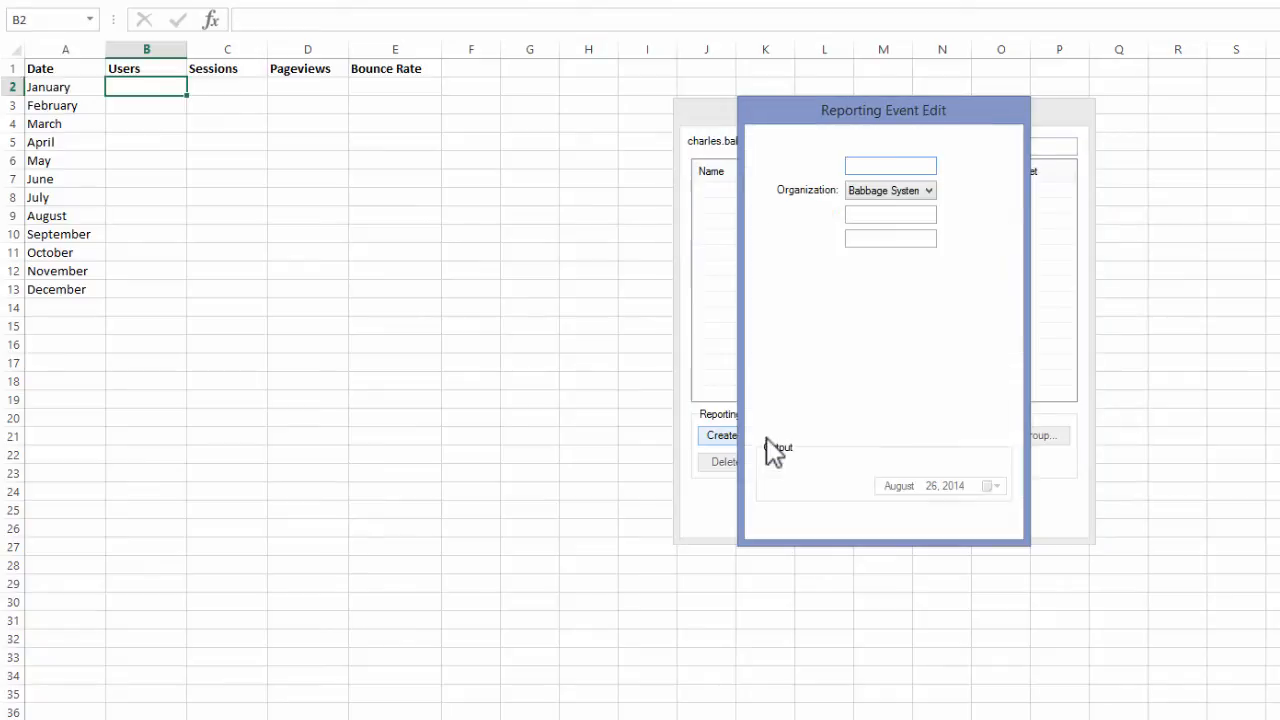
{"action": "left_click", "coordinate": [889, 166]}
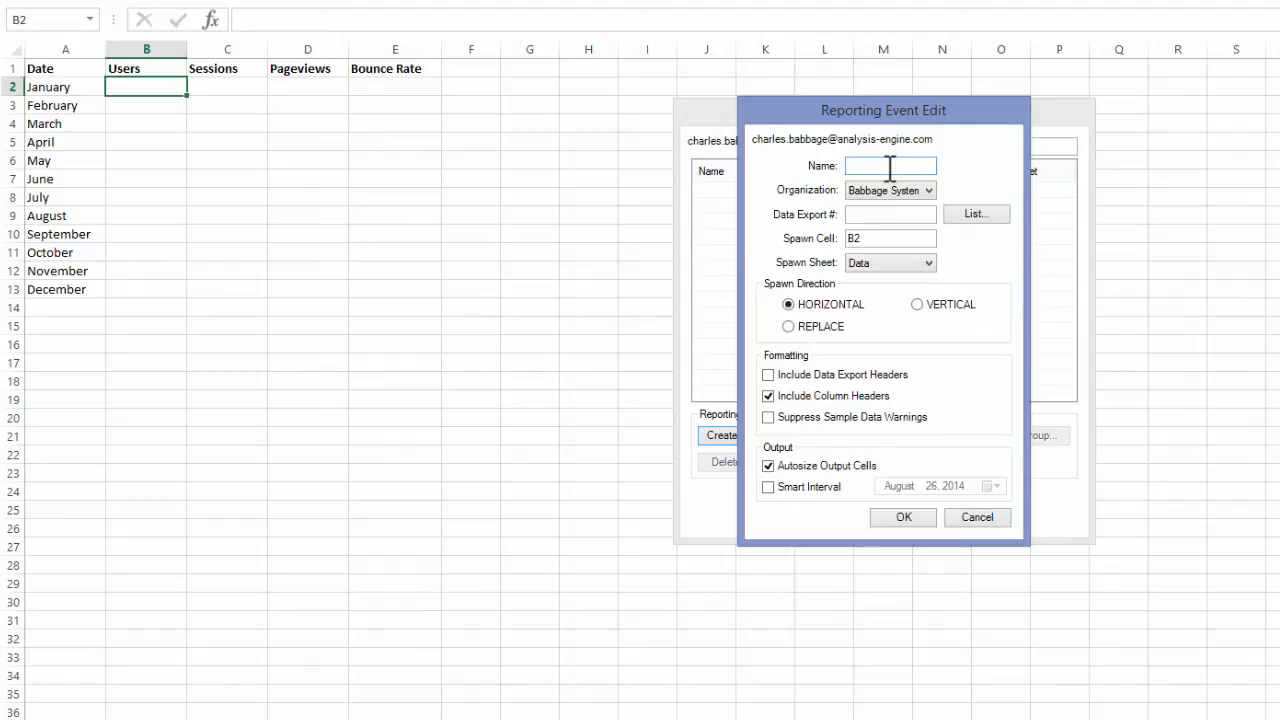
{"action": "type", "text": "Monthly"}
{"action": "type", "text": " Traffic Metrics"}
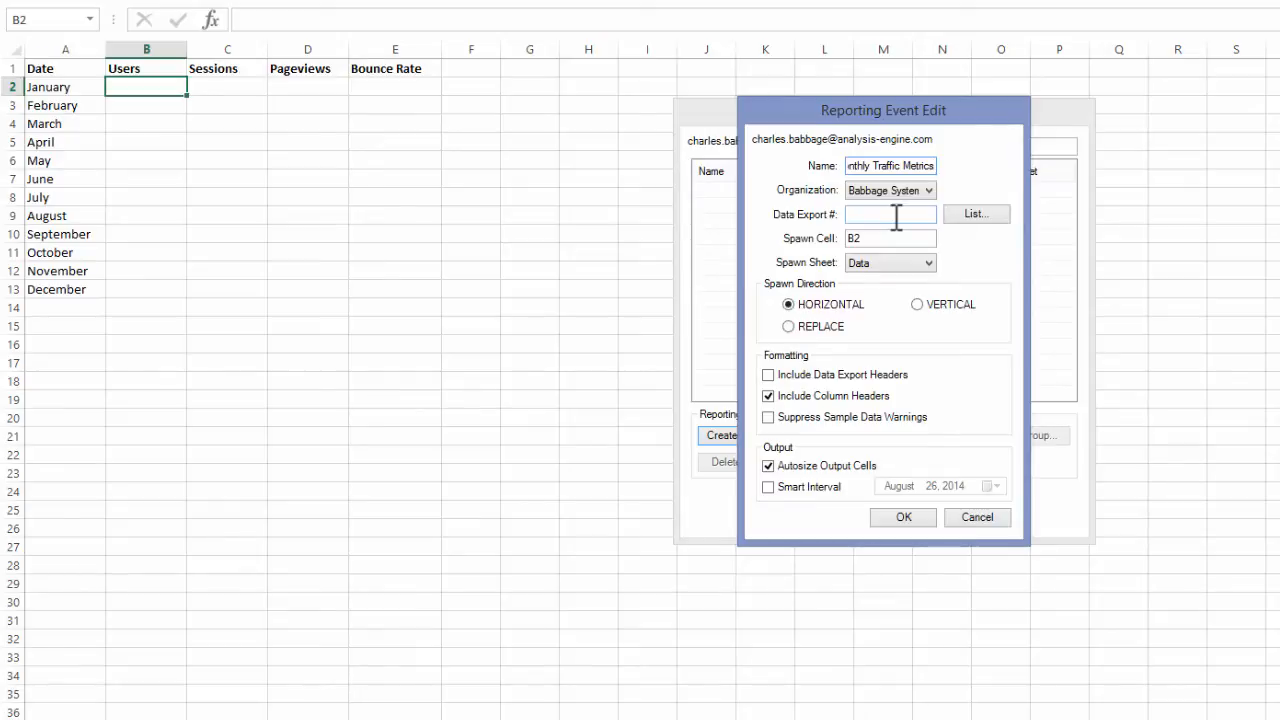
- Assign the Monthly Traffic Metrics data export to the reporting event
{"action": "left_click", "coordinate": [977, 215]}
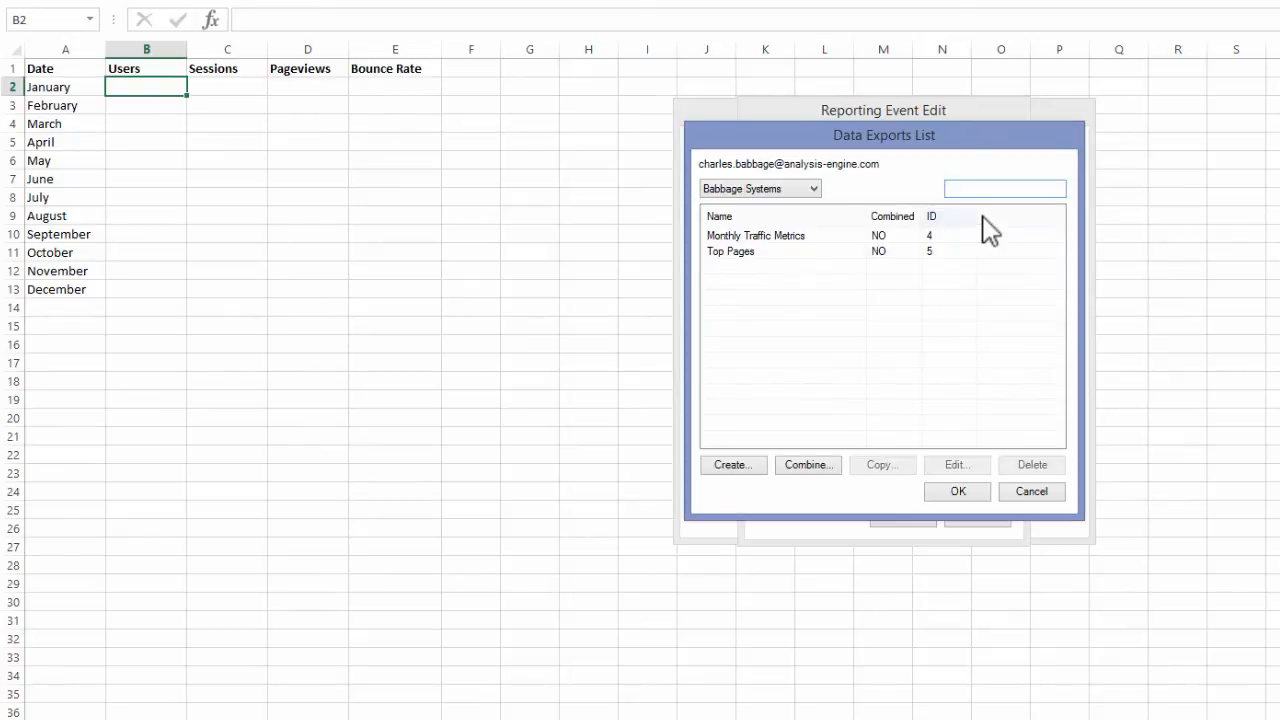
{"action": "left_click", "coordinate": [806, 237]}
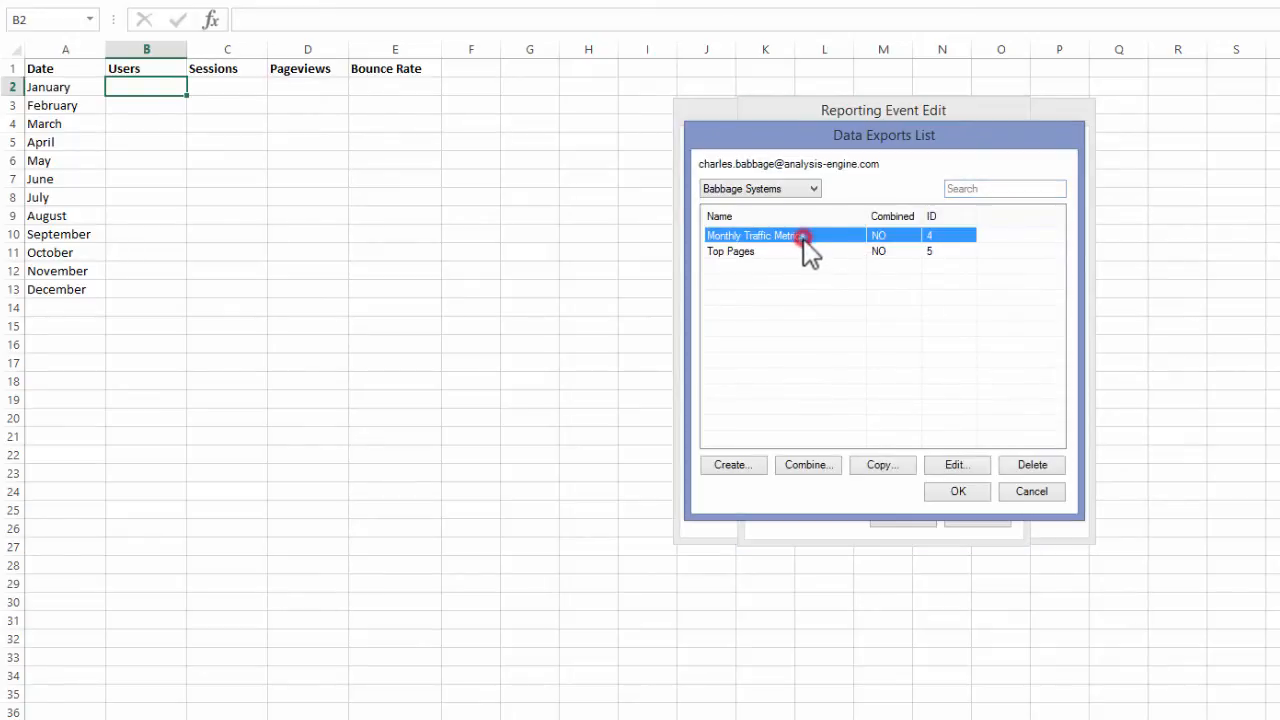
{"action": "left_click", "coordinate": [955, 488]}
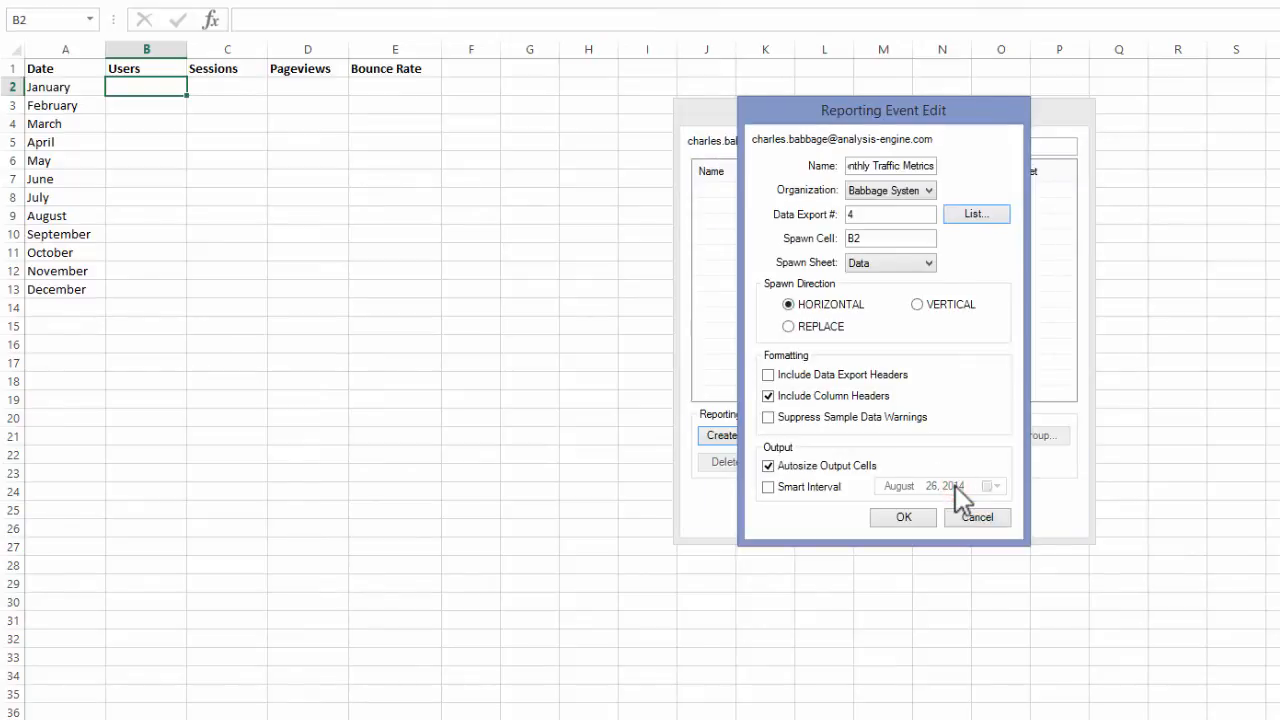
- Set the event to spawn vertically on the Data sheet, with column headers and output cell autosizing turned off
{"action": "left_click", "coordinate": [875, 237]}
{"action": "left_click", "coordinate": [898, 262]}
{"action": "left_click", "coordinate": [903, 276]}
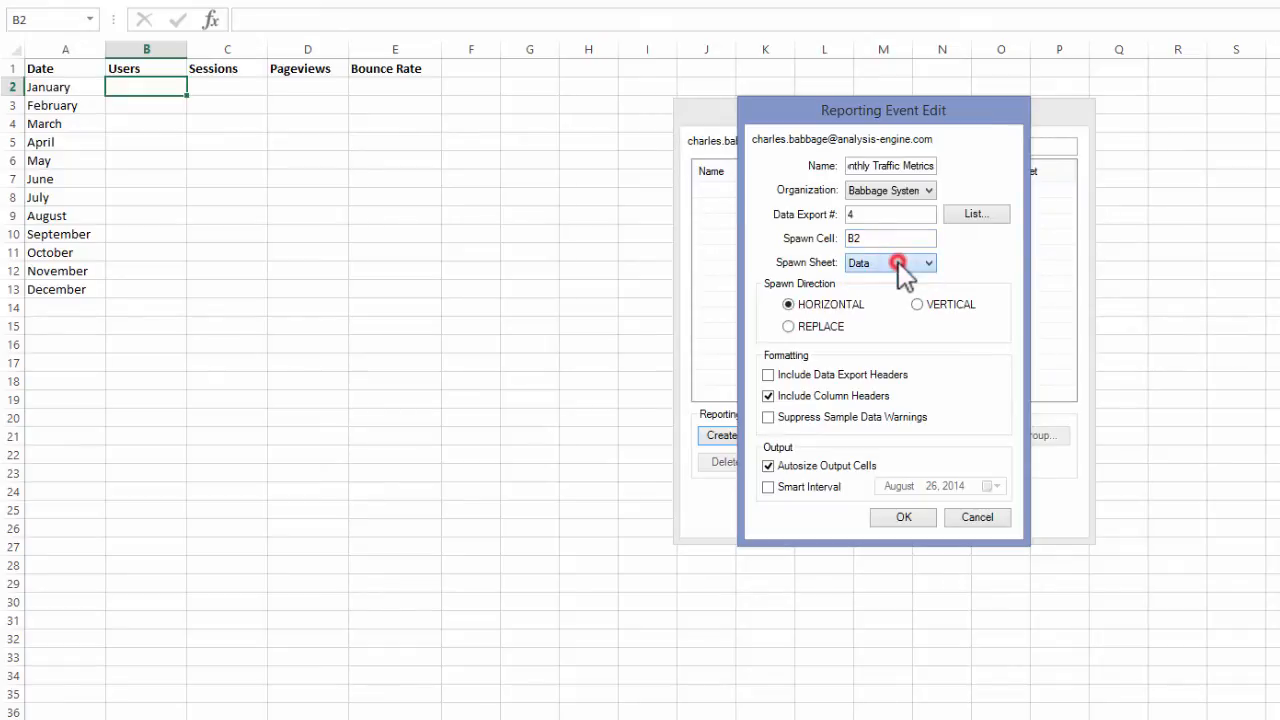
{"action": "left_click", "coordinate": [970, 263]}
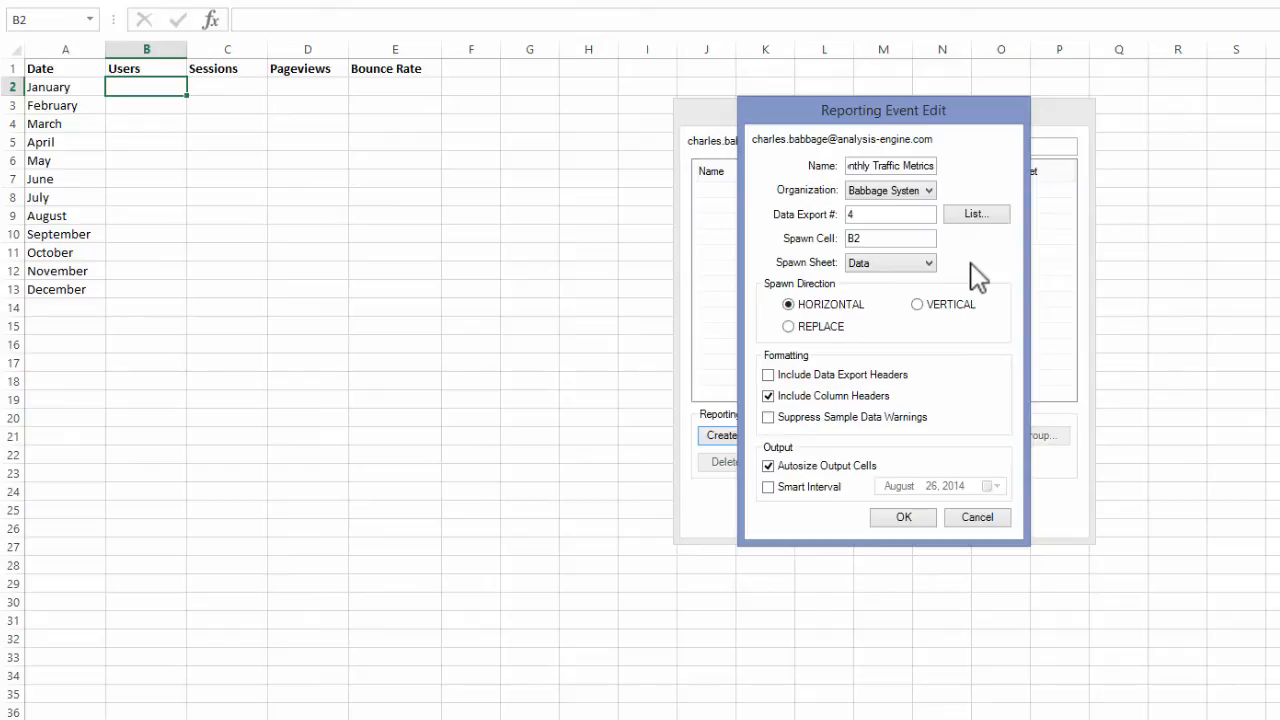
{"action": "left_click", "coordinate": [955, 302]}
{"action": "left_click", "coordinate": [862, 398]}
{"action": "left_click", "coordinate": [814, 466]}
- Enable Smart Interval for the event and set its date to January 1, 2014
{"action": "left_click", "coordinate": [768, 487]}
{"action": "left_click", "coordinate": [989, 487]}
{"action": "left_click", "coordinate": [884, 511]}
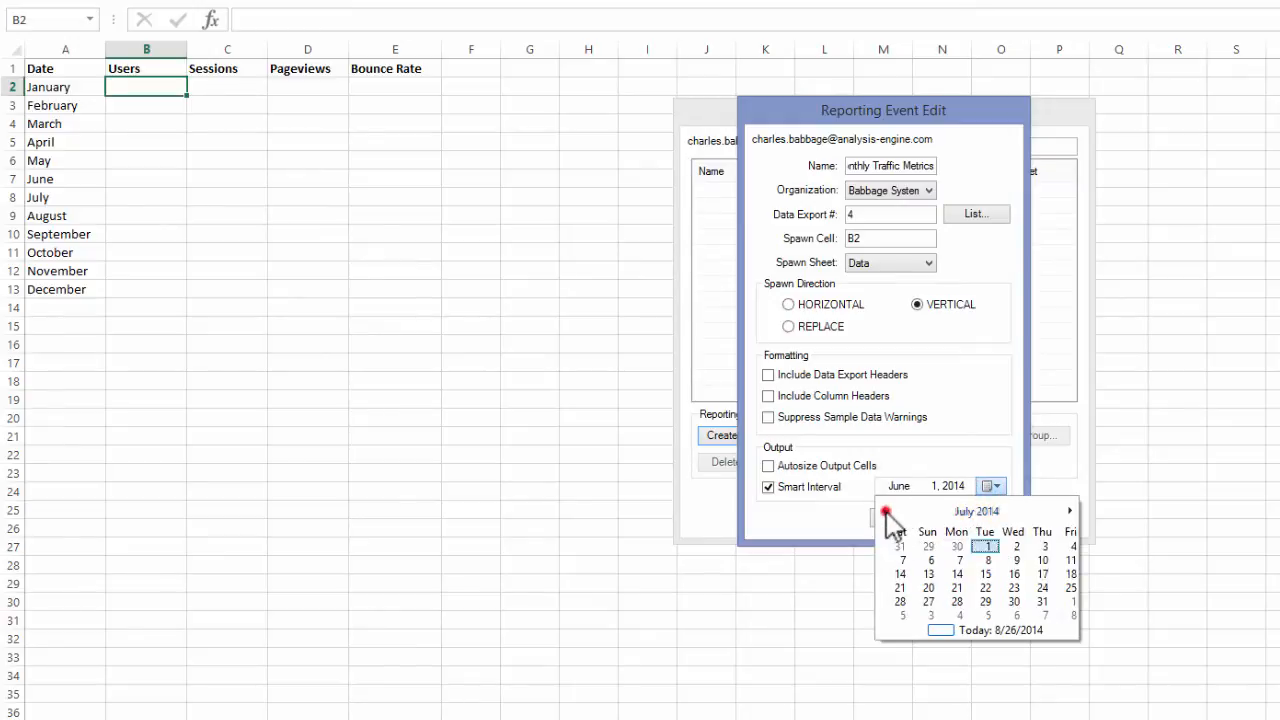
{"action": "left_click", "coordinate": [884, 511]}
{"action": "left_click", "coordinate": [884, 511]}
{"action": "left_click", "coordinate": [884, 511]}
{"action": "left_click", "coordinate": [884, 511]}
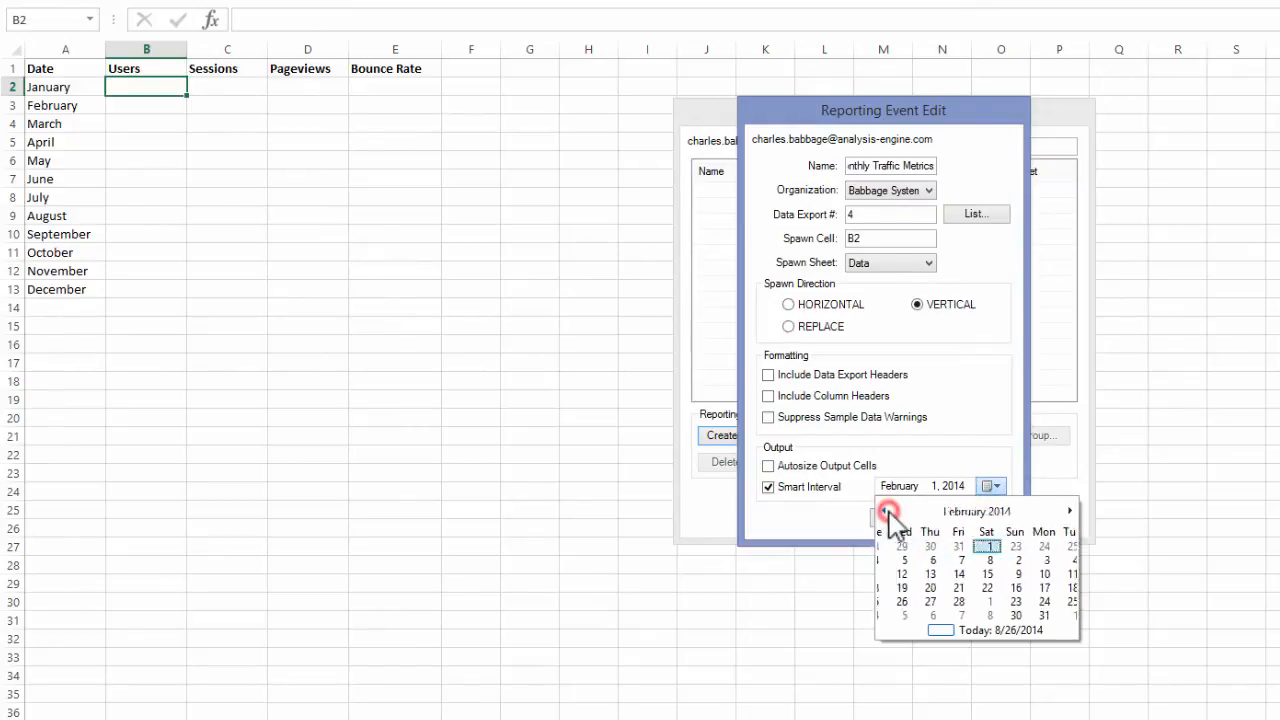
{"action": "left_click", "coordinate": [884, 511]}
{"action": "left_click", "coordinate": [972, 546]}
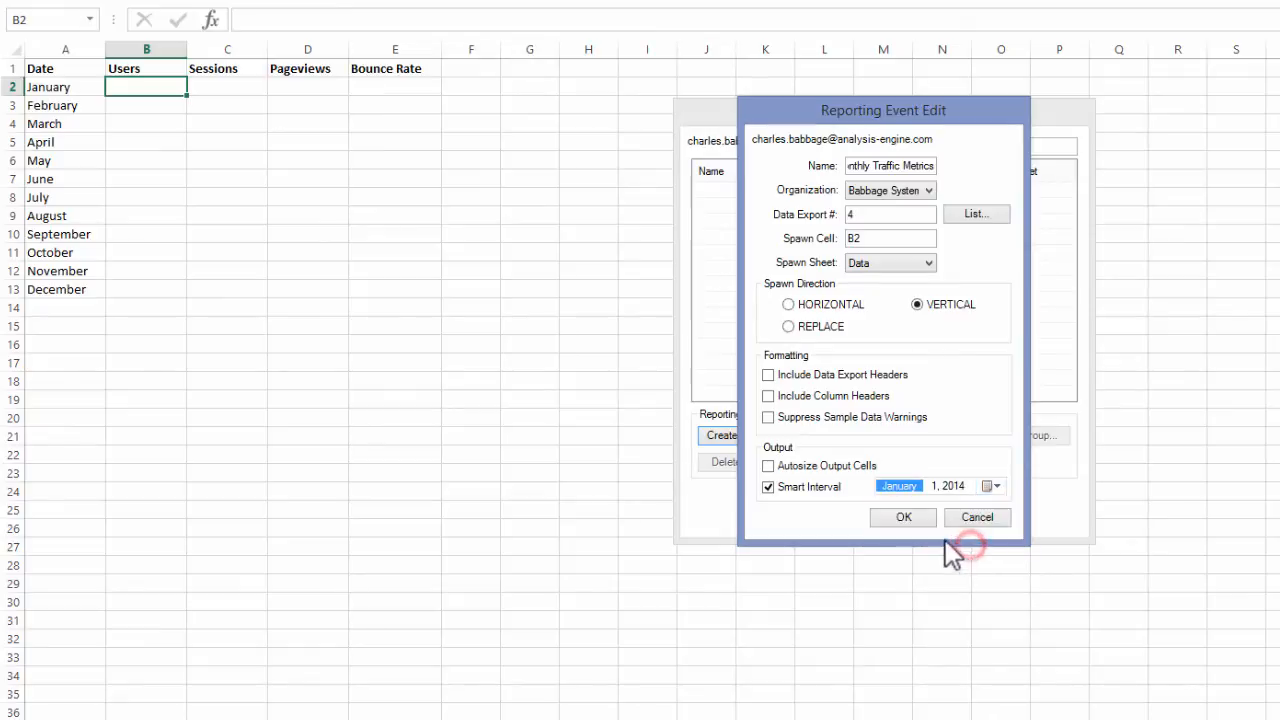
- Save the reporting event, run Monthly Traffic Metrics to output its data to the Data sheet, and close Reporting Manager
{"action": "left_click", "coordinate": [912, 518]}
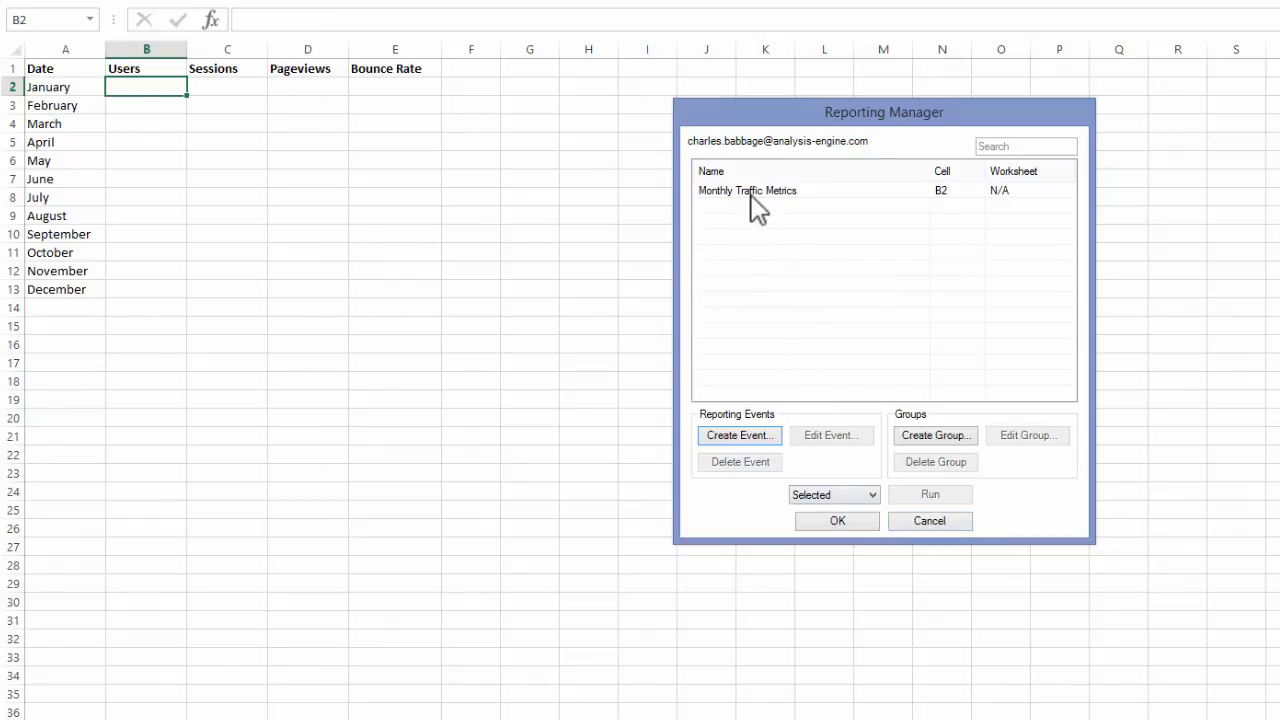
{"action": "left_click", "coordinate": [795, 192]}
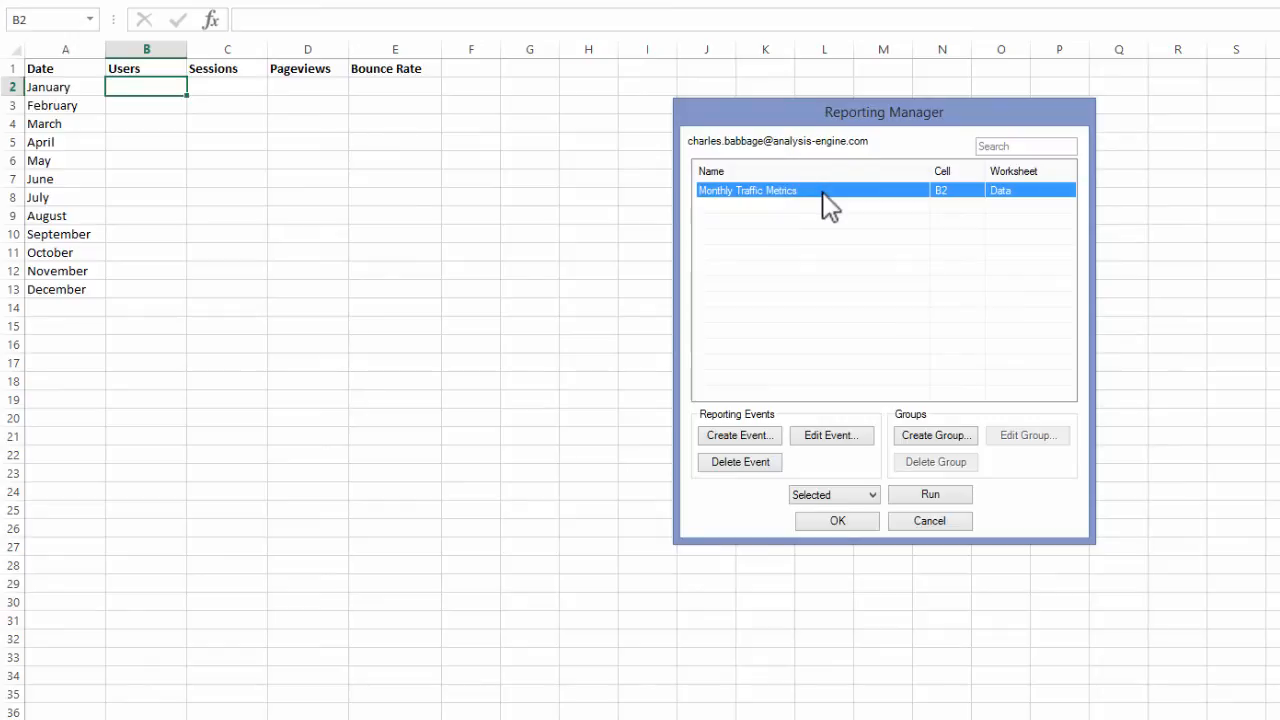
{"action": "left_click", "coordinate": [931, 500]}
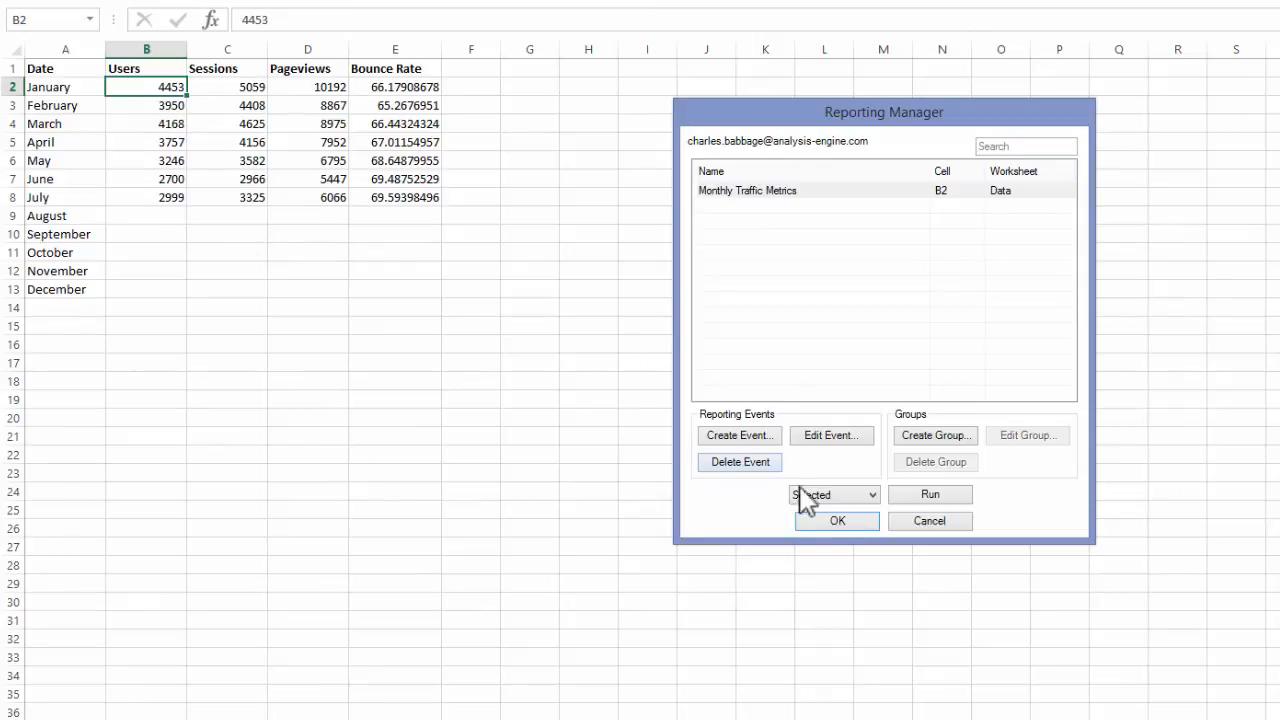
{"action": "left_click", "coordinate": [861, 526]}
- Examine the July users value, the spawn note on cell B2, and the empty August row from B9 to E9
{"action": "left_click", "coordinate": [180, 195]}
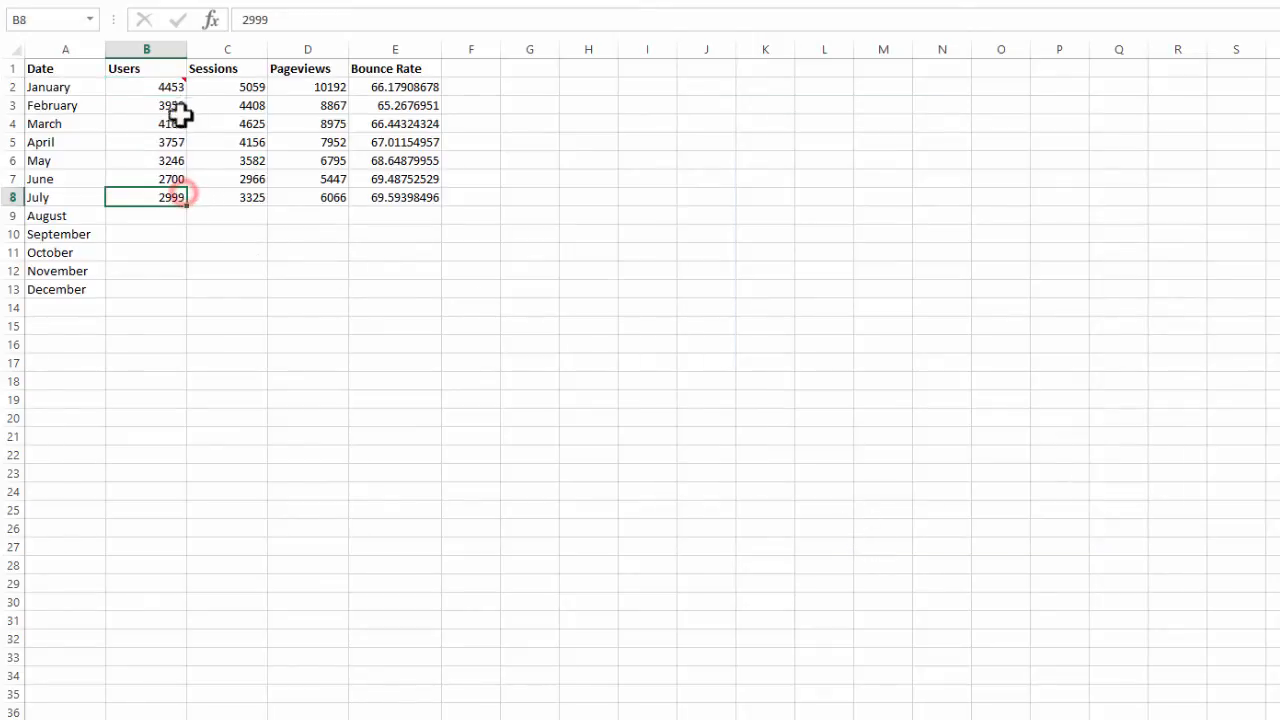
{"action": "mouse_move", "coordinate": [176, 88]}
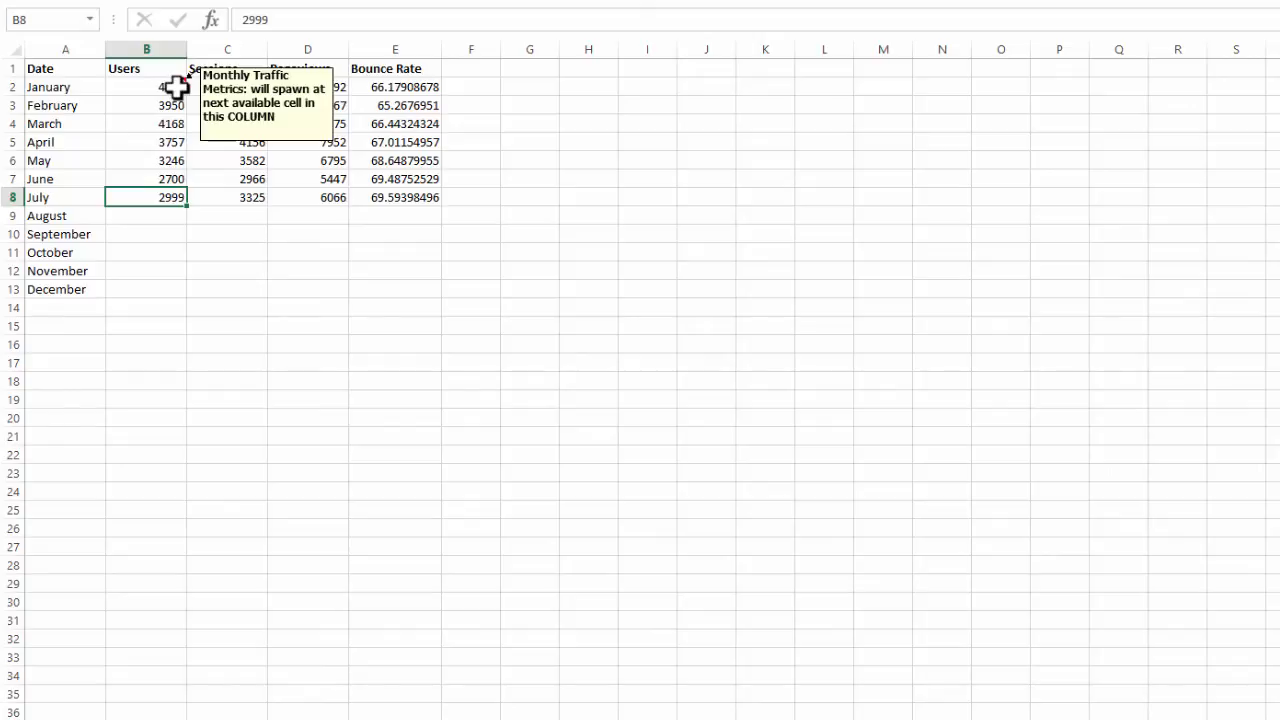
{"action": "left_click", "coordinate": [176, 87]}
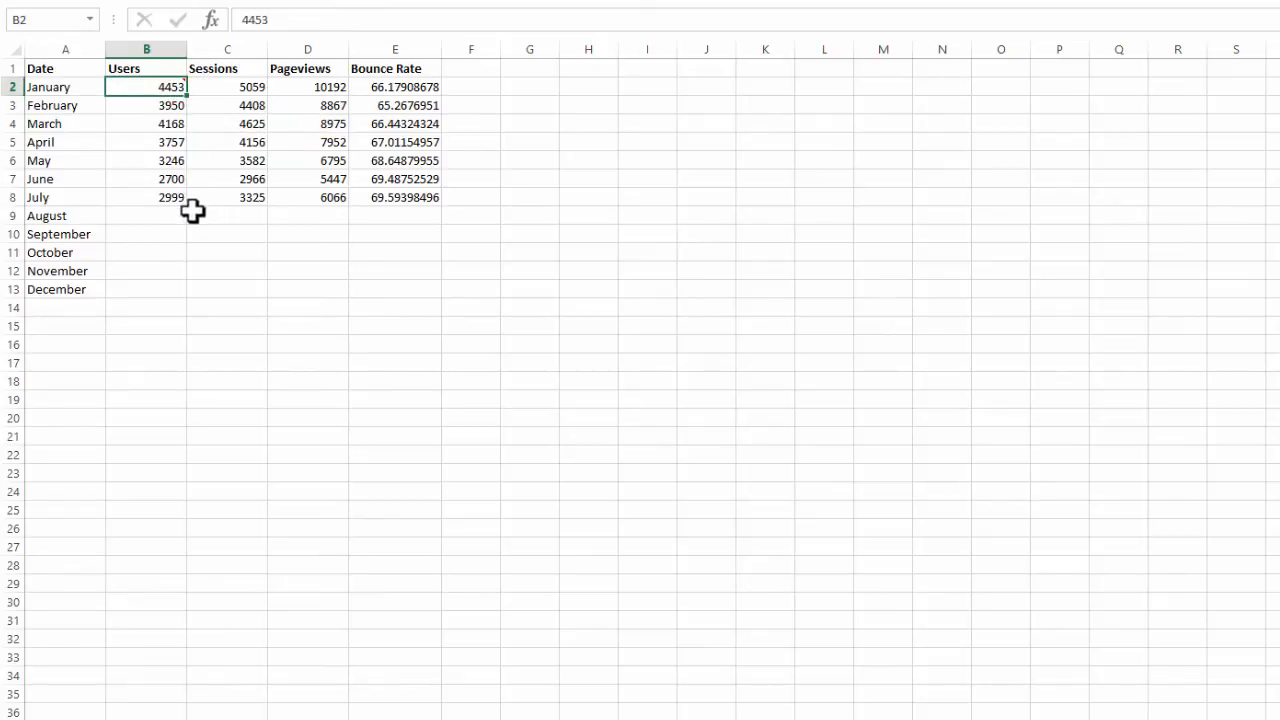
{"action": "left_click_drag", "start_coordinate": [163, 216], "coordinate": [400, 217]}
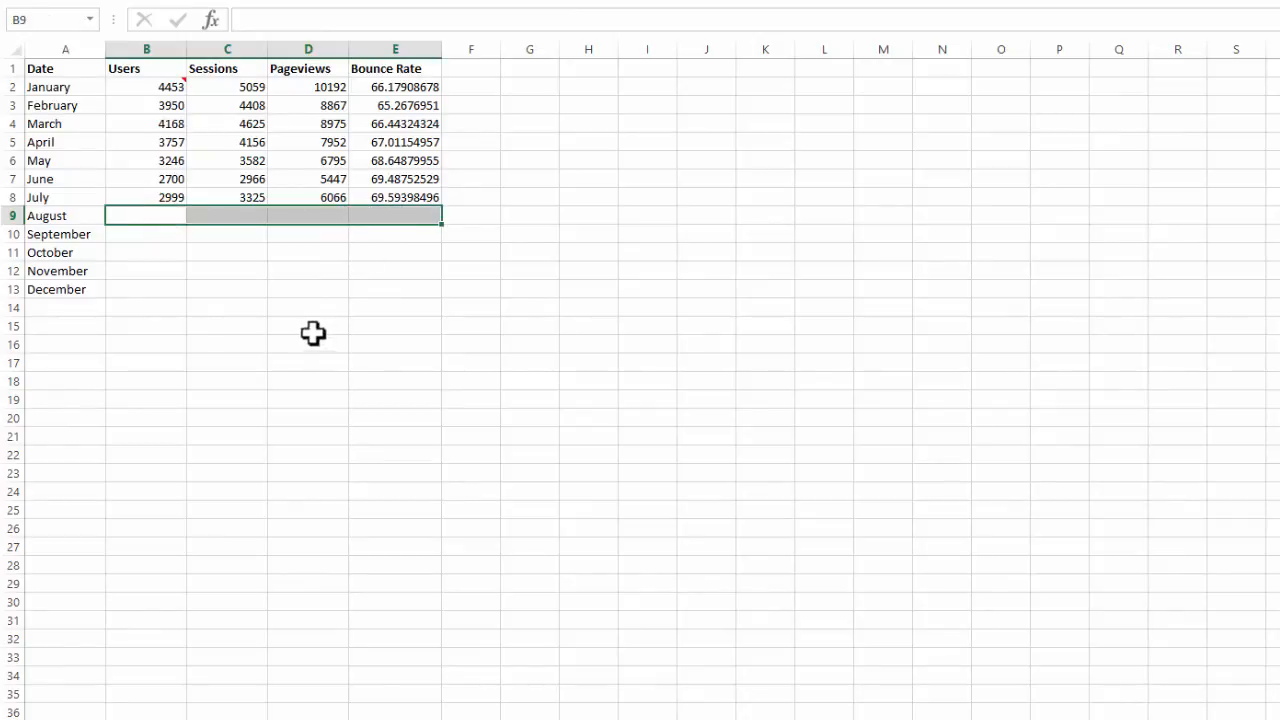
{"action": "left_click", "coordinate": [240, 251]}
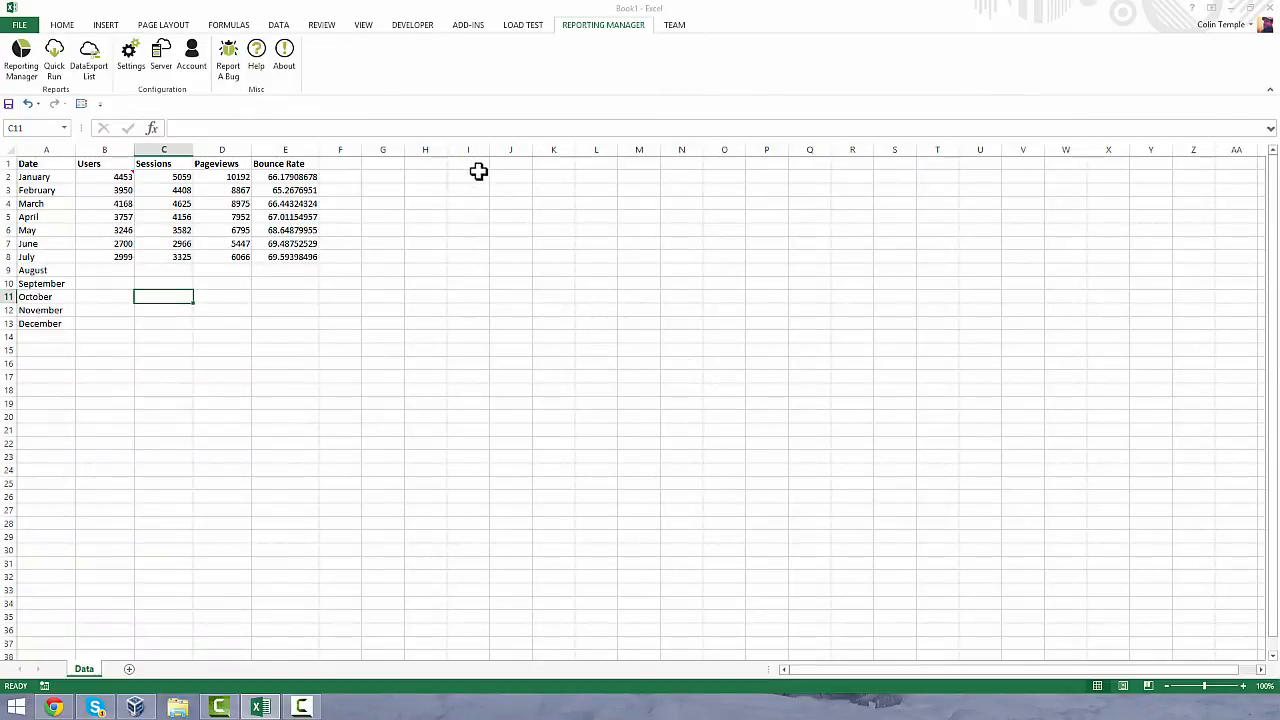
- Create a second reporting event in Reporting Manager named Top Pages
{"action": "left_click", "coordinate": [470, 175]}
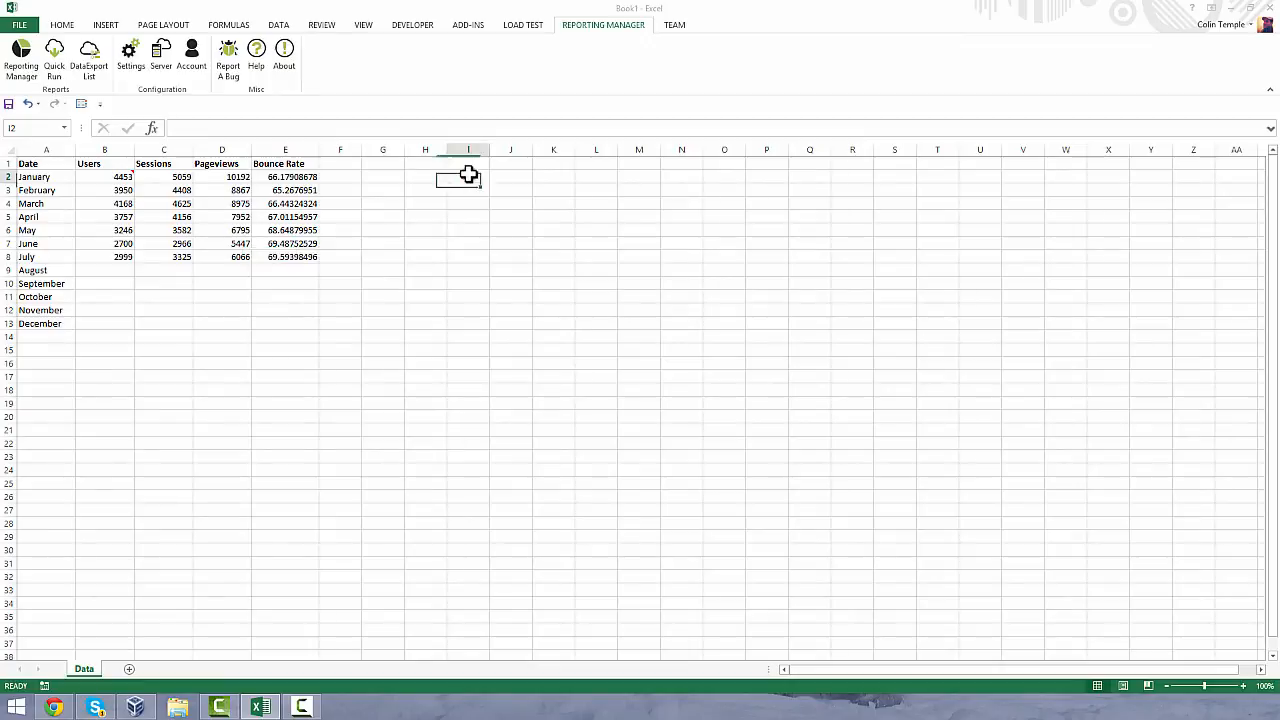
{"action": "left_click", "coordinate": [29, 78]}
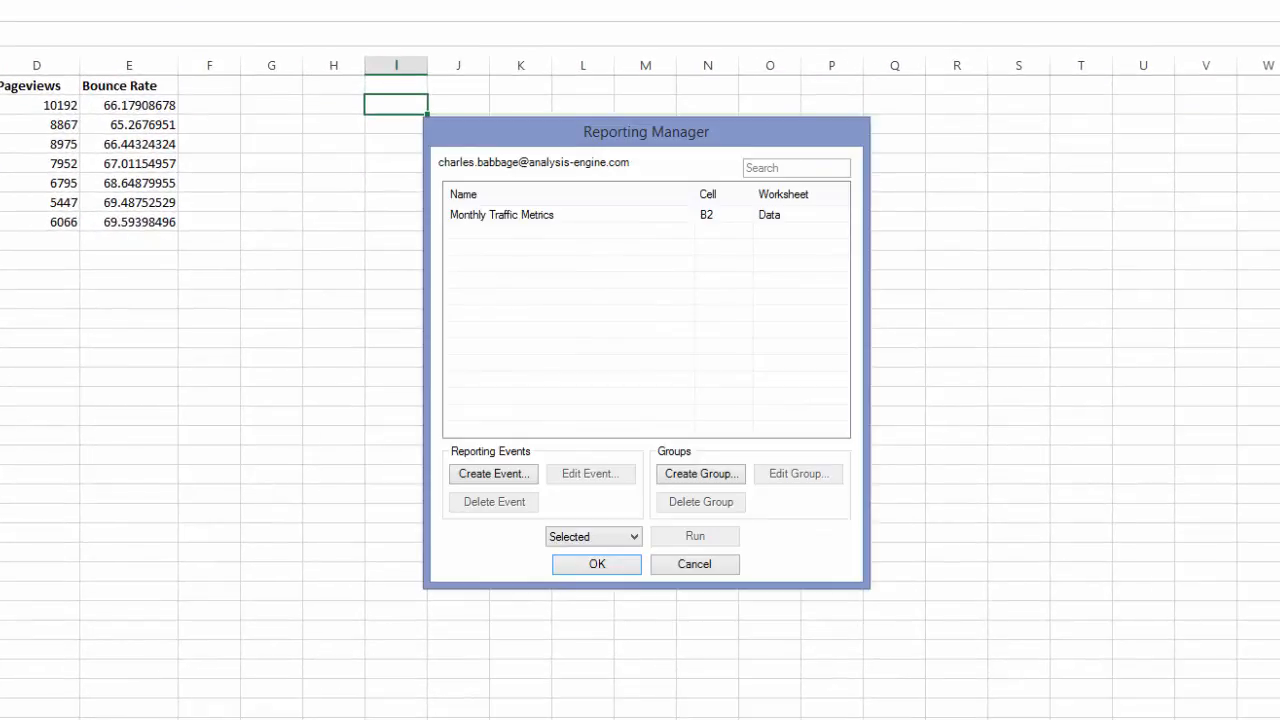
{"action": "left_click", "coordinate": [515, 472]}
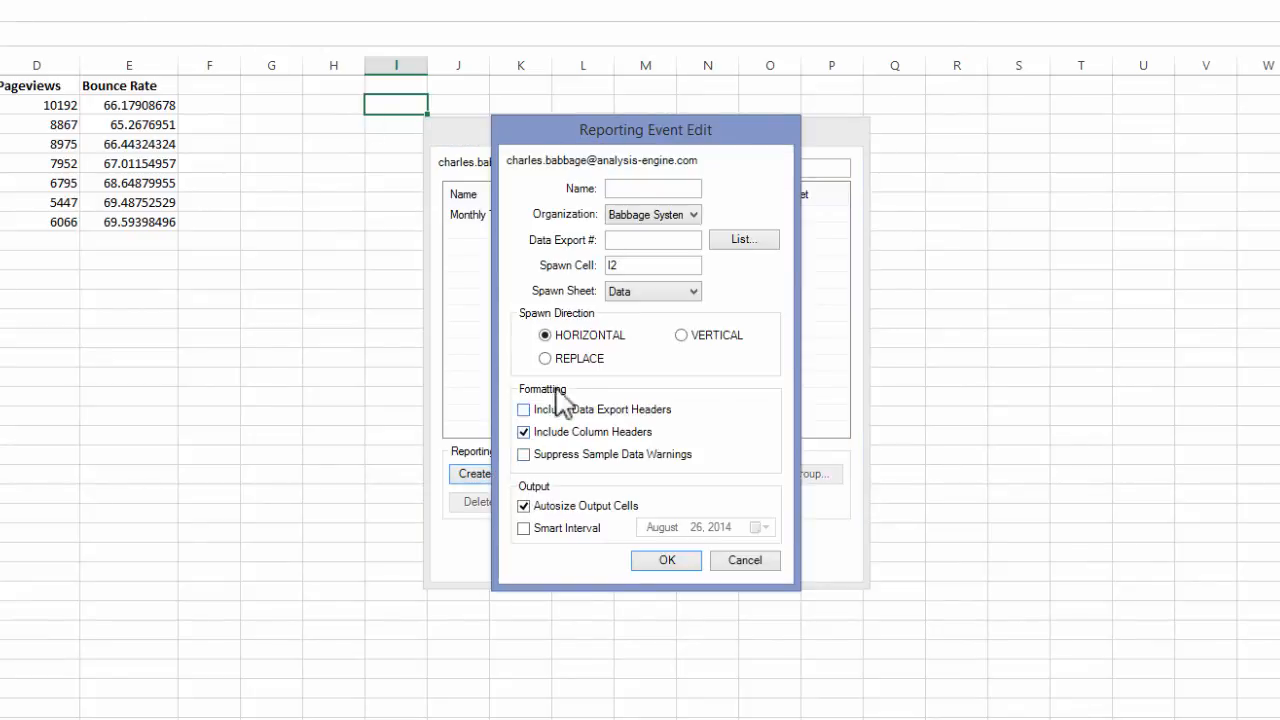
{"action": "left_click", "coordinate": [634, 189]}
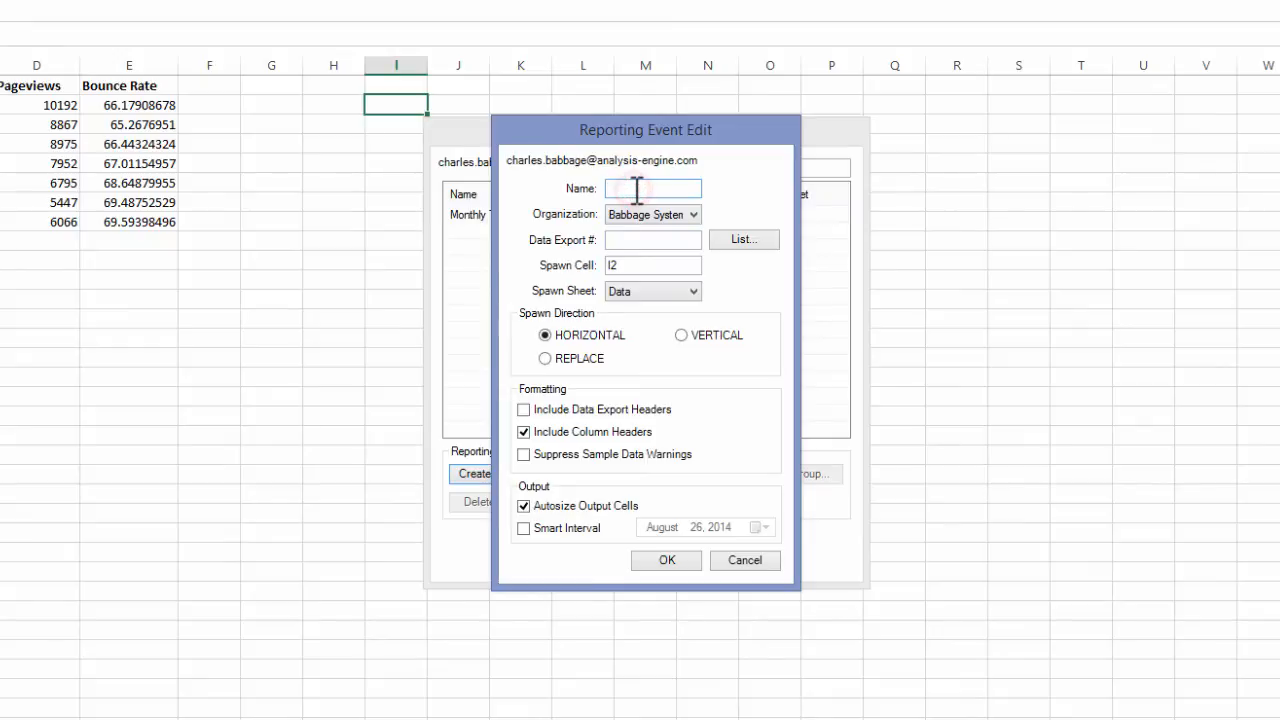
{"action": "type", "text": "Top Pages"}
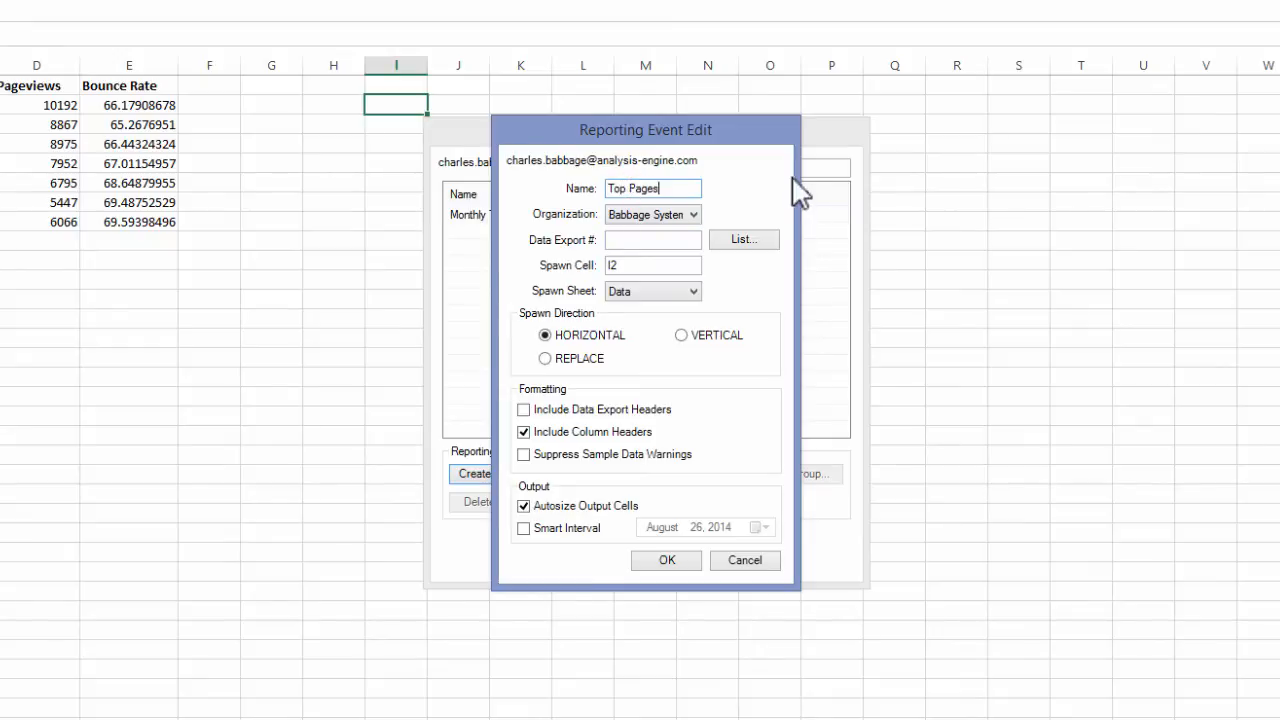
- Assign the Top Pages data export to the new reporting event
{"action": "left_click", "coordinate": [757, 240]}
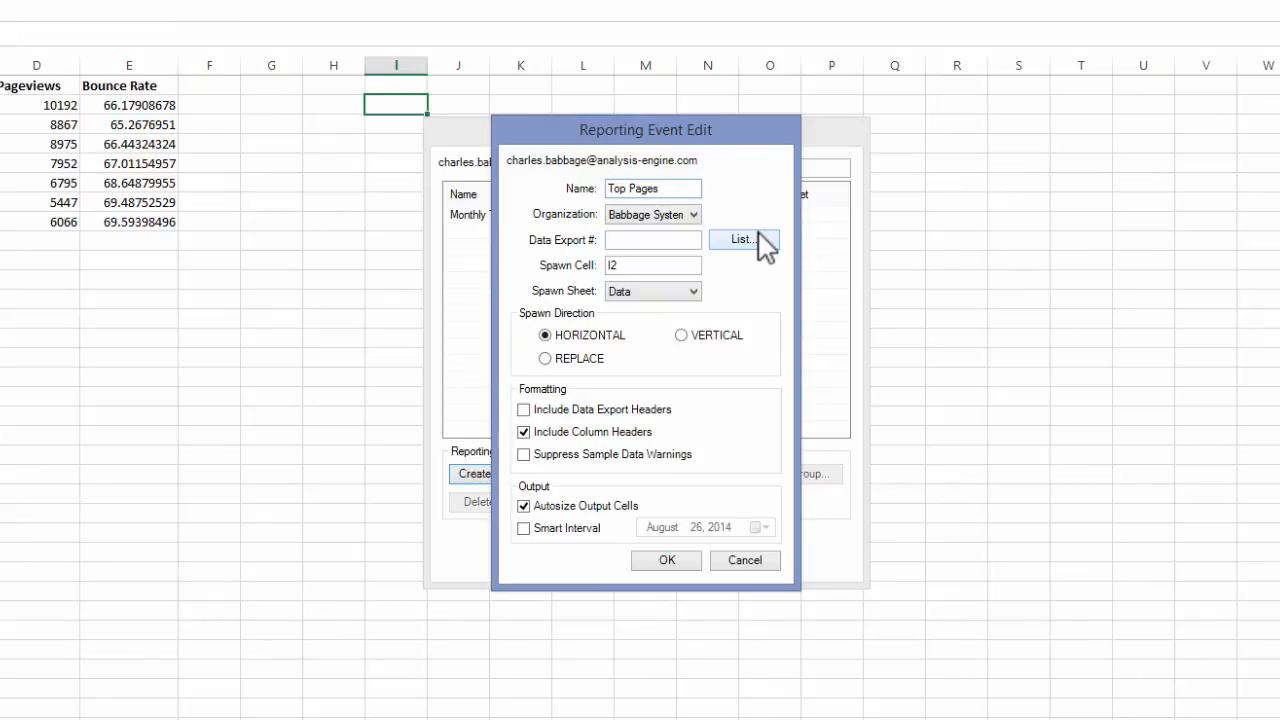
{"action": "left_click", "coordinate": [512, 279]}
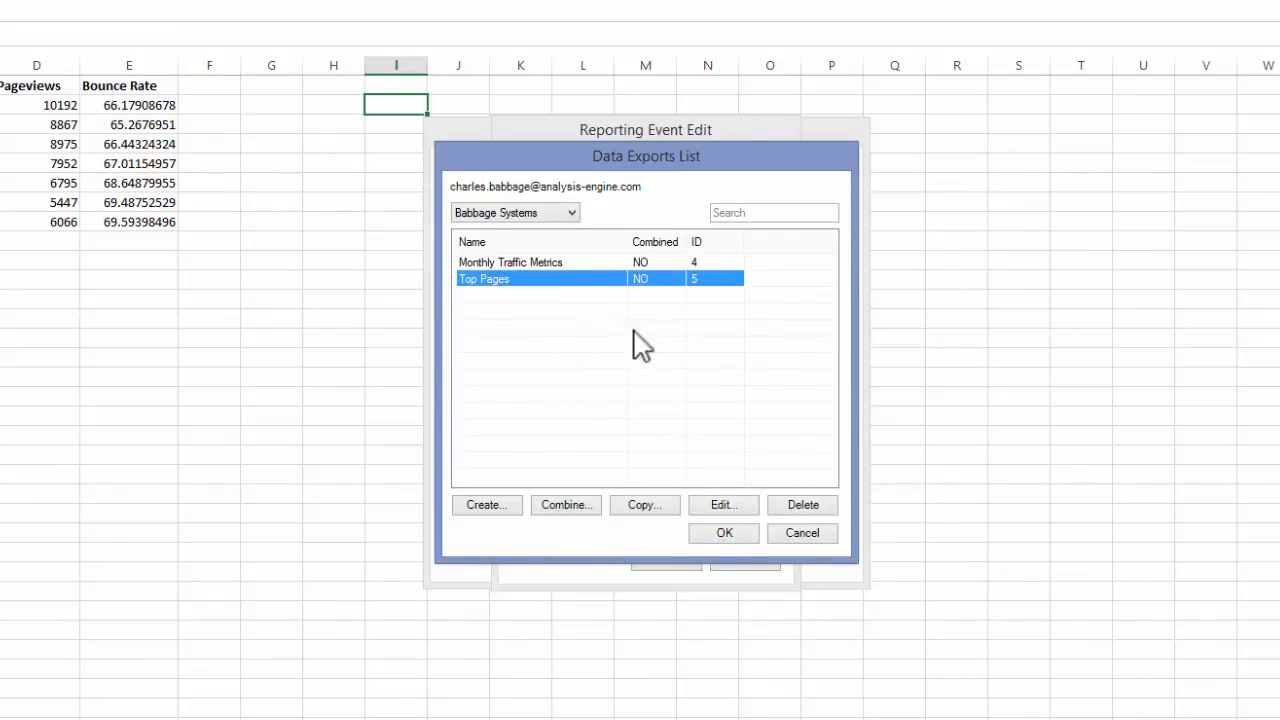
{"action": "left_click", "coordinate": [726, 533]}
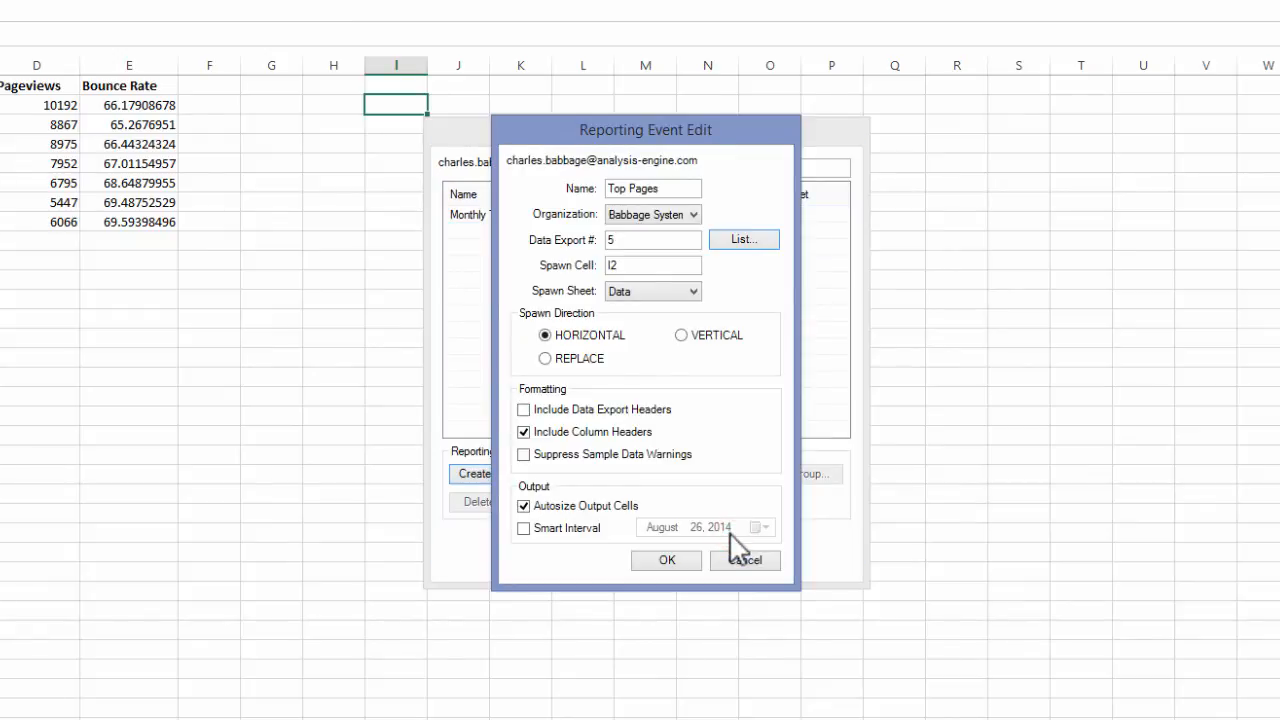
- Set the Top Pages event to spawn at cell K1 on the Data sheet in Replace mode, and save it
{"action": "left_click", "coordinate": [642, 265]}
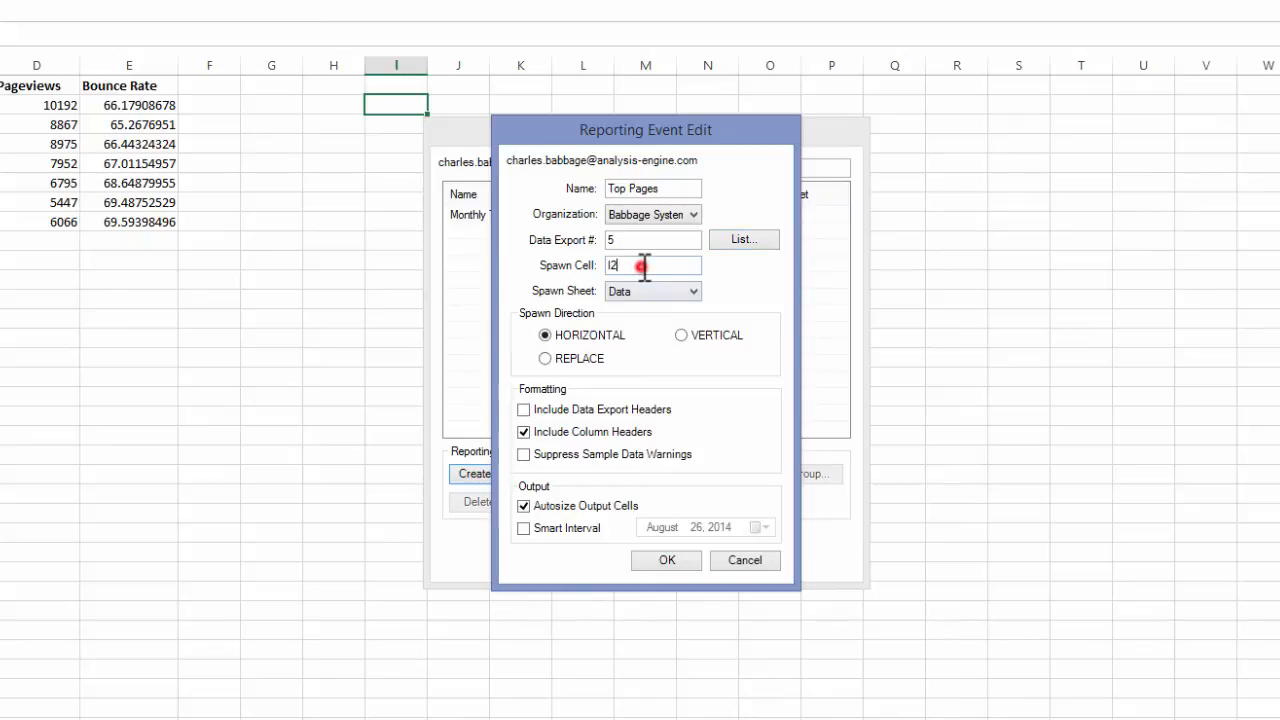
{"action": "double_click", "coordinate": [642, 265]}
{"action": "type", "text": "K1"}
{"action": "left_click", "coordinate": [654, 297]}
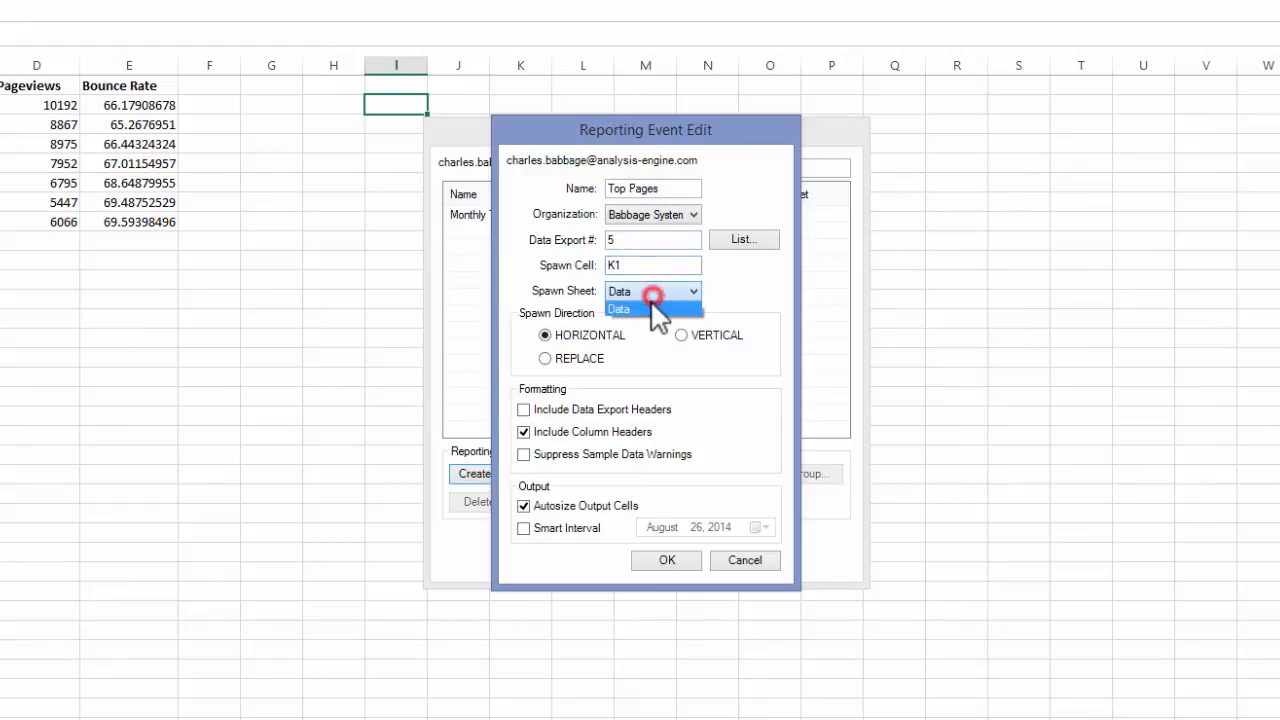
{"action": "left_click", "coordinate": [648, 306]}
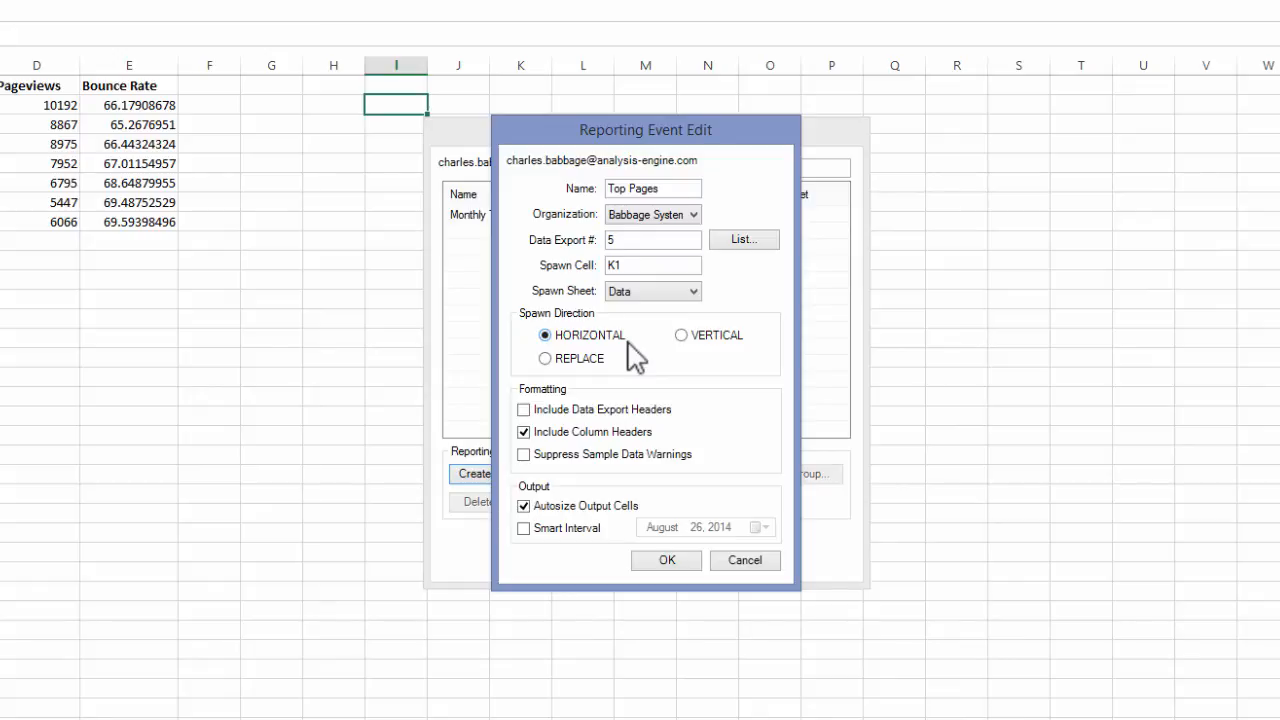
{"action": "left_click", "coordinate": [581, 360]}
{"action": "left_click", "coordinate": [667, 561]}
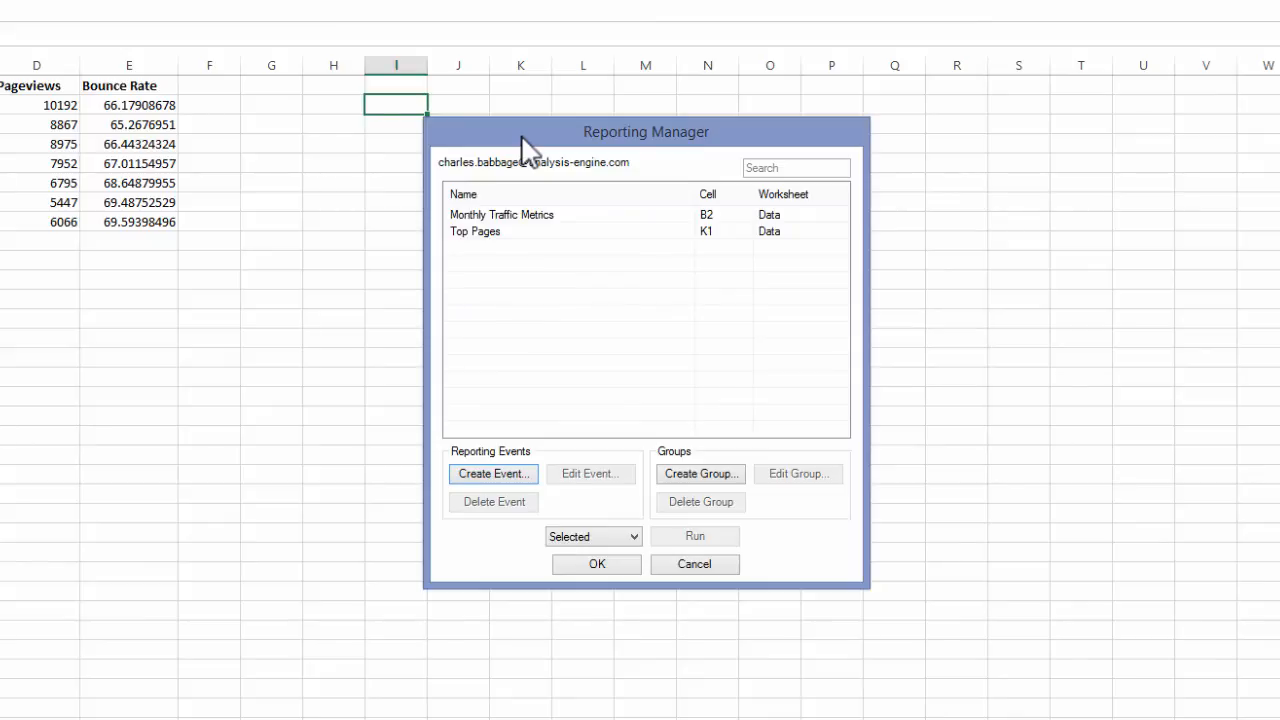
- Run the Top Pages event, move the Reporting Manager window off the output to view it, and close the manager
{"action": "left_click", "coordinate": [497, 231]}
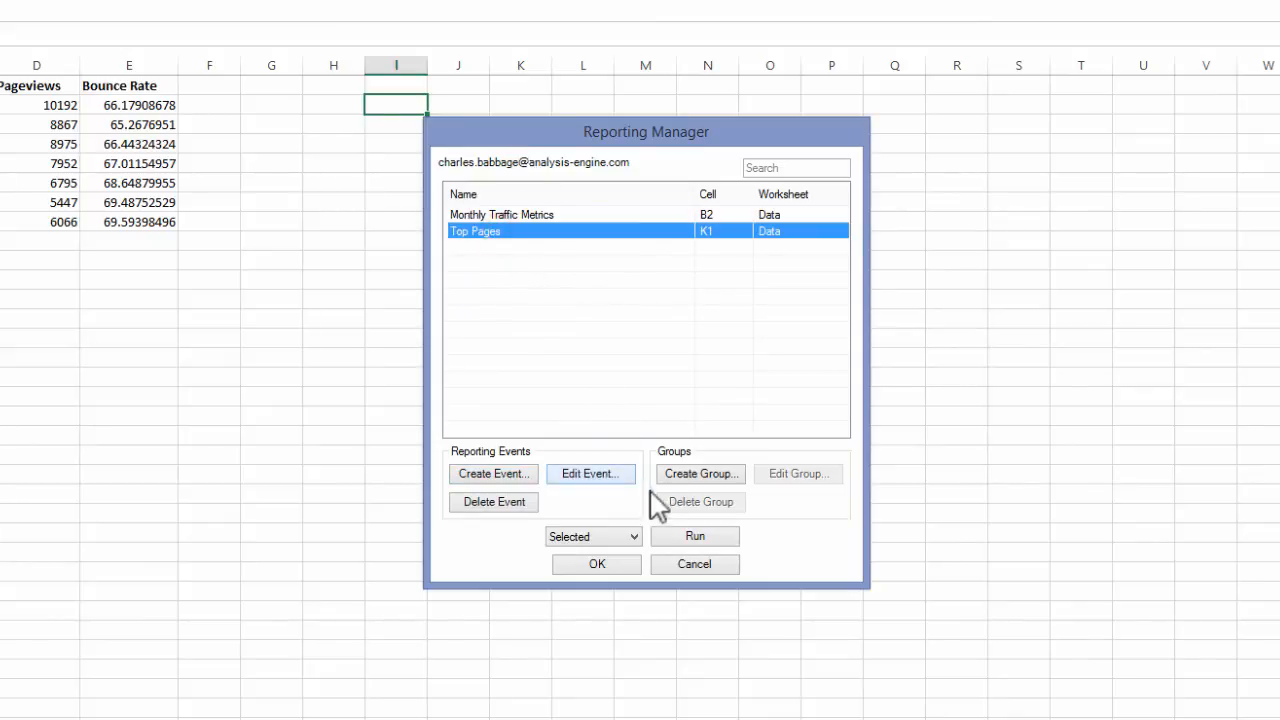
{"action": "left_click", "coordinate": [692, 539]}
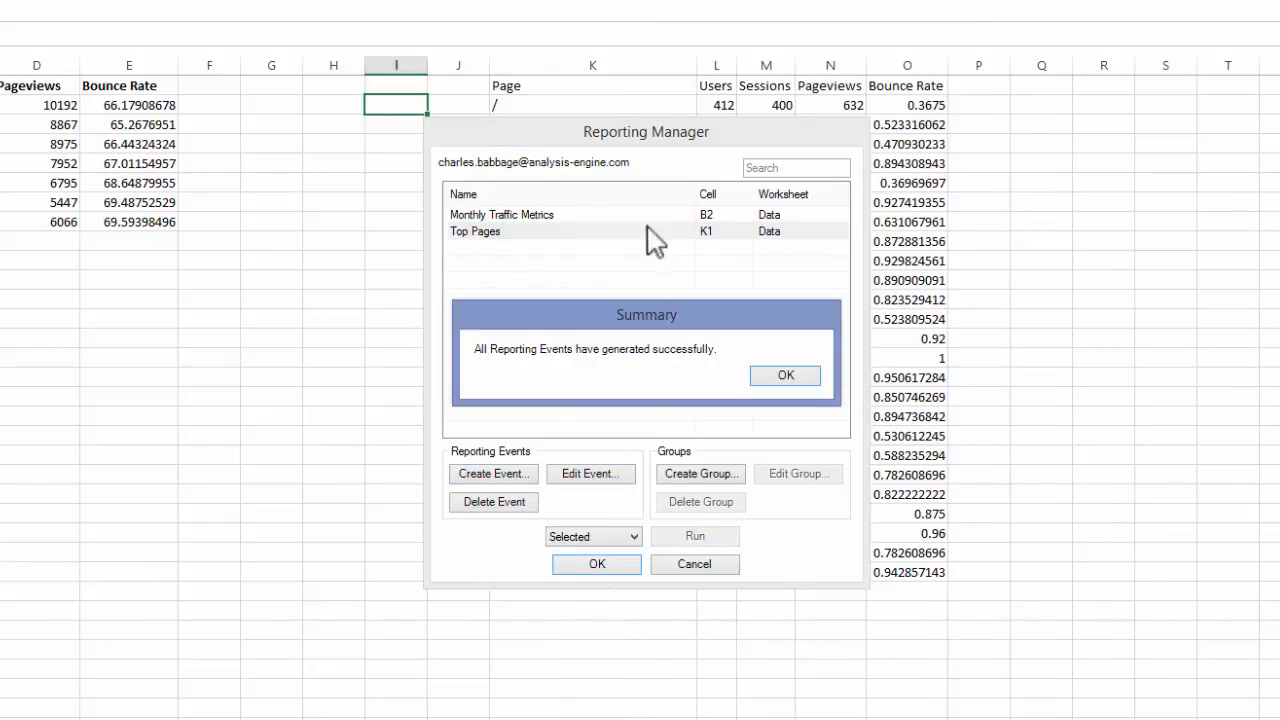
{"action": "left_click", "coordinate": [776, 374]}
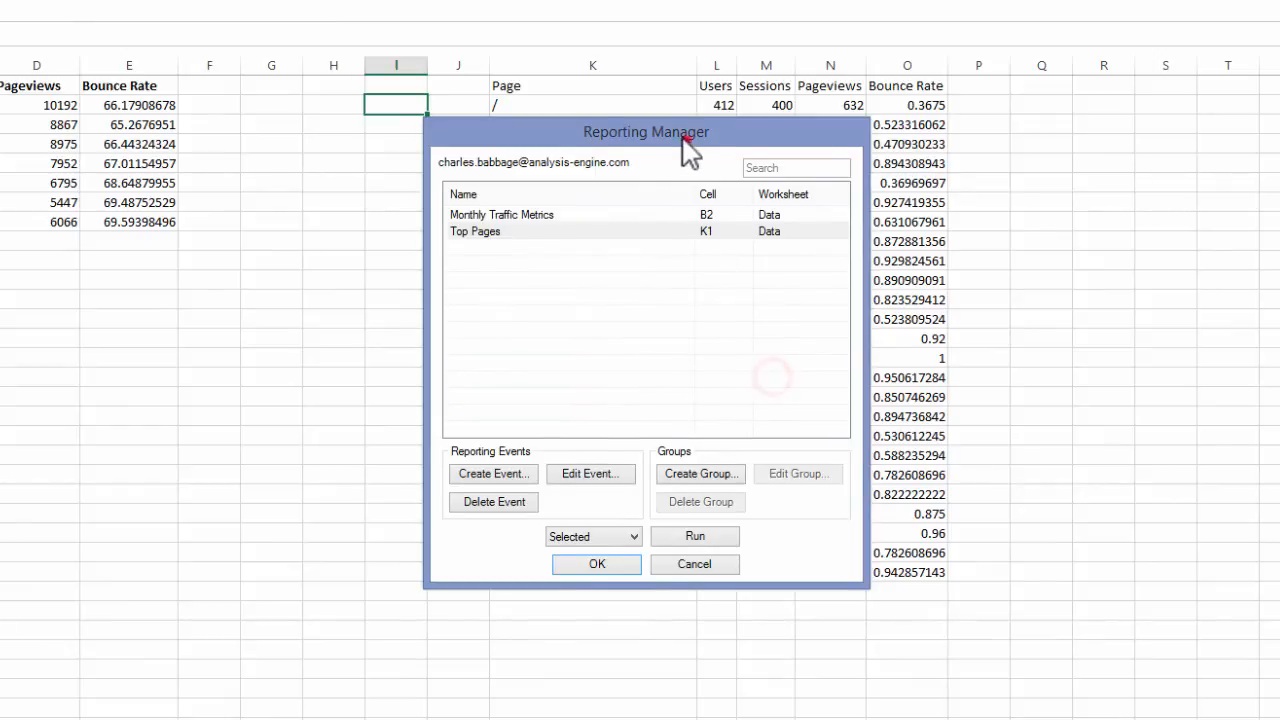
{"action": "left_click_drag", "start_coordinate": [690, 150], "coordinate": [272, 168]}
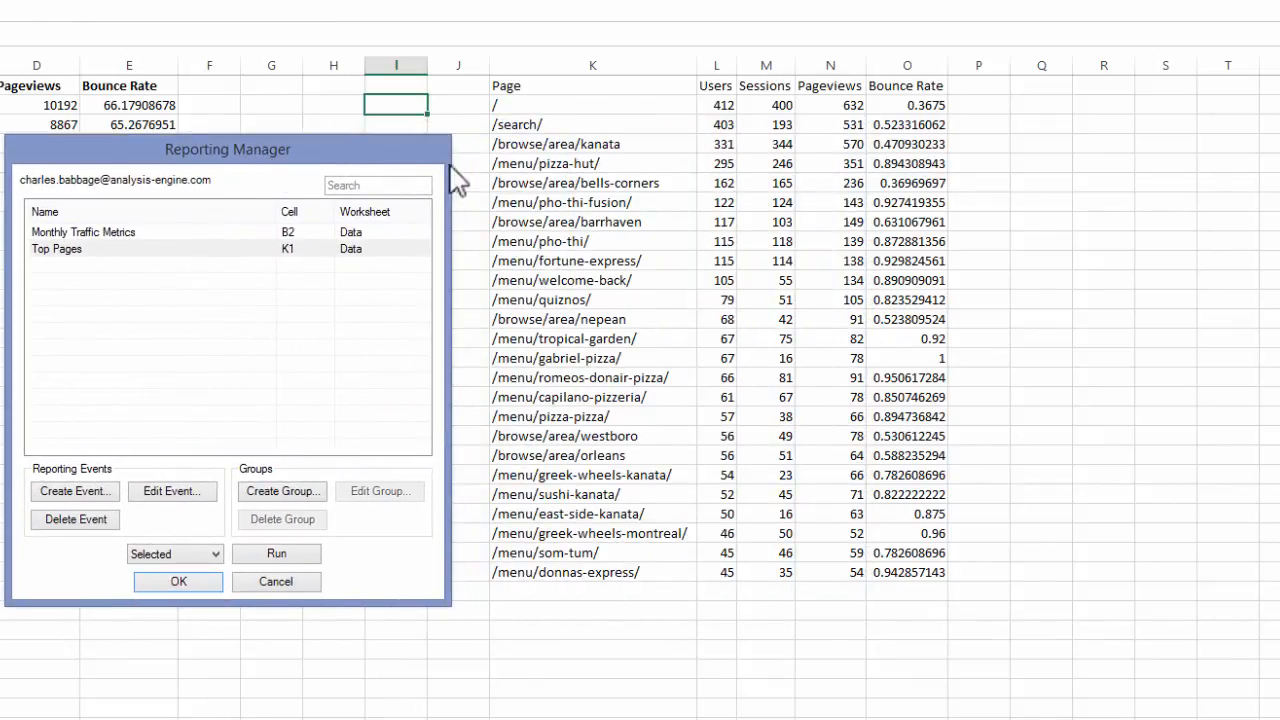
{"action": "left_click", "coordinate": [192, 586]}
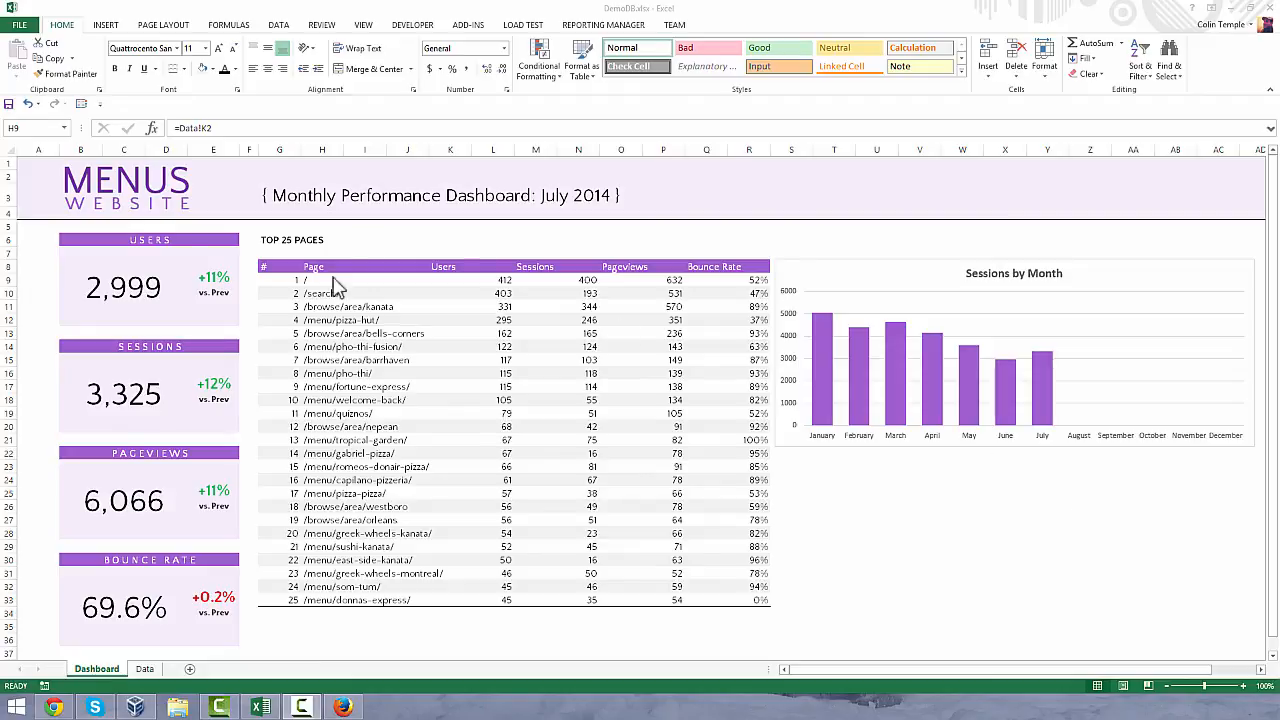
- Inspect the formulas behind the Users figure and the first Top 25 Pages entry on the Dashboard sheet
{"action": "left_click", "coordinate": [104, 277]}
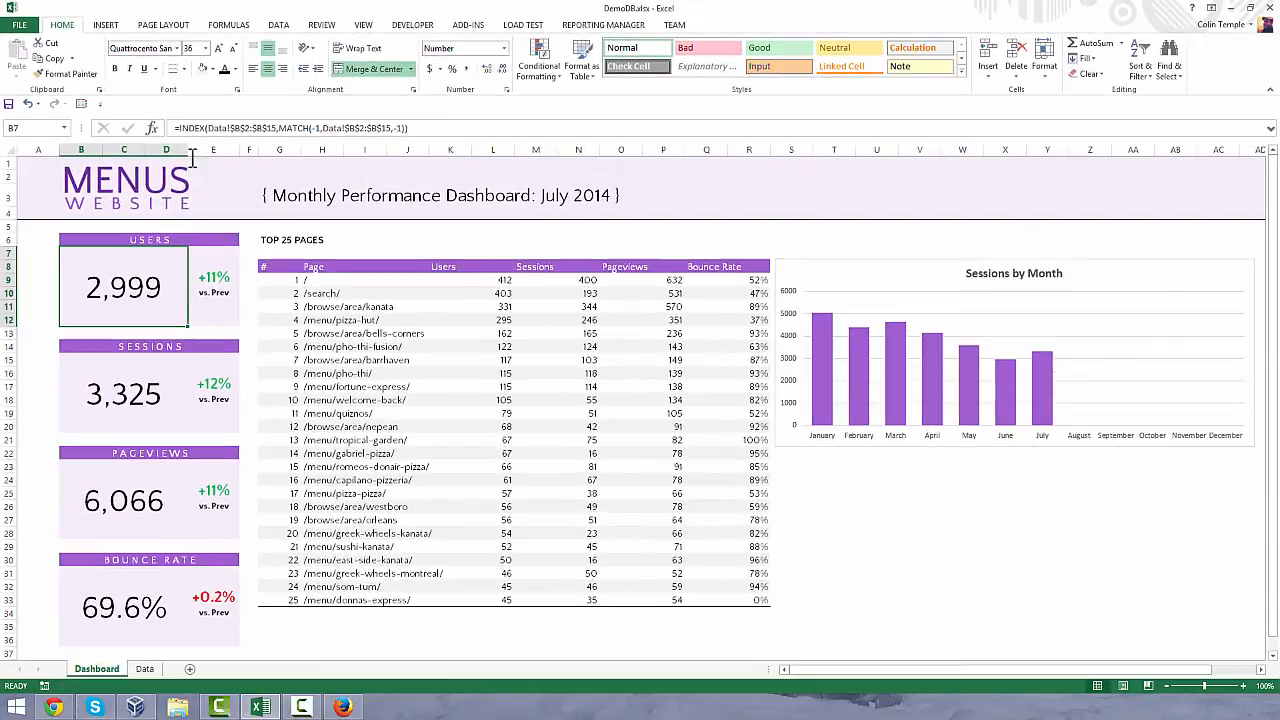
{"action": "left_click", "coordinate": [248, 242]}
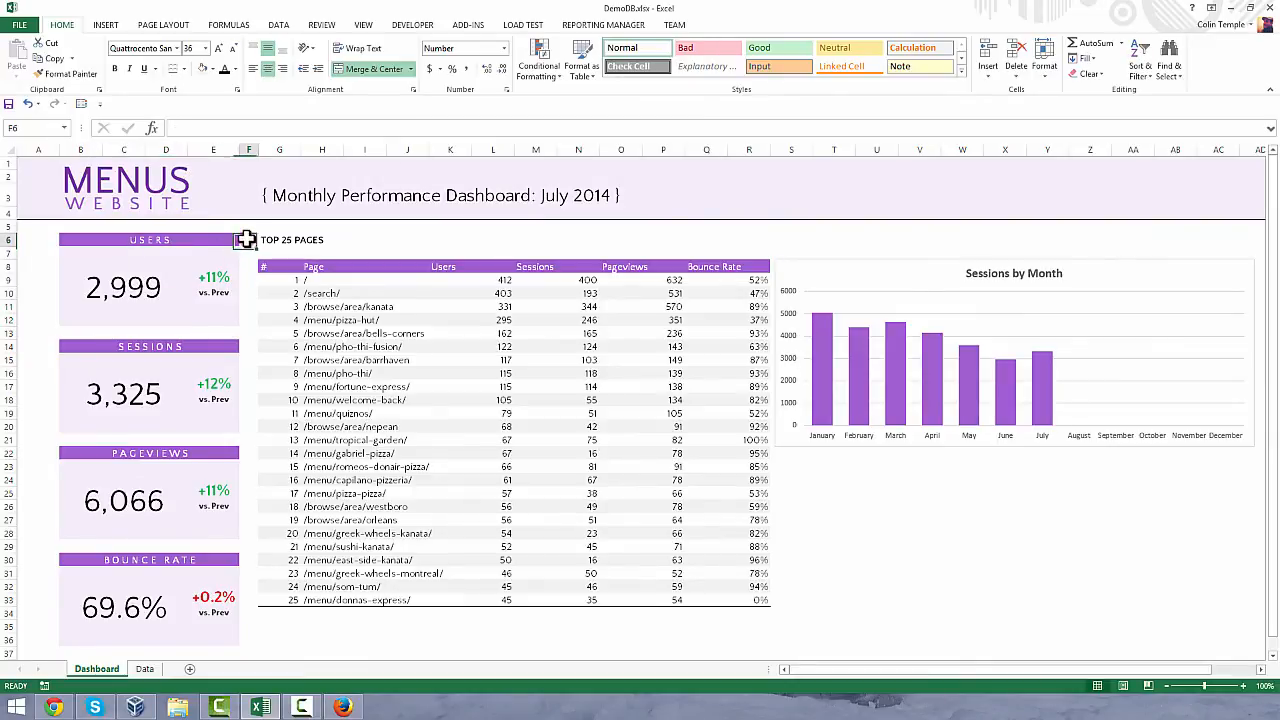
{"action": "left_click", "coordinate": [302, 280]}
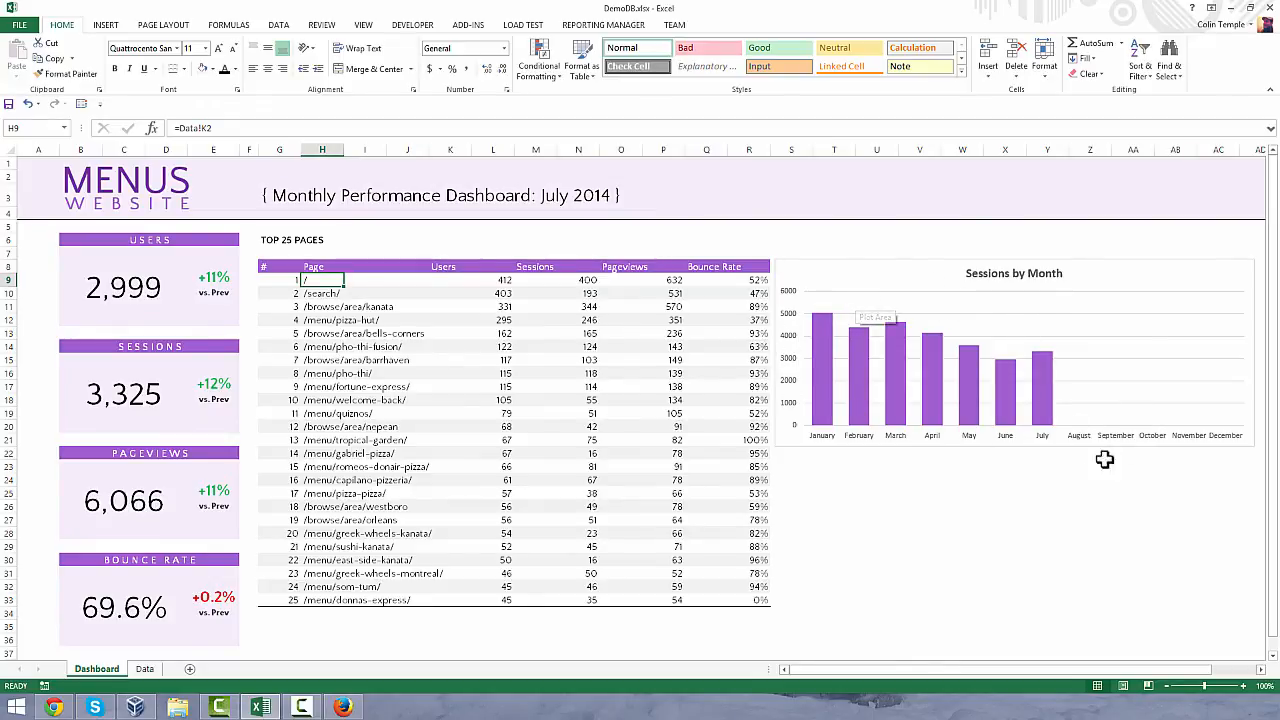
{"action": "left_click", "coordinate": [1148, 490]}
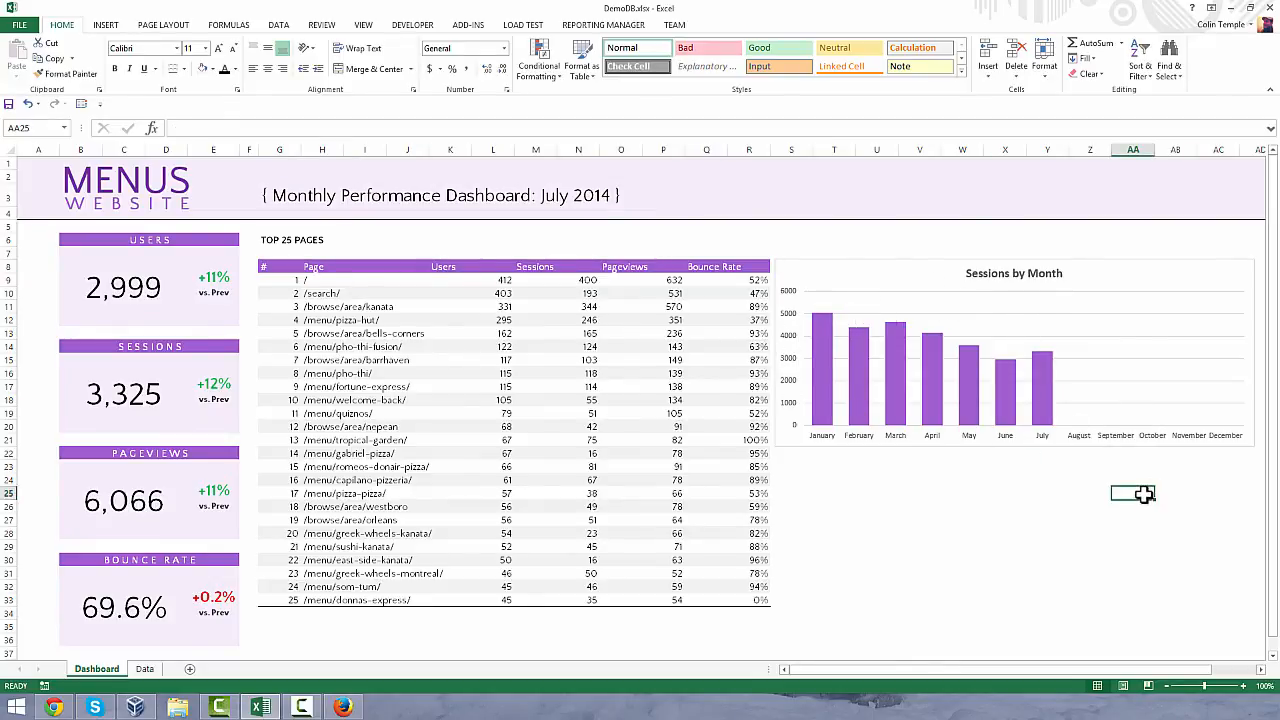